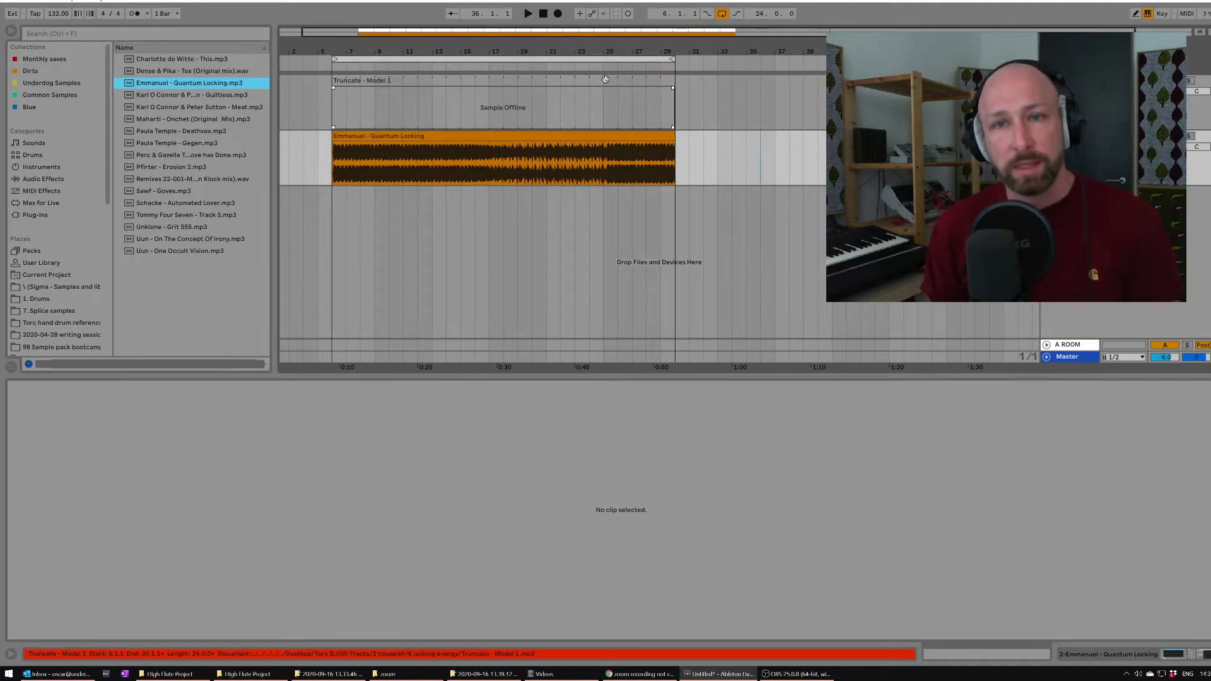
Step: Examine the offline Truncate - Model 1 clip's sample and compare it with the Emmanuel - Quantum Locking clip's waveform
left_click(526, 106)
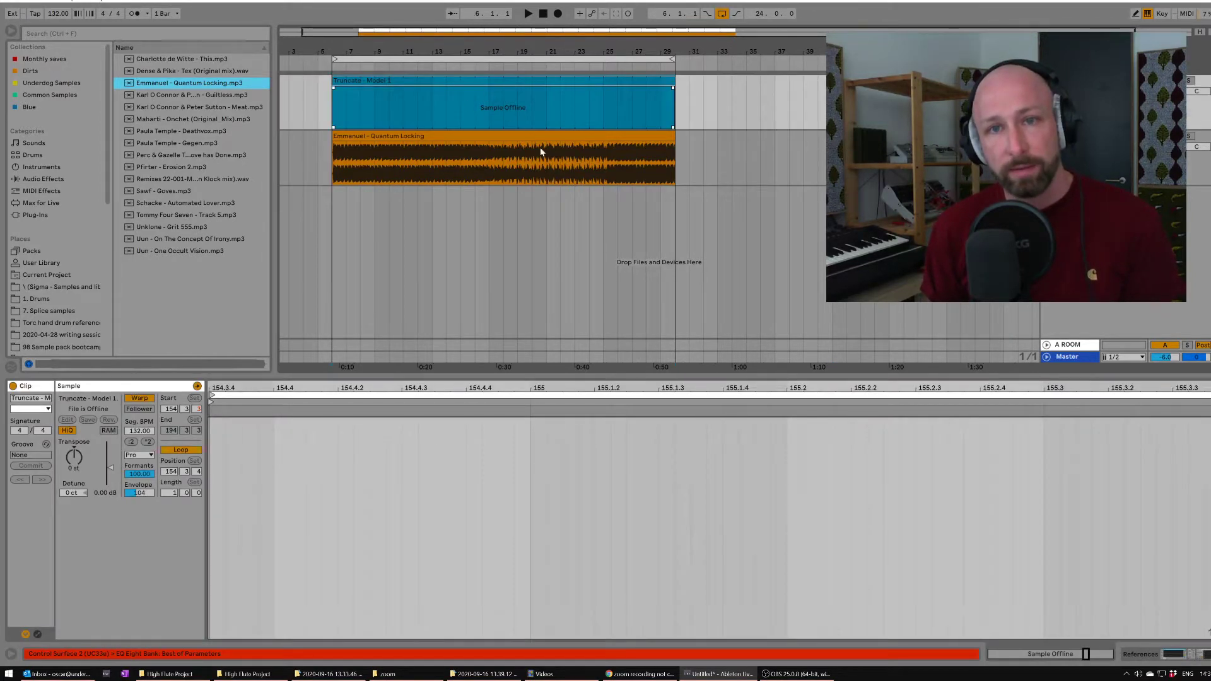
left_click(547, 134)
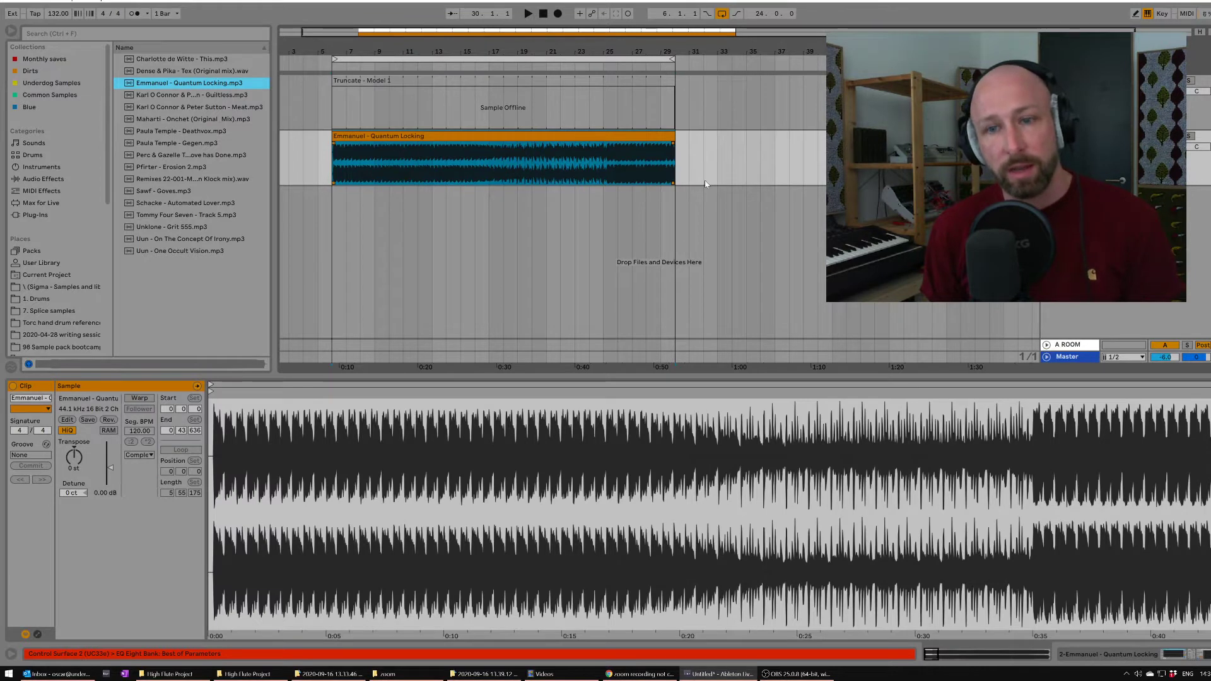
left_click(718, 161)
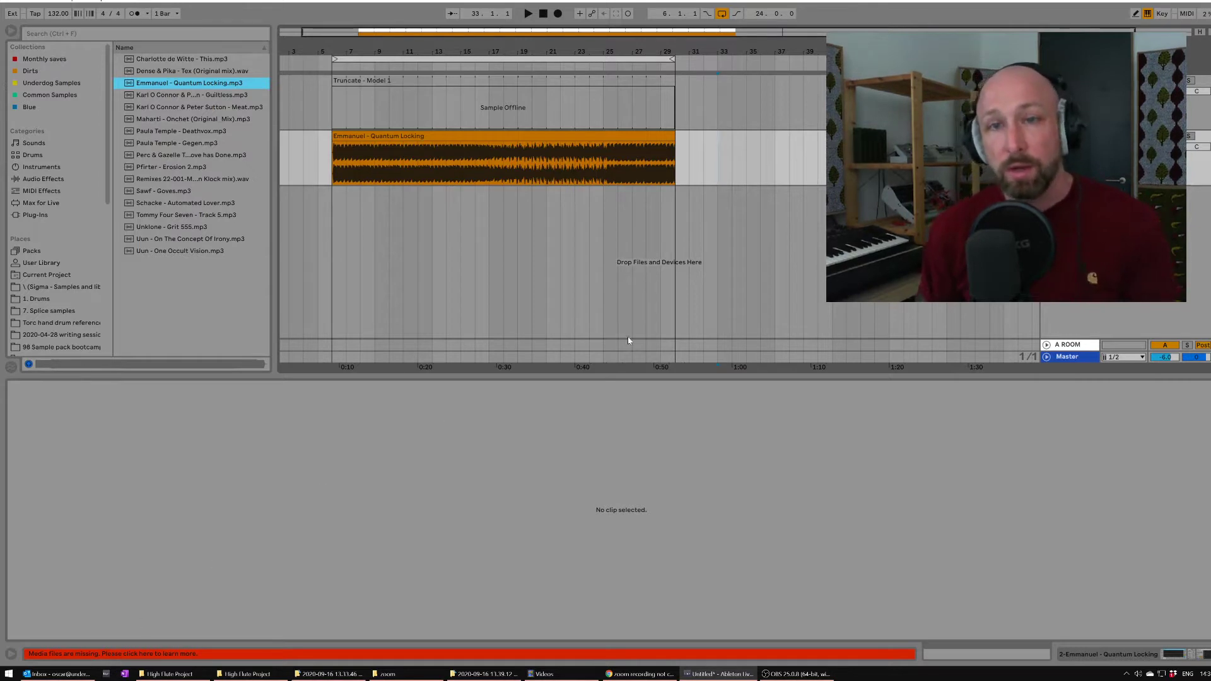
left_click(472, 126)
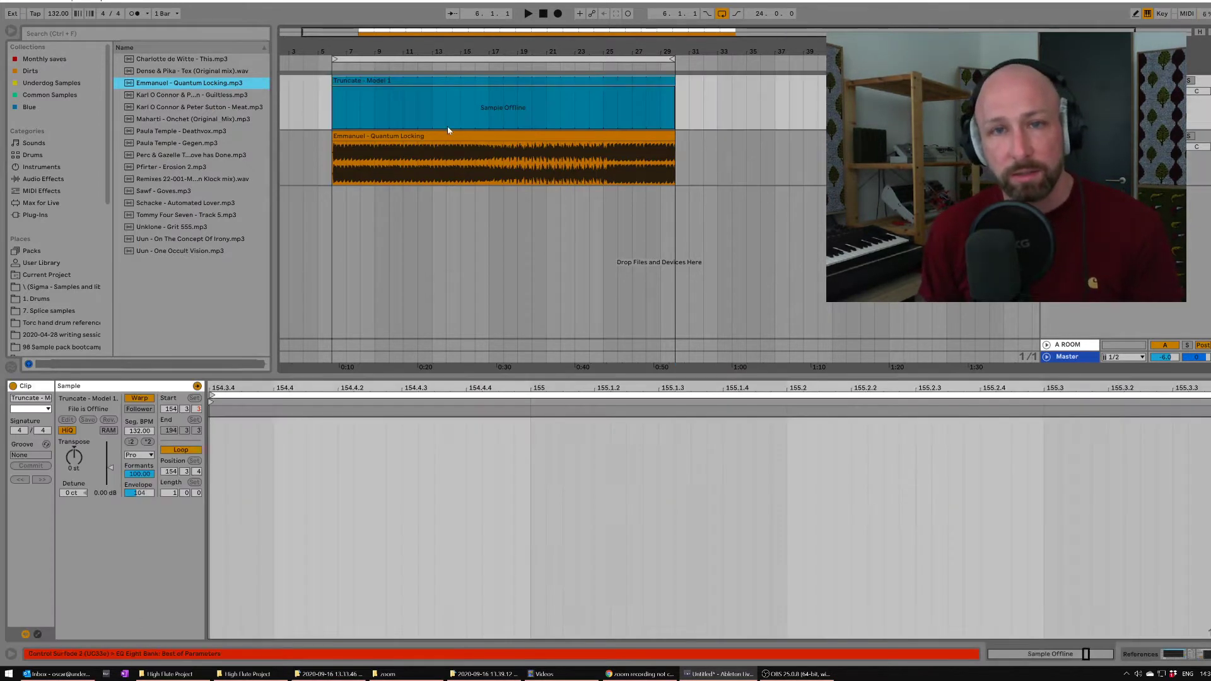
left_click_drag(473, 110, 625, 105)
left_click(449, 111)
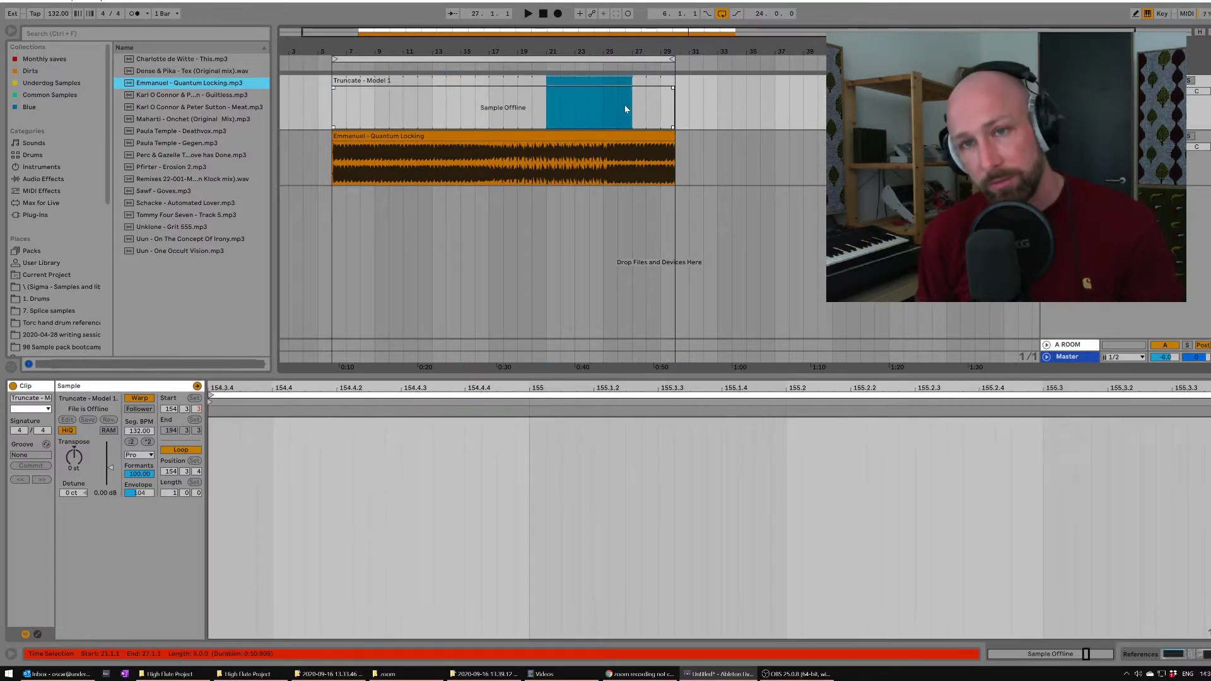
left_click(603, 106)
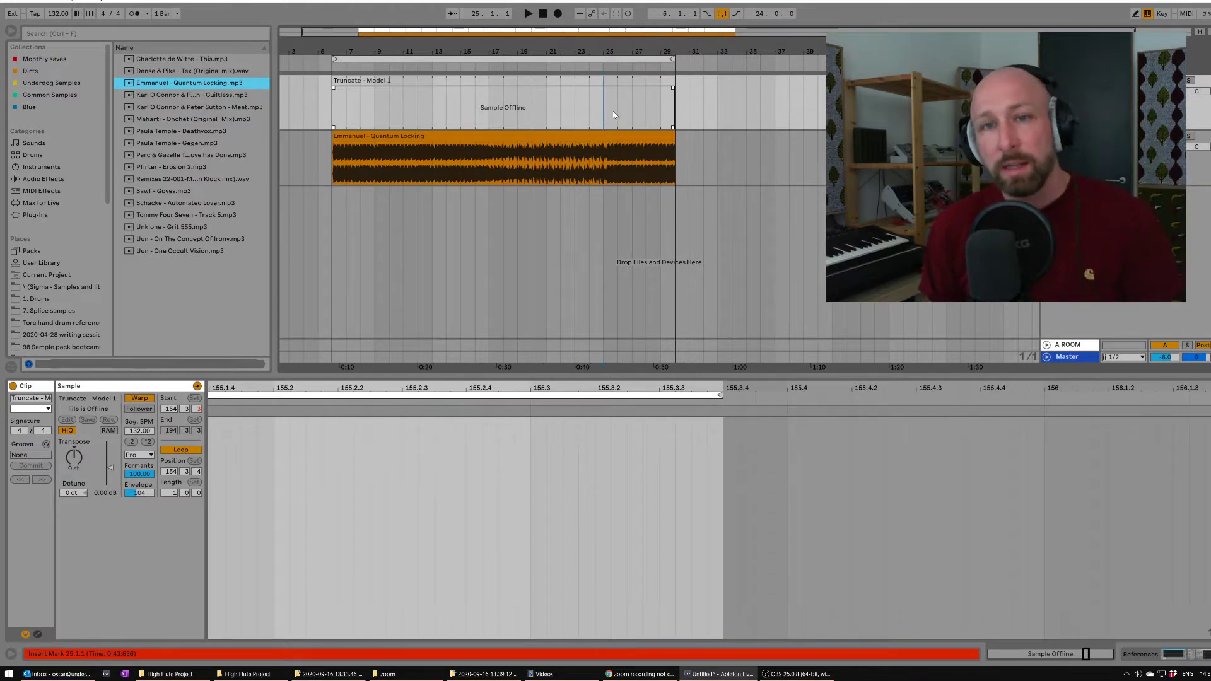
left_click_drag(611, 107, 487, 108)
left_click(490, 107)
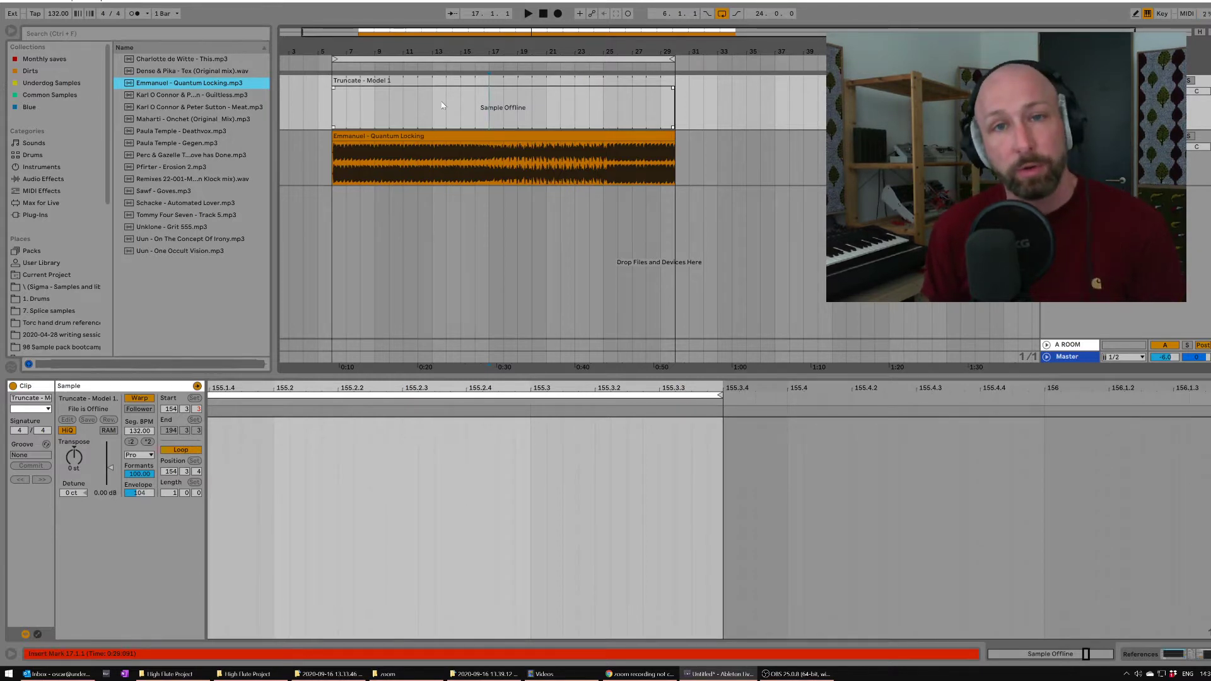
left_click(541, 82)
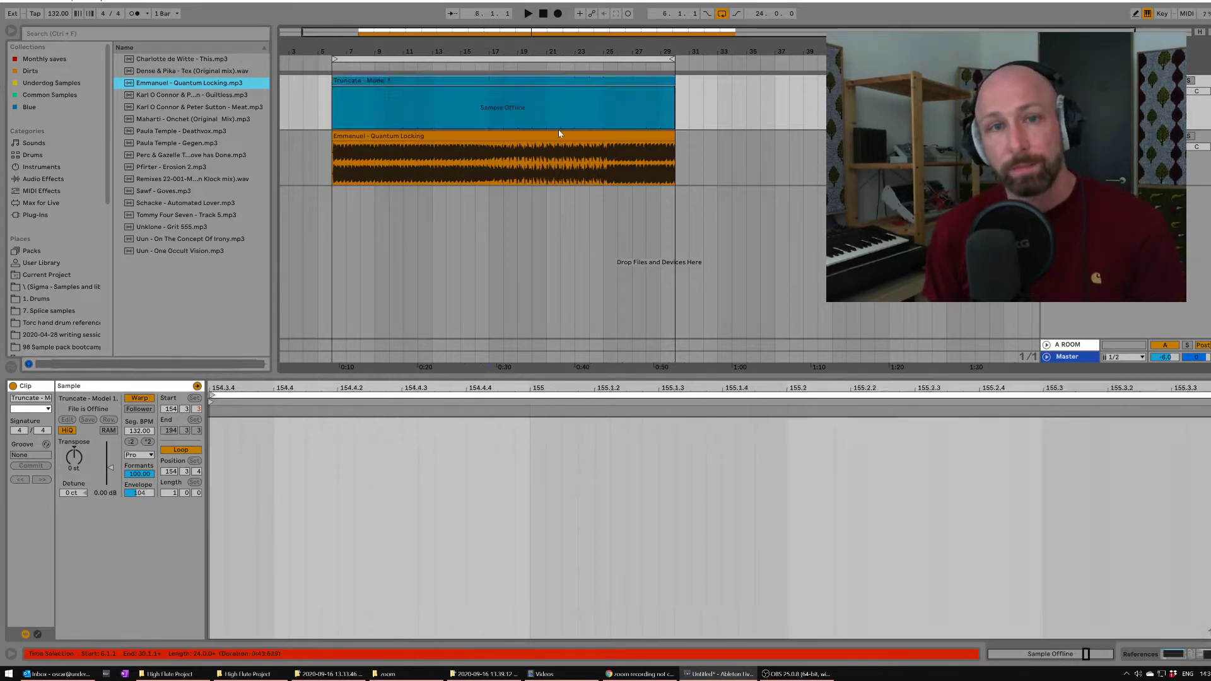
left_click(718, 119)
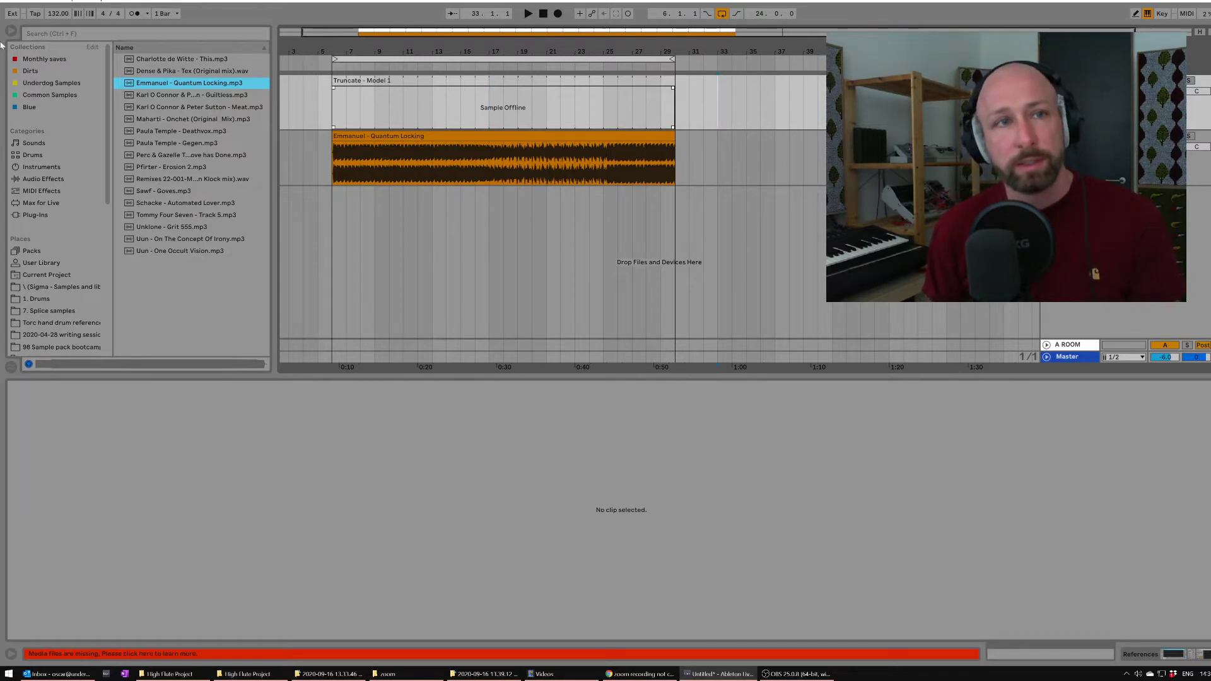
Step: Save the Live Set as "Tutorial set" in the Production projects (P:) folder 4 - Student coaching > 02 - How to send an Ableton set
left_click(5, 1)
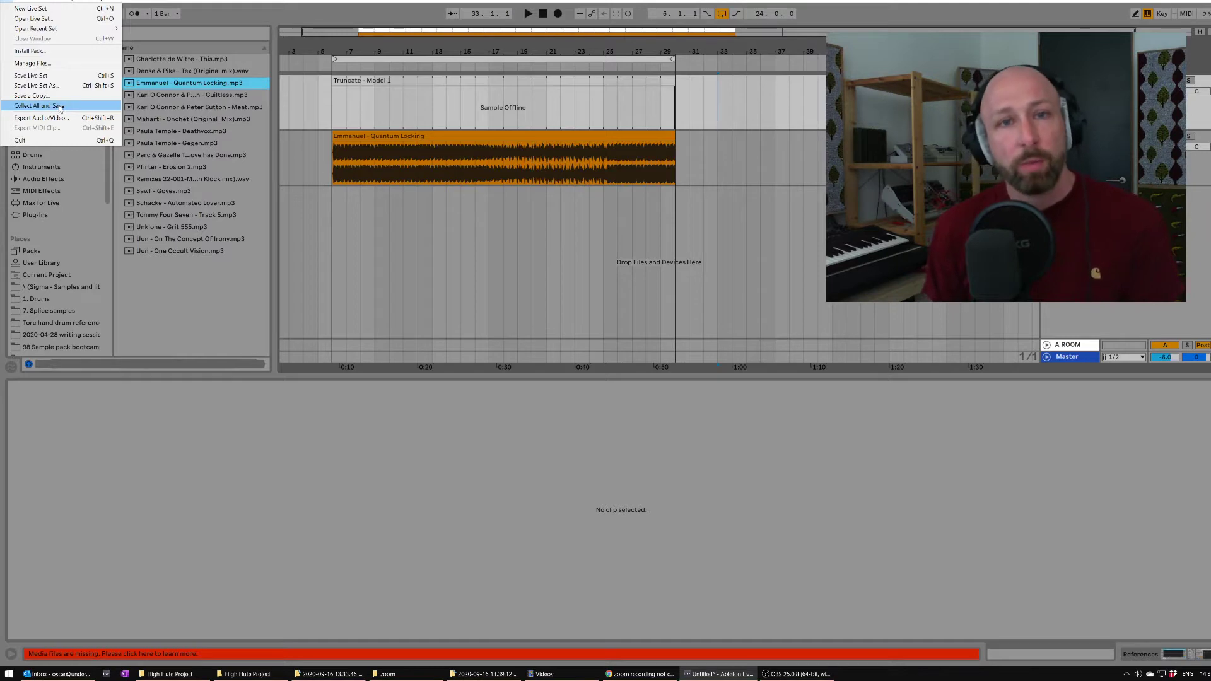
left_click(36, 85)
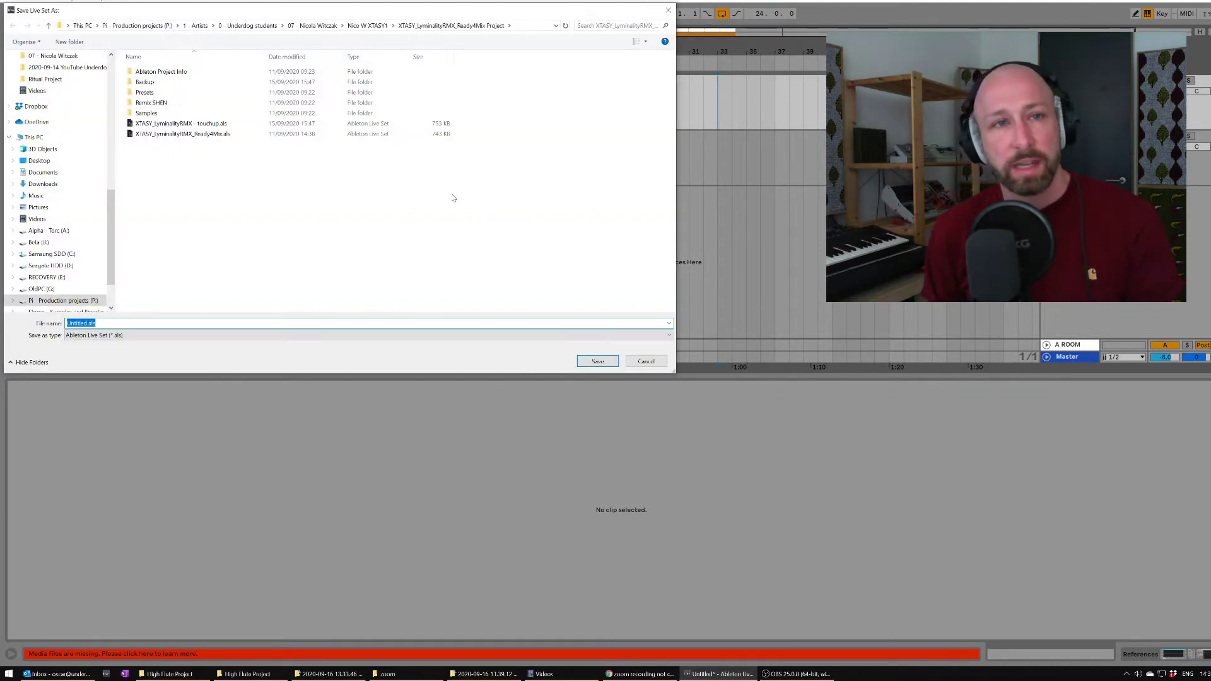
left_click(312, 26)
left_click(261, 25)
left_click(200, 25)
left_click(159, 26)
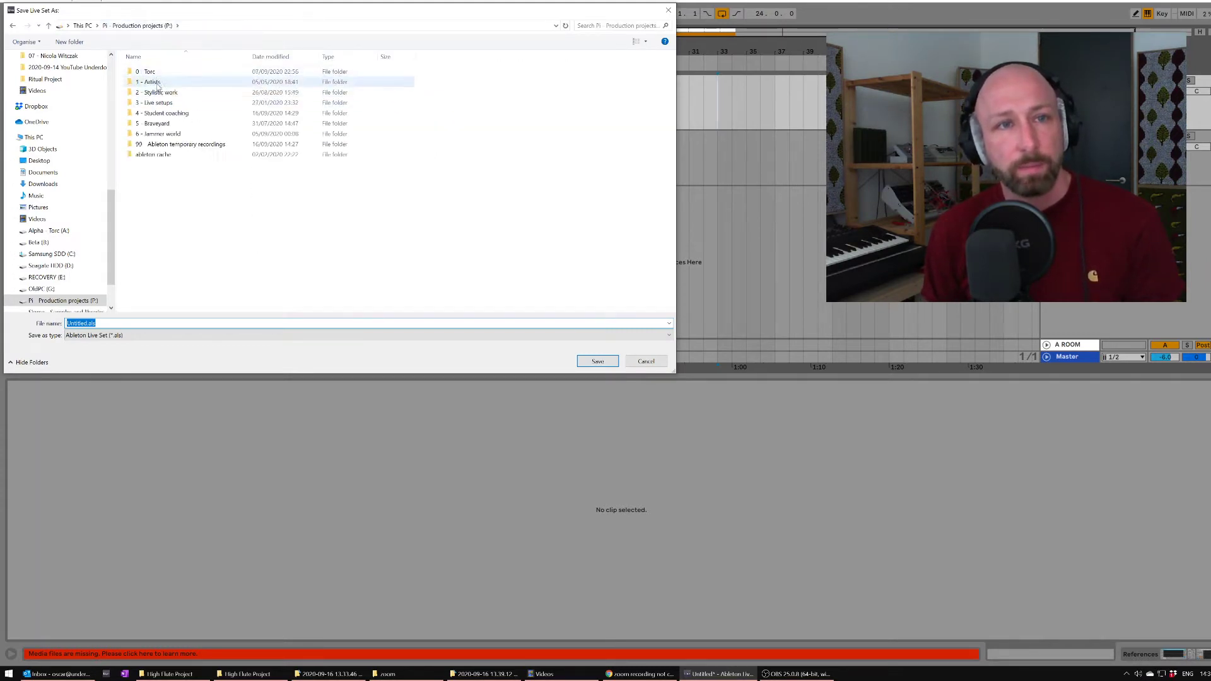
double_click(171, 114)
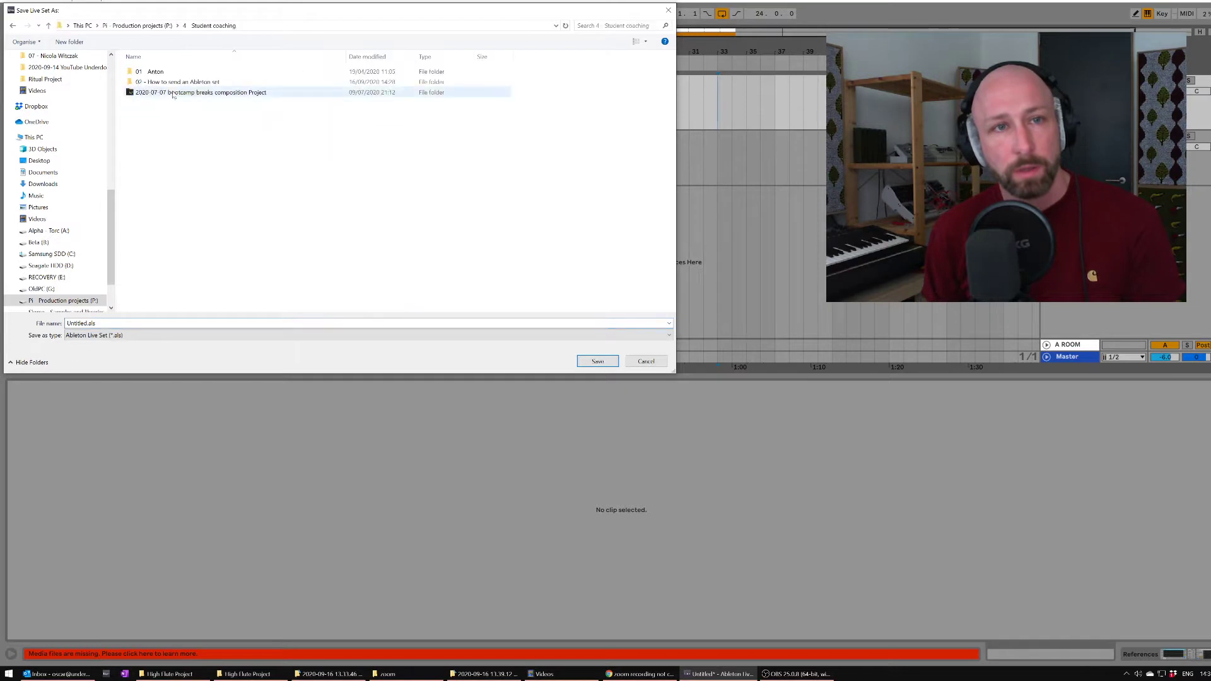
double_click(167, 82)
double_click(238, 322)
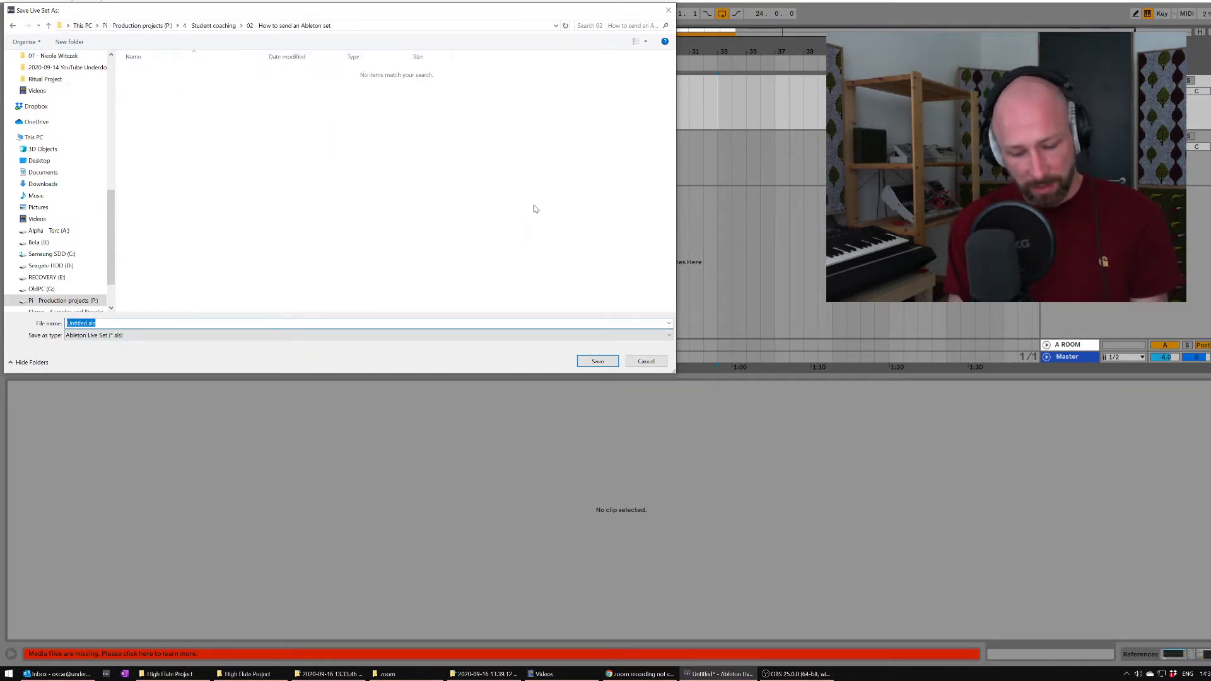
type("Tutorial set")
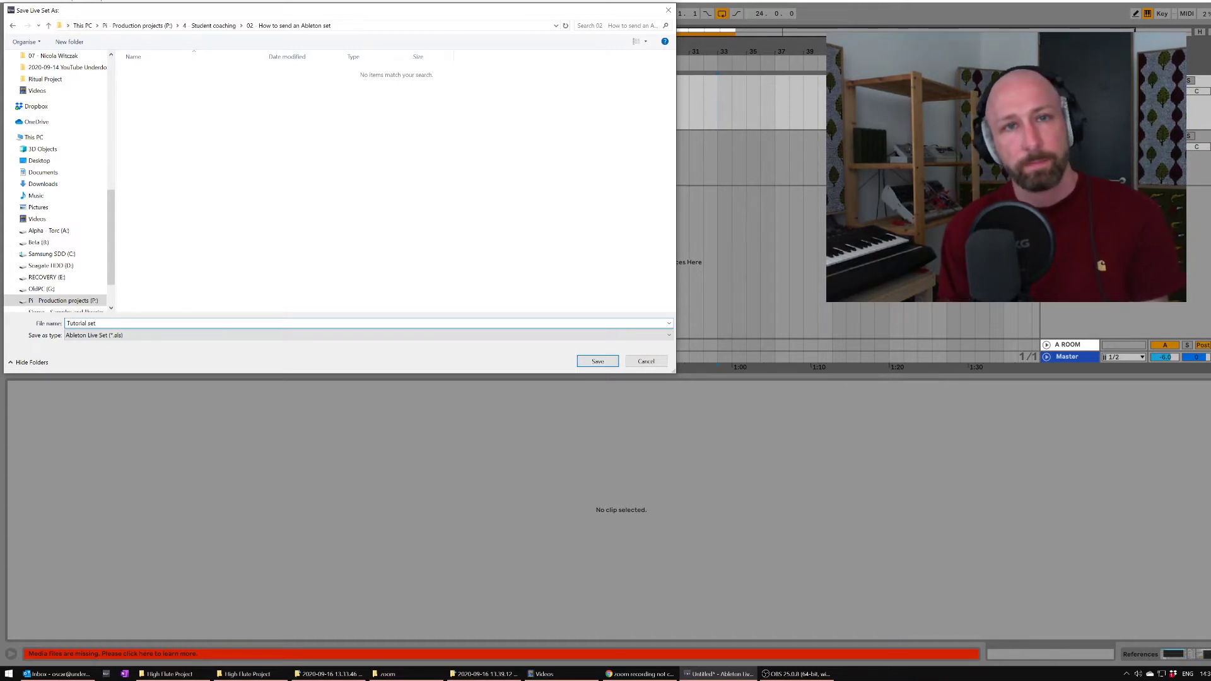
key("Return")
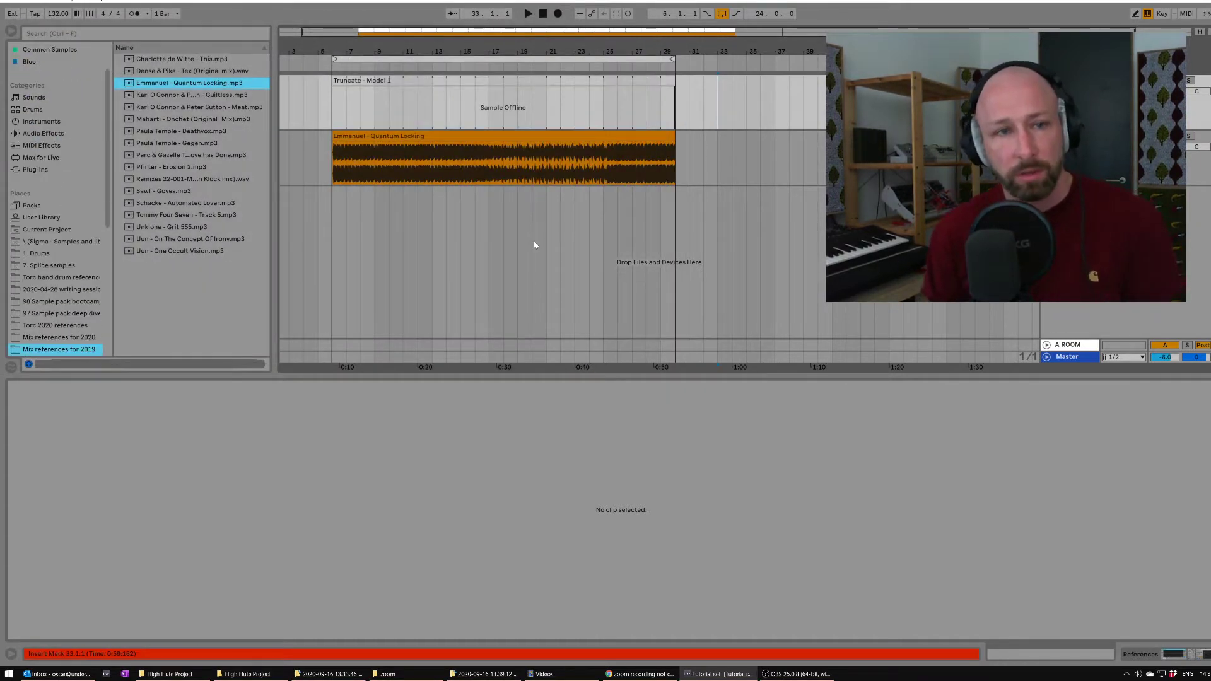
Step: Switch to a new File Explorer window and open Tutorial set Project inside 02 - How to send an Ableton set
key("super+e")
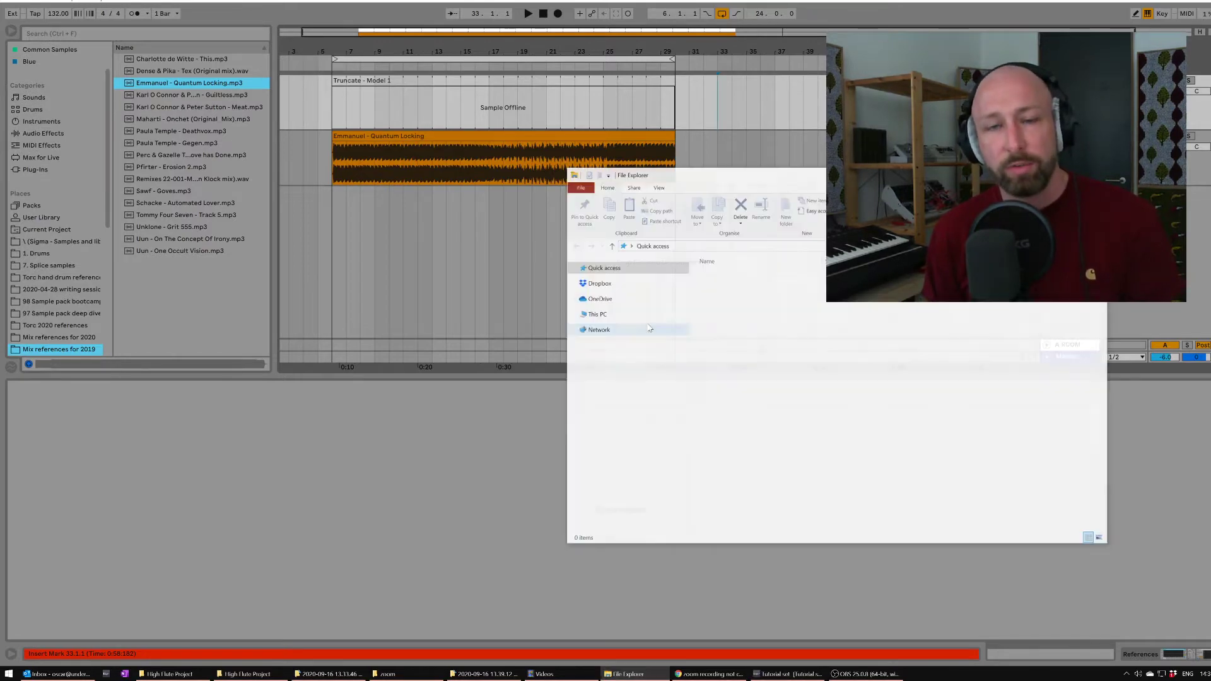
left_click_drag(738, 177, 603, 90)
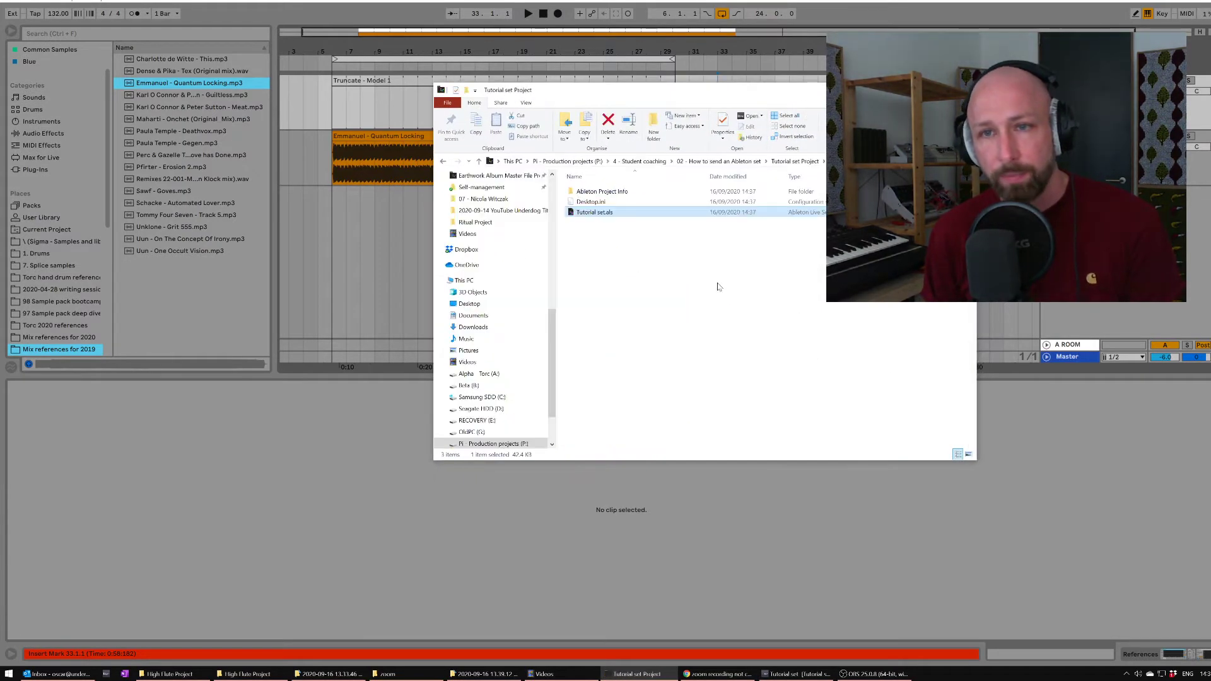
left_click(719, 287)
left_click(741, 162)
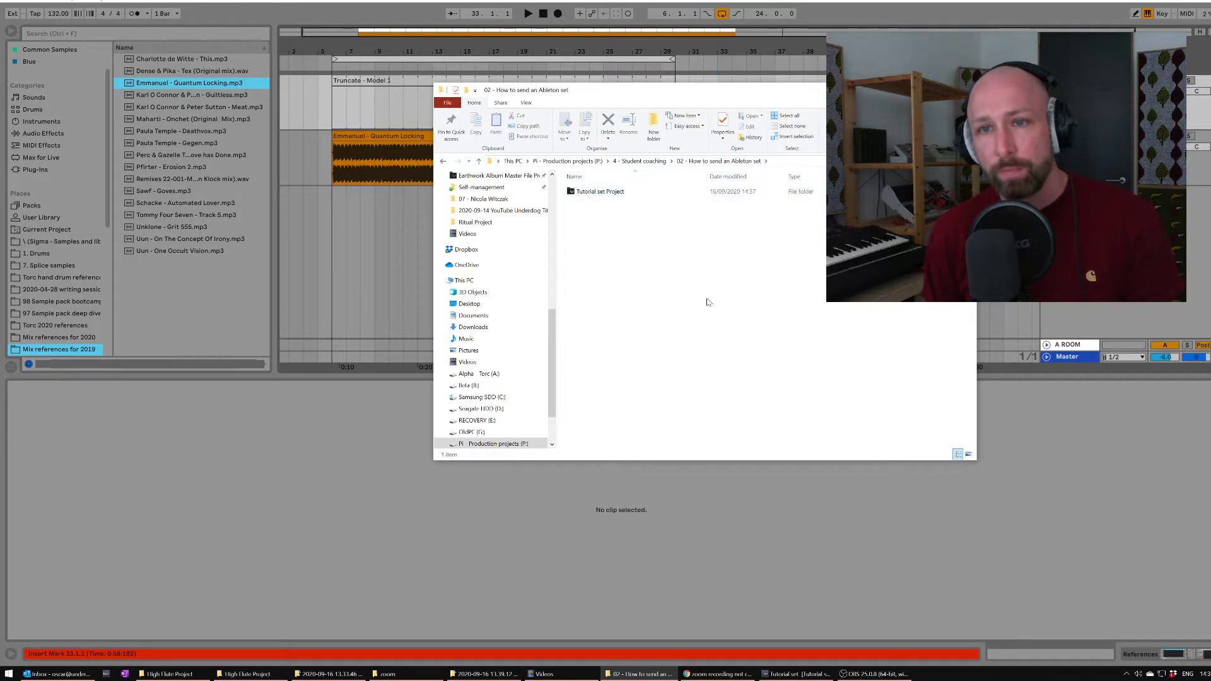
left_click_drag(690, 94, 538, 97)
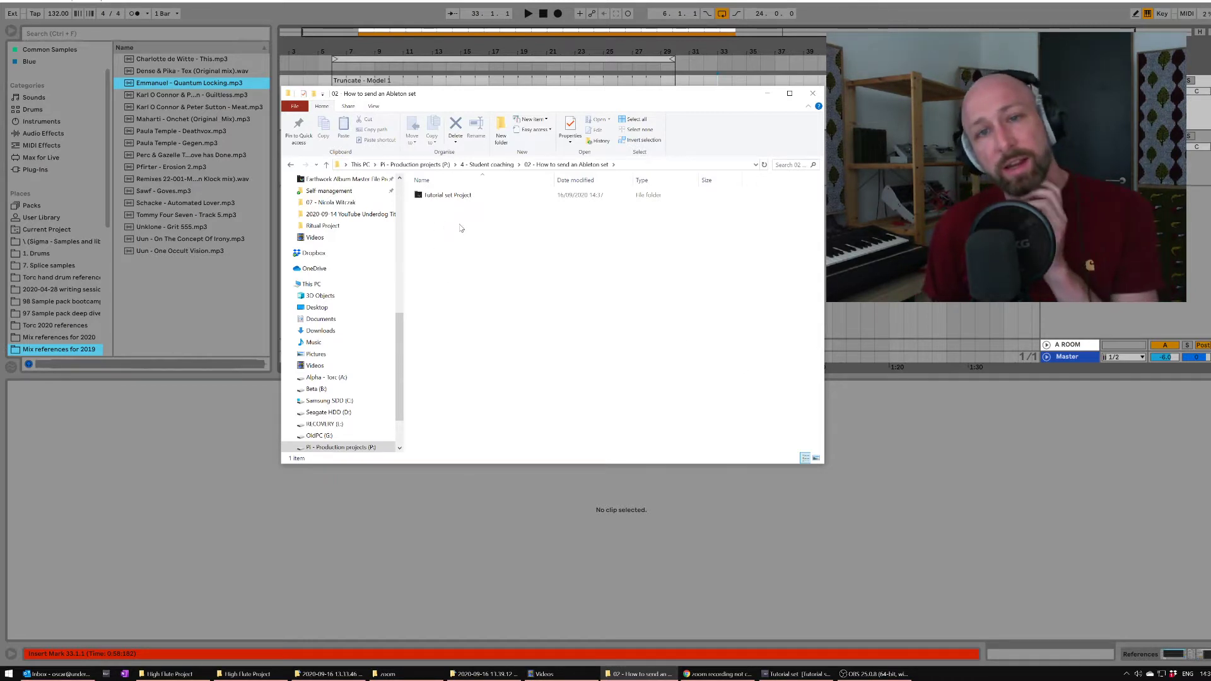
left_click(424, 196)
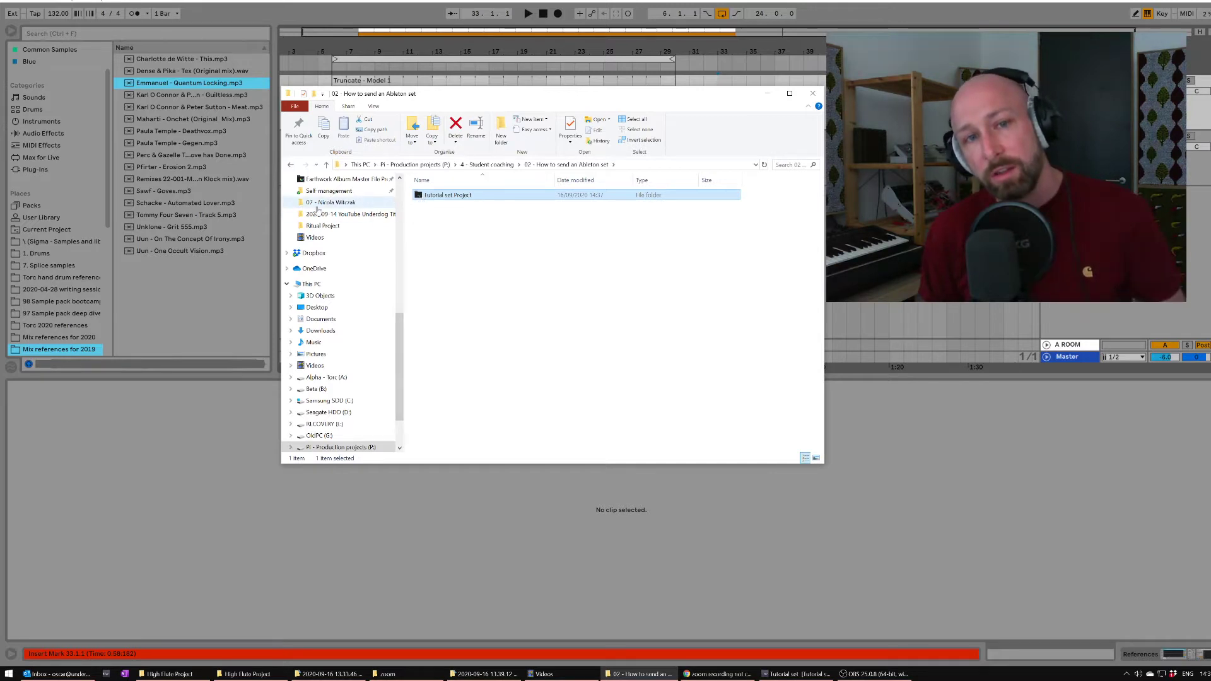
double_click(463, 198)
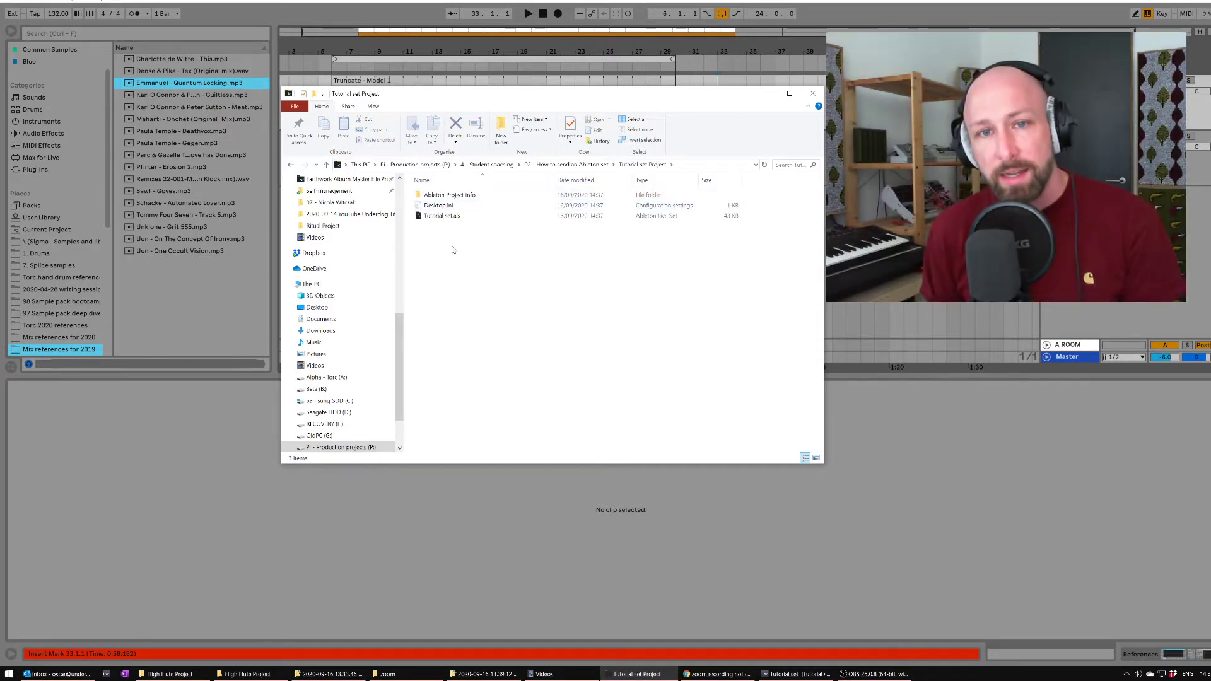
Step: Examine the project folder's contents: the Ableton Project Info folder, Desktop.ini and the Tutorial set.als file
left_click(462, 217)
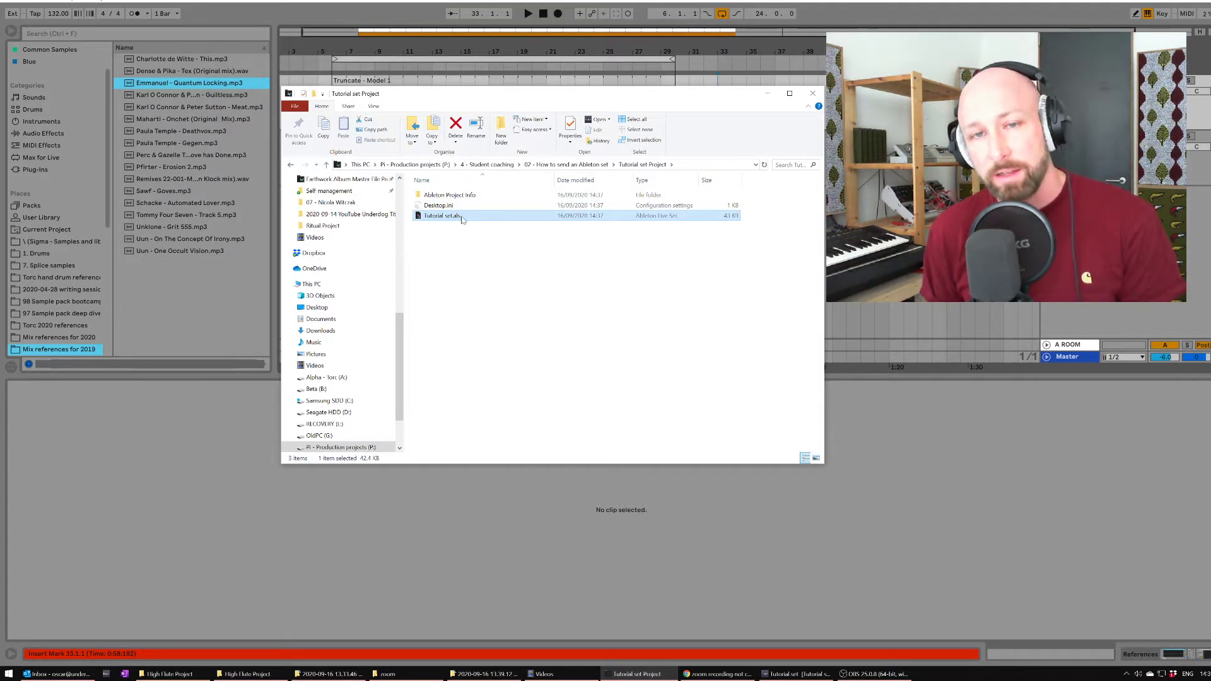
key("Up")
key("Up")
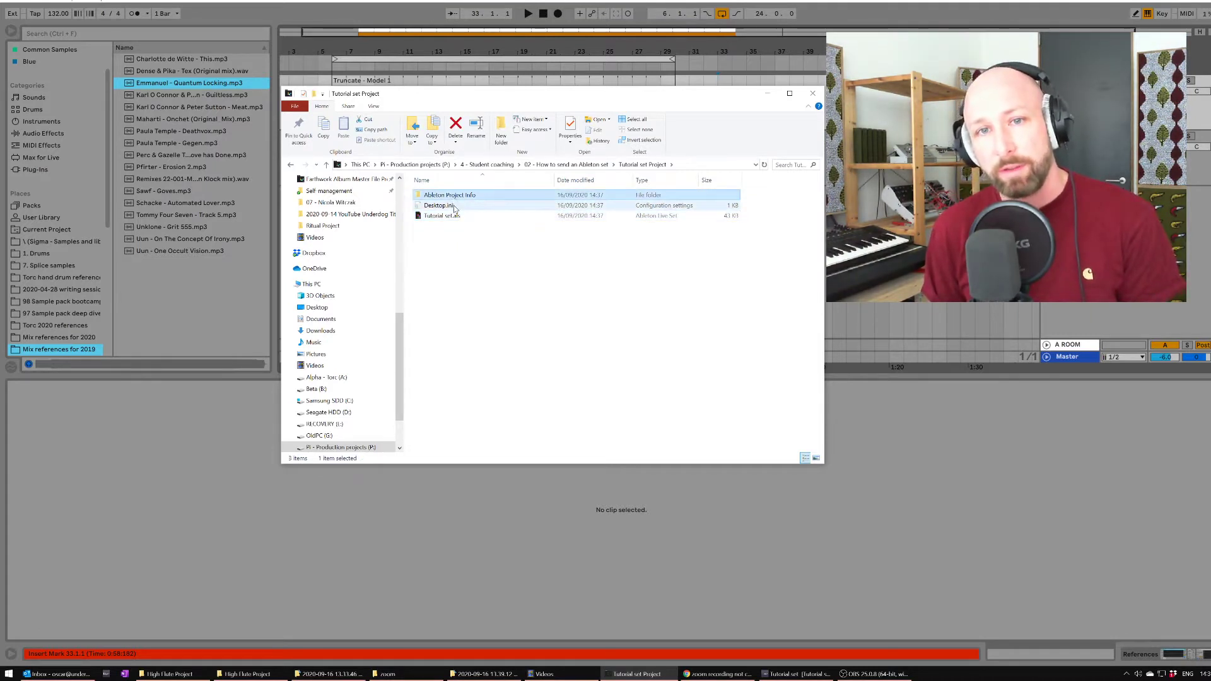
key("Down")
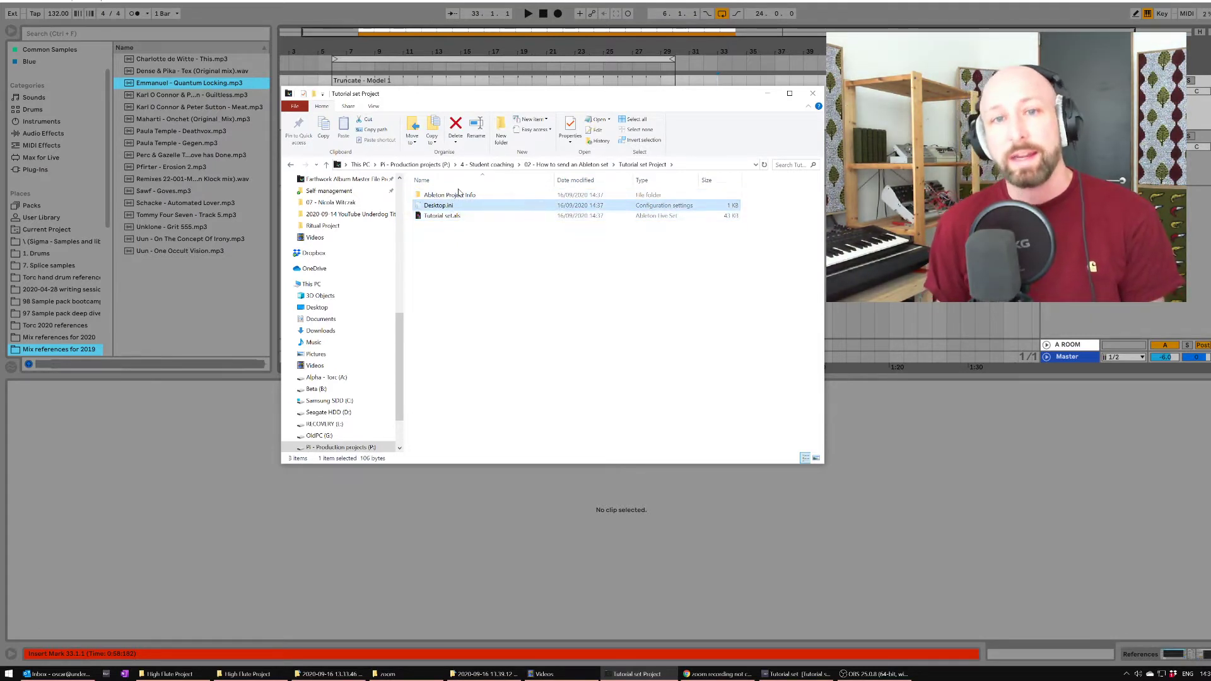
key("Up")
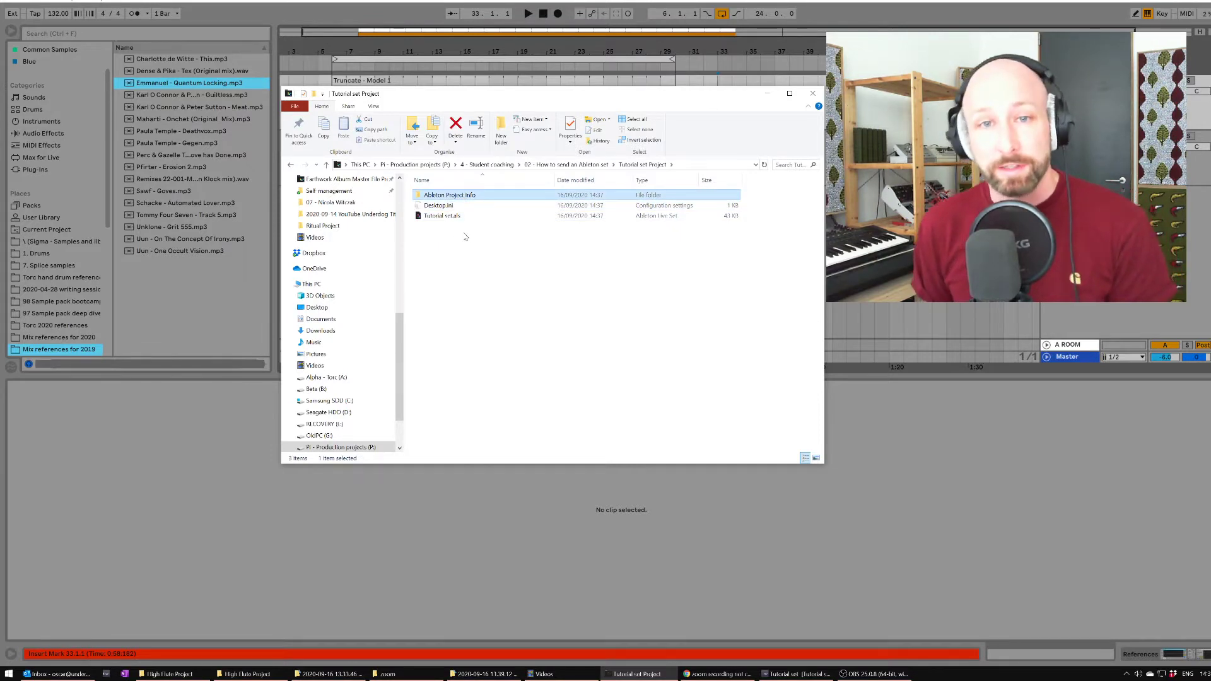
key("Down")
key("Up")
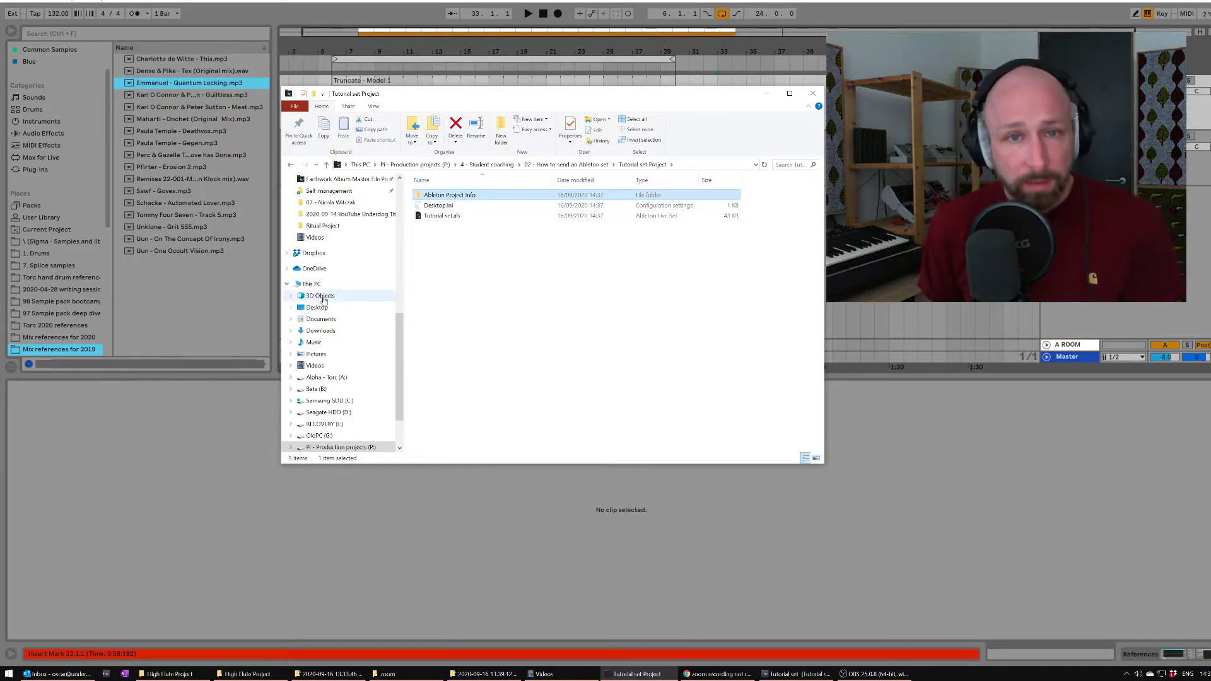
left_click(446, 224)
left_click(445, 216)
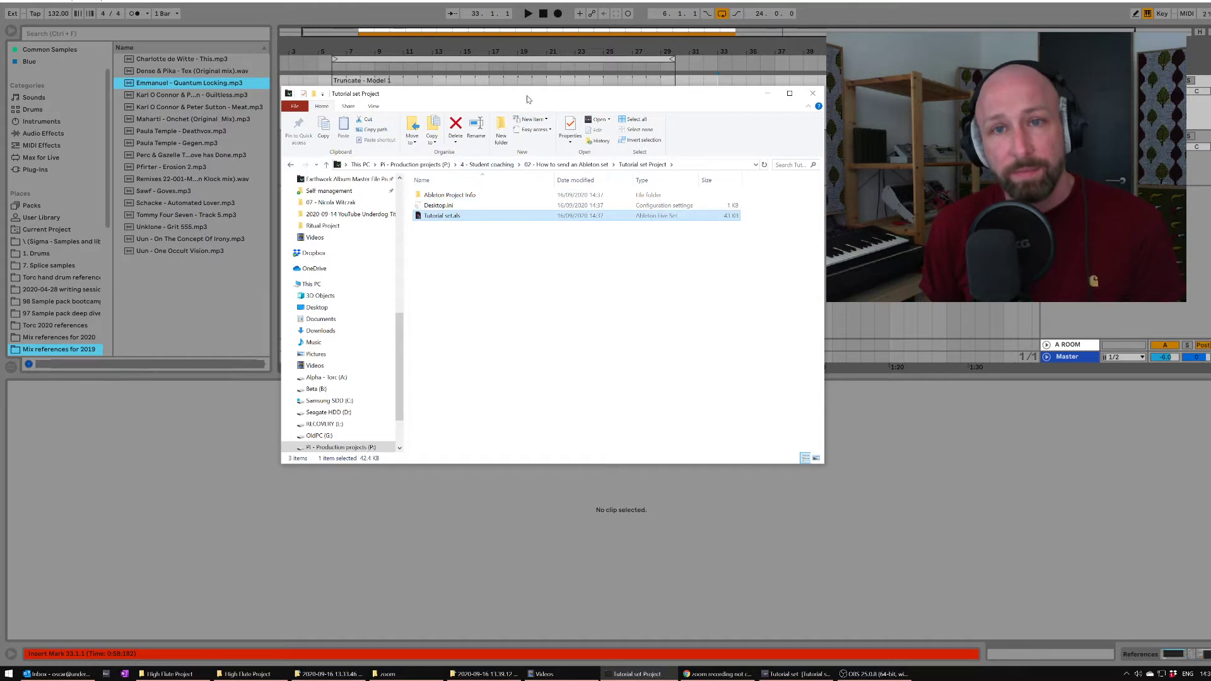
Step: Collect all and save the Live Set, copying files from elsewhere, other Projects, User Library and Factory Packs into the project
left_click_drag(528, 96, 874, 212)
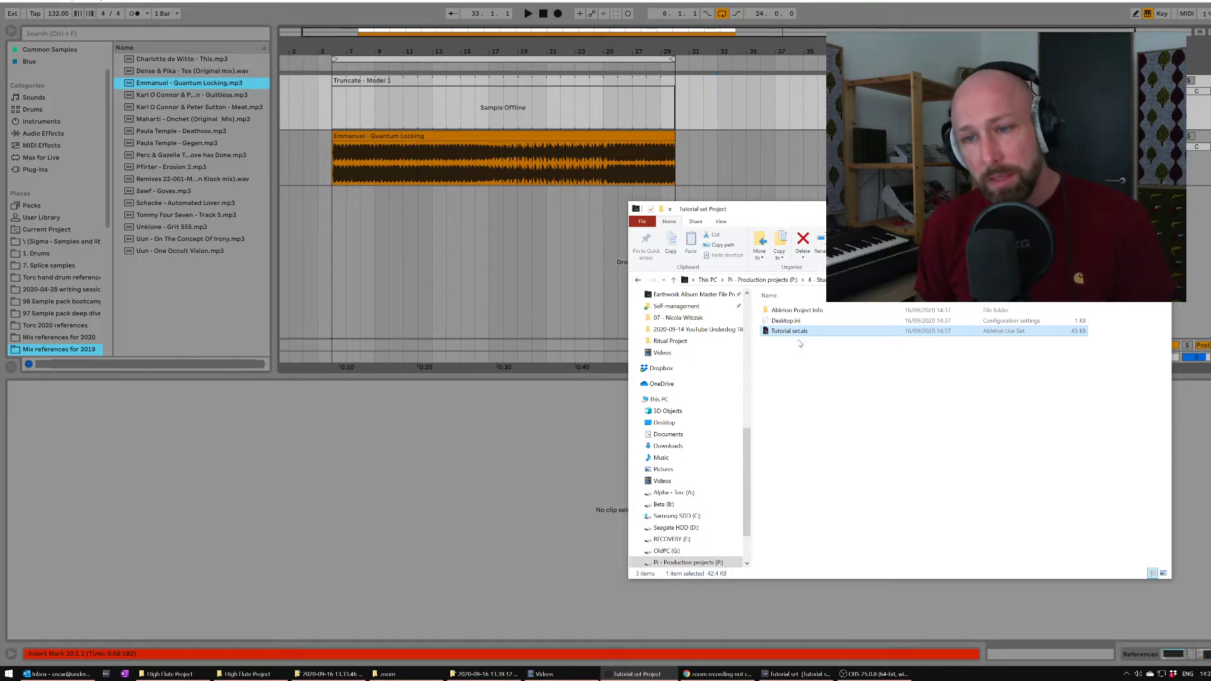
left_click(8, 3)
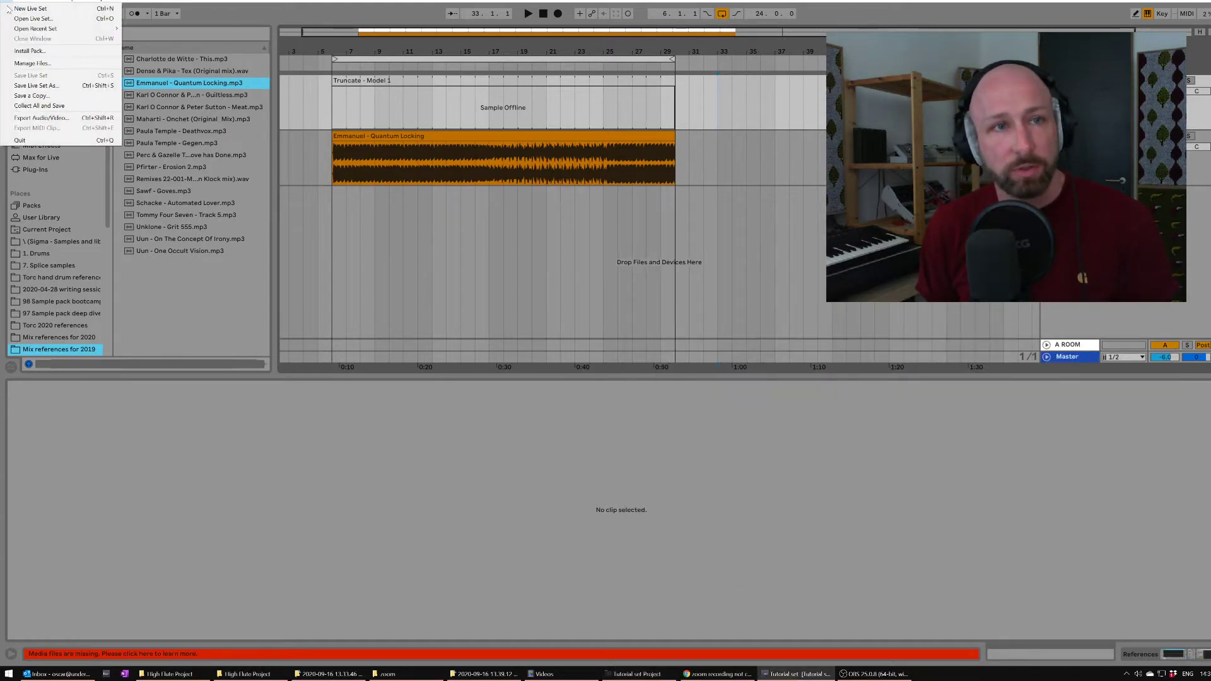
left_click(41, 106)
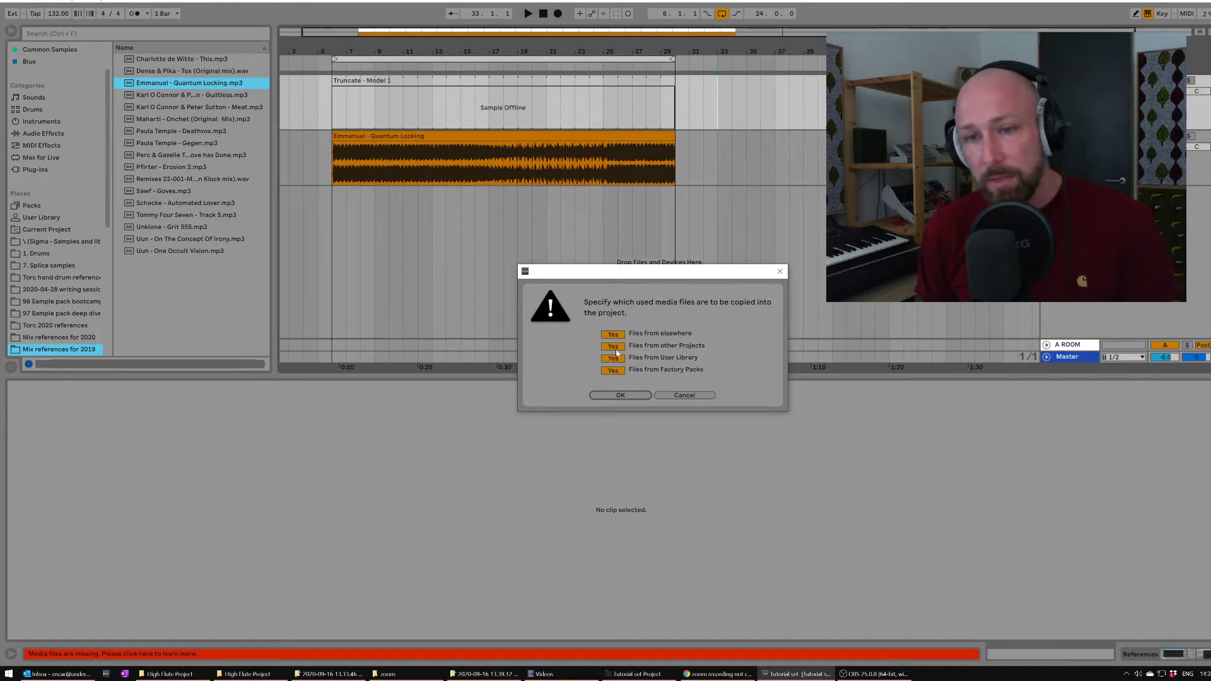
left_click_drag(659, 273, 621, 272)
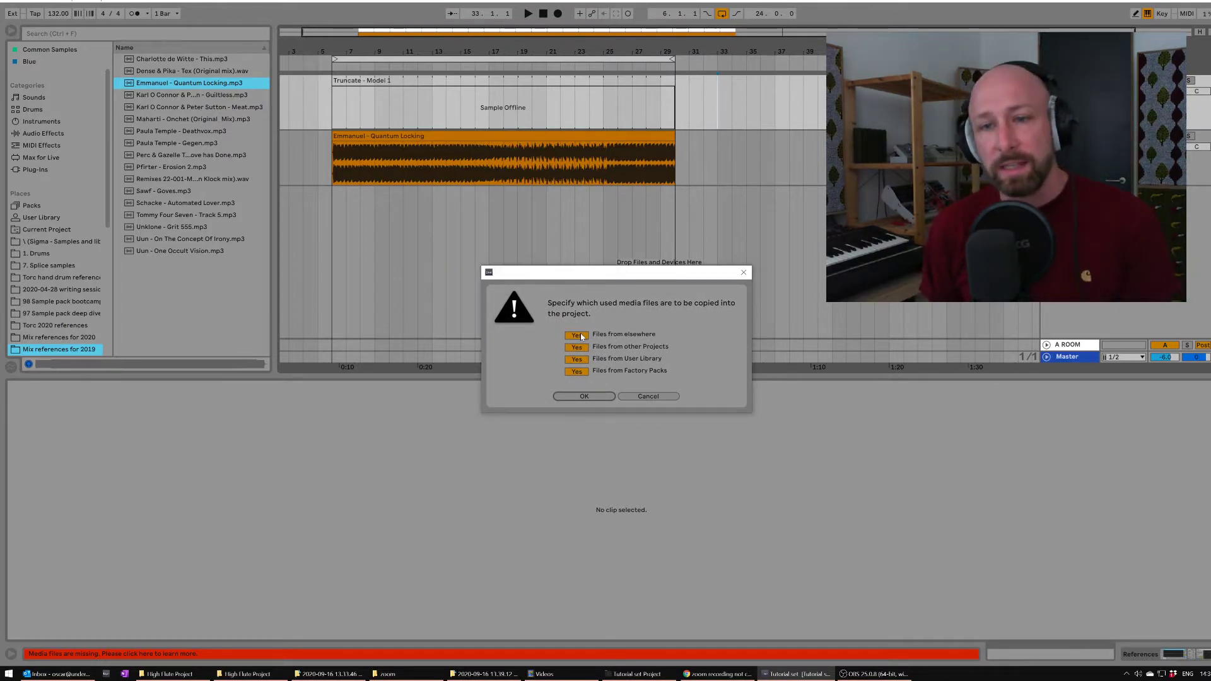
left_click(583, 396)
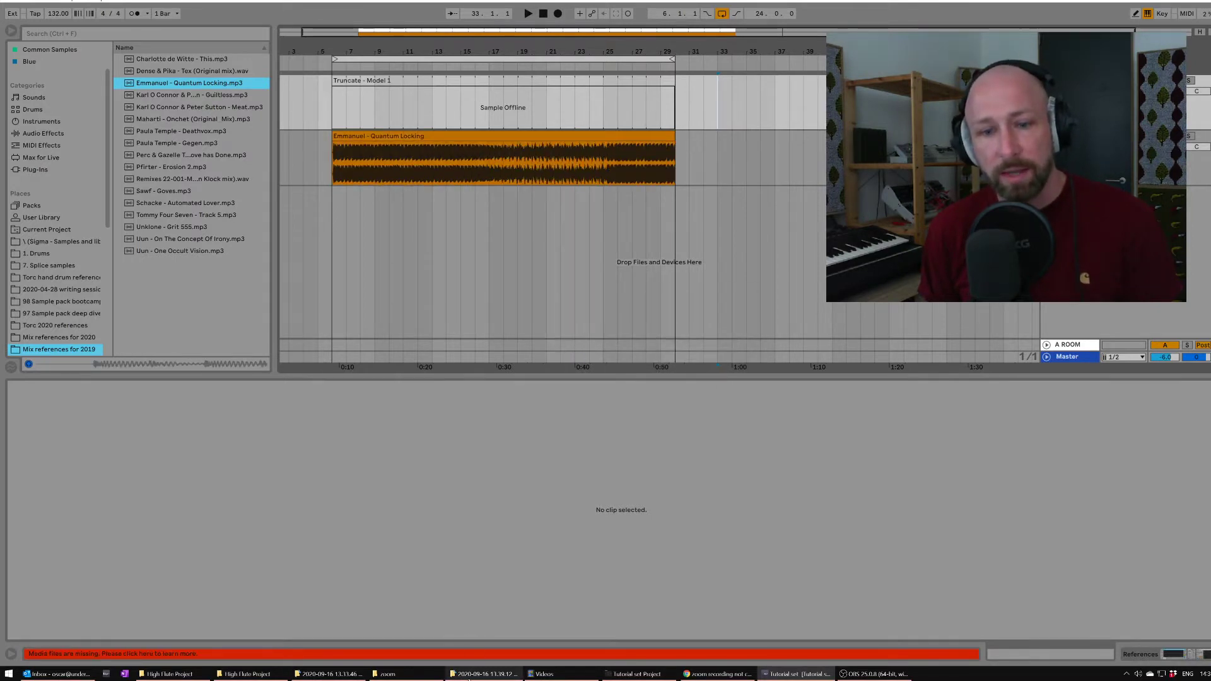
Step: Switch to File Explorer, check the Tutorial set Project folder's contents, and return to its parent folder
left_click(636, 674)
left_click(877, 426)
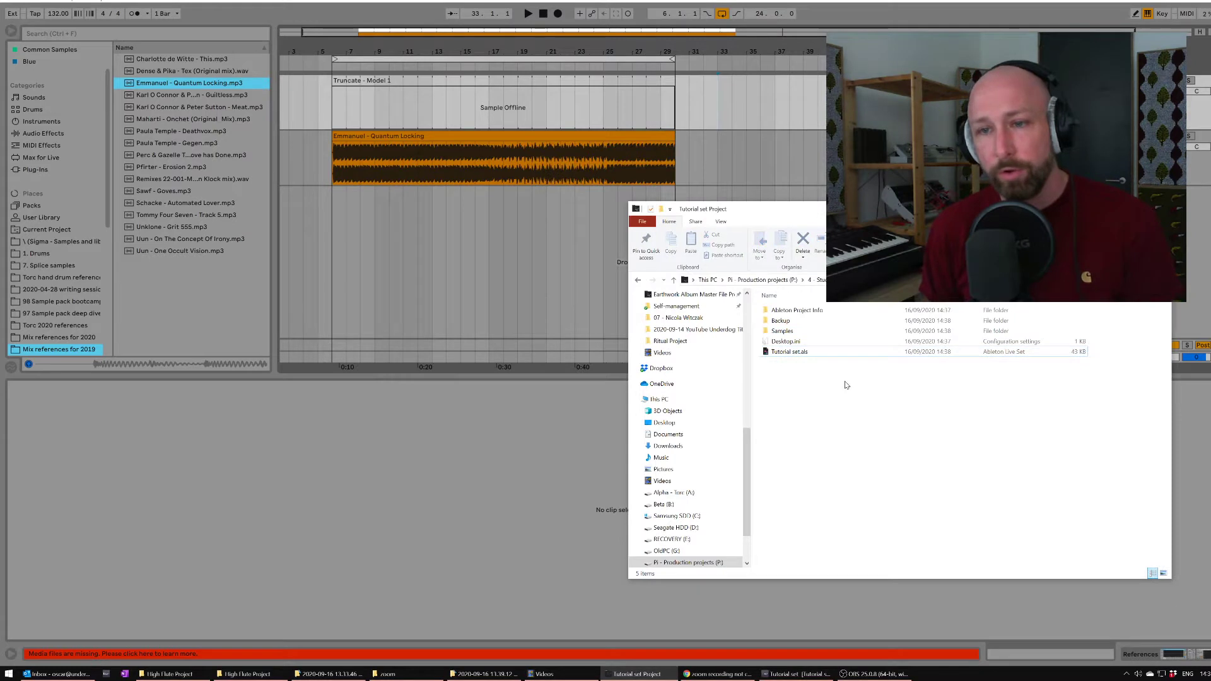
mouse_move(795, 390)
left_mouse_down()
mouse_move(788, 296)
mouse_move(809, 393)
left_mouse_up()
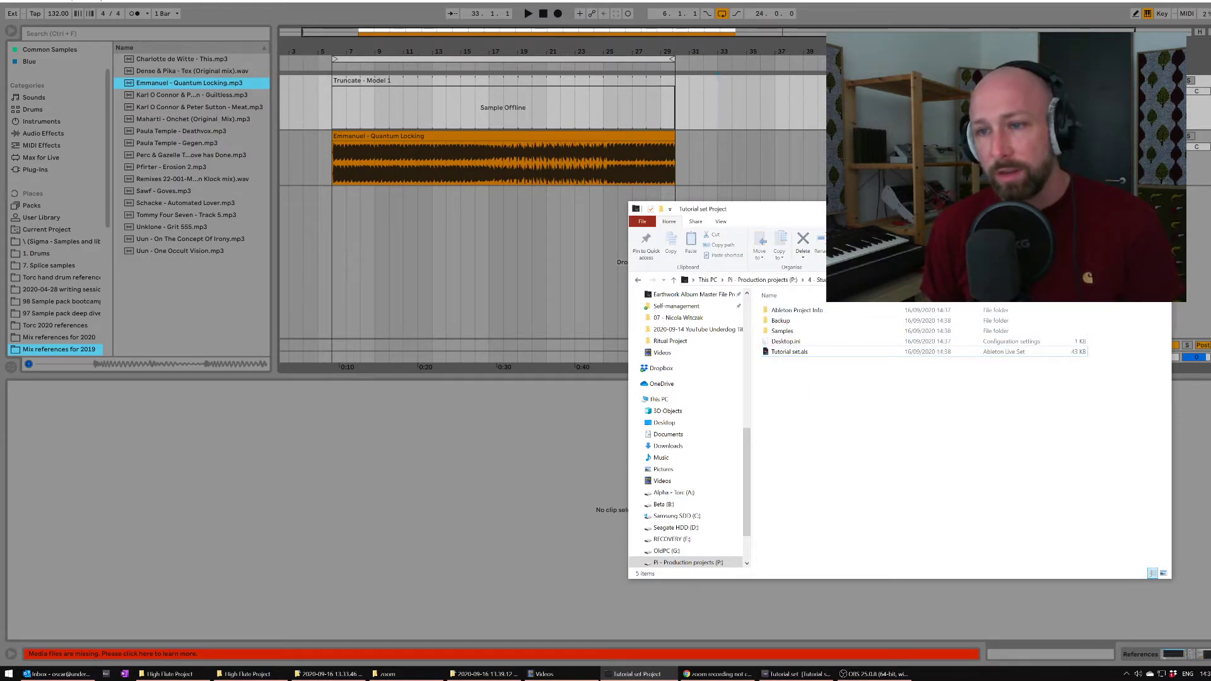
key("alt+Up")
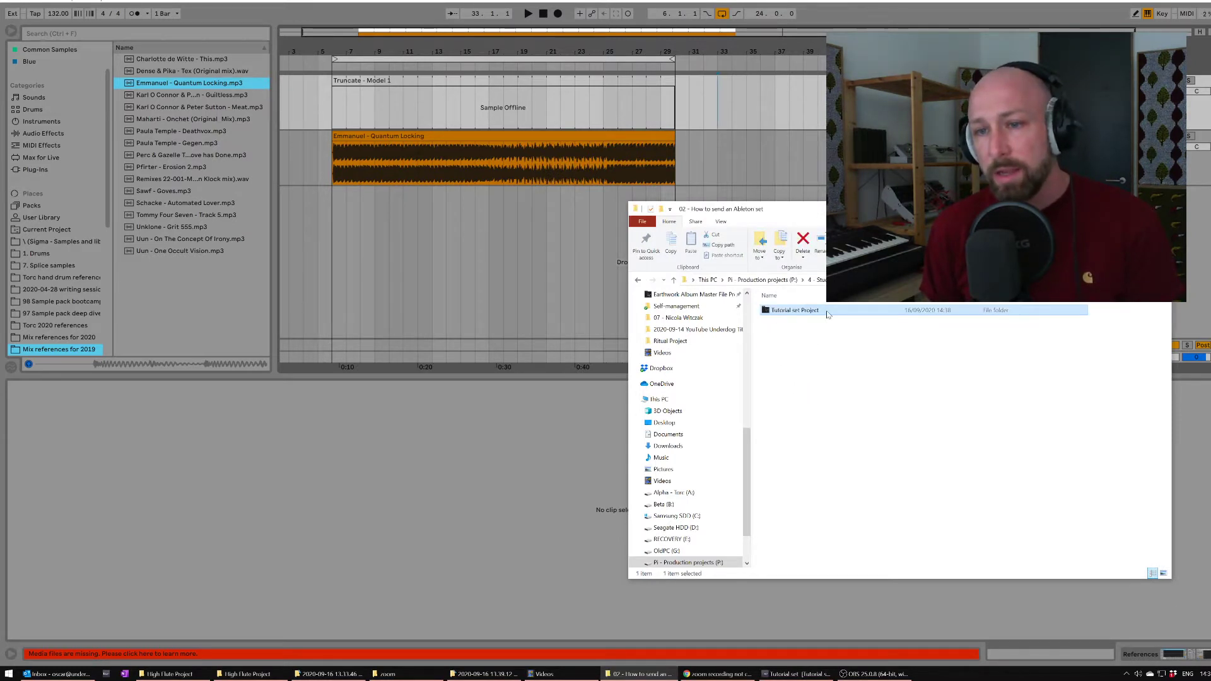
Step: Open the Tutorial set Project folder and examine its Ableton Project Info, Backup, Desktop.ini and Samples entries
double_click(804, 311)
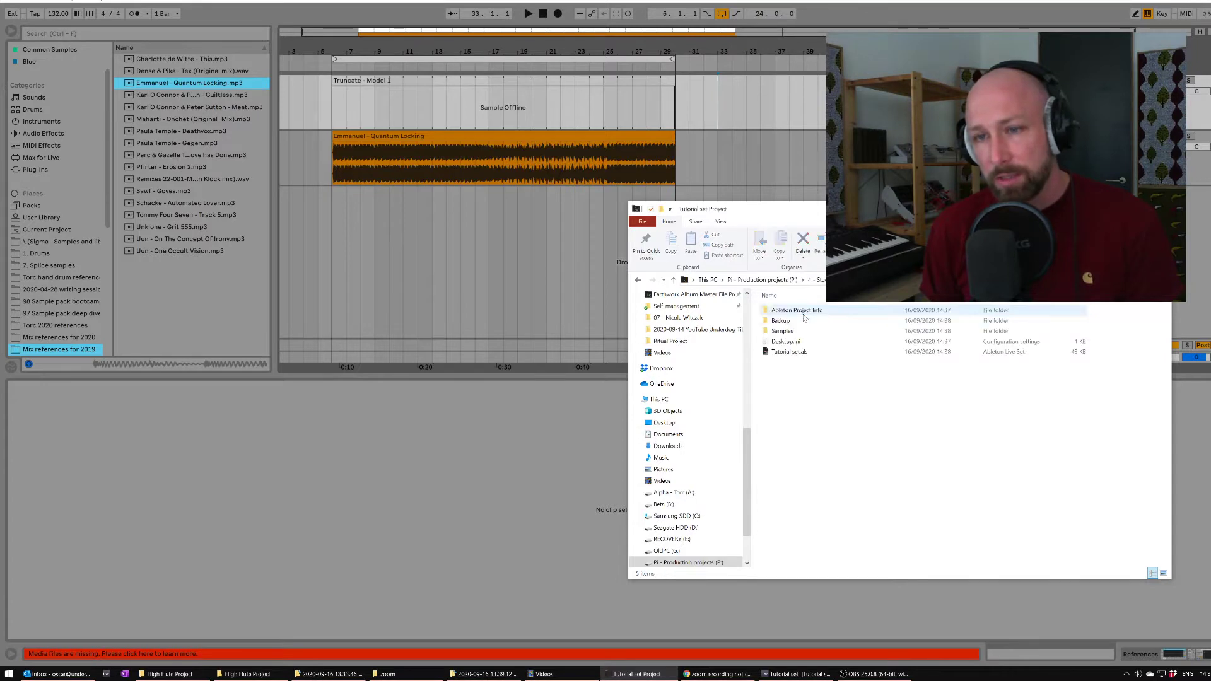
left_click(838, 314)
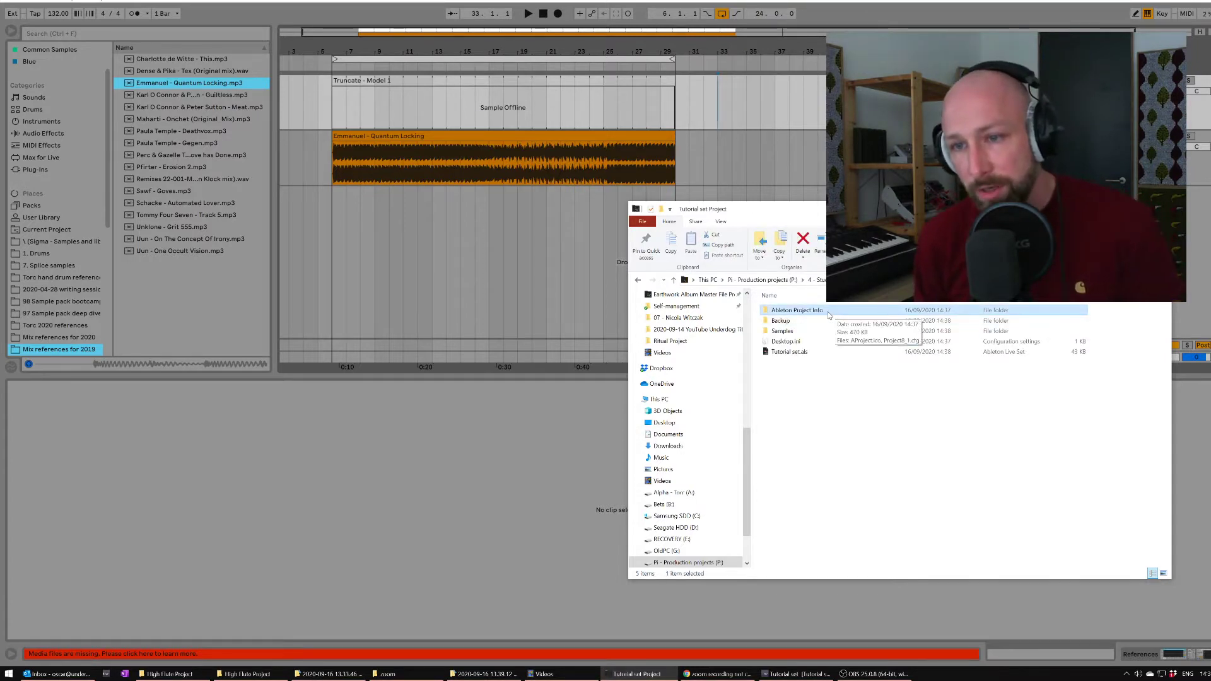
left_click(779, 323)
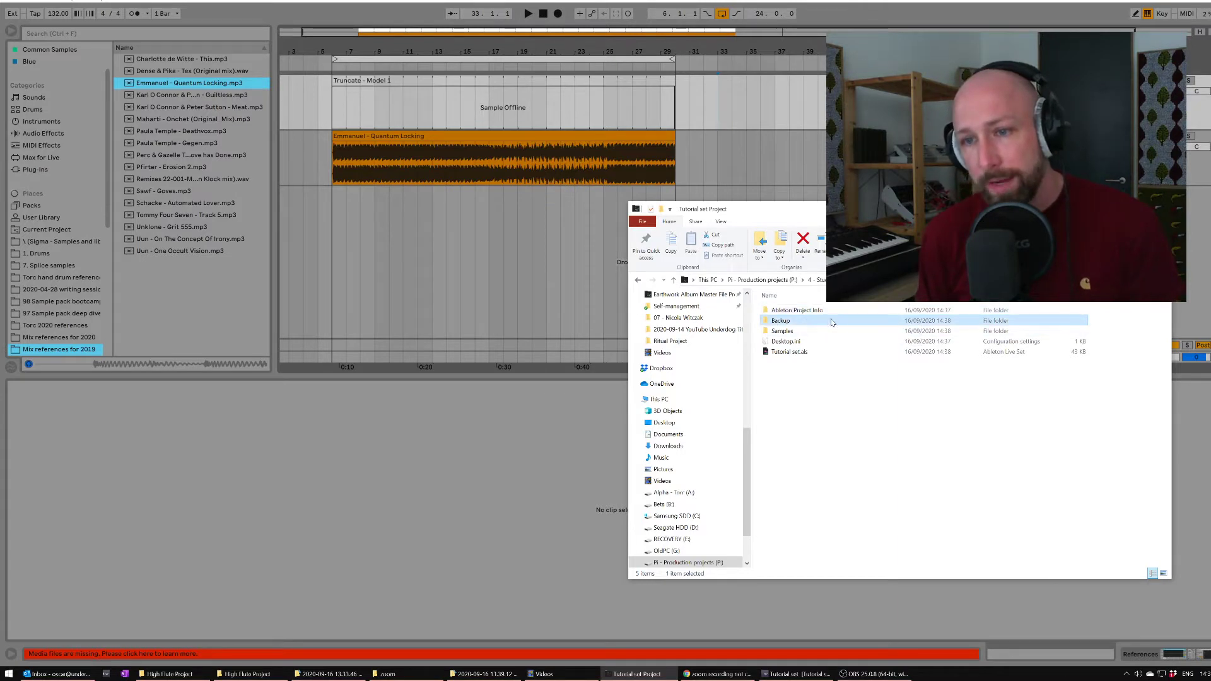
left_click(800, 342)
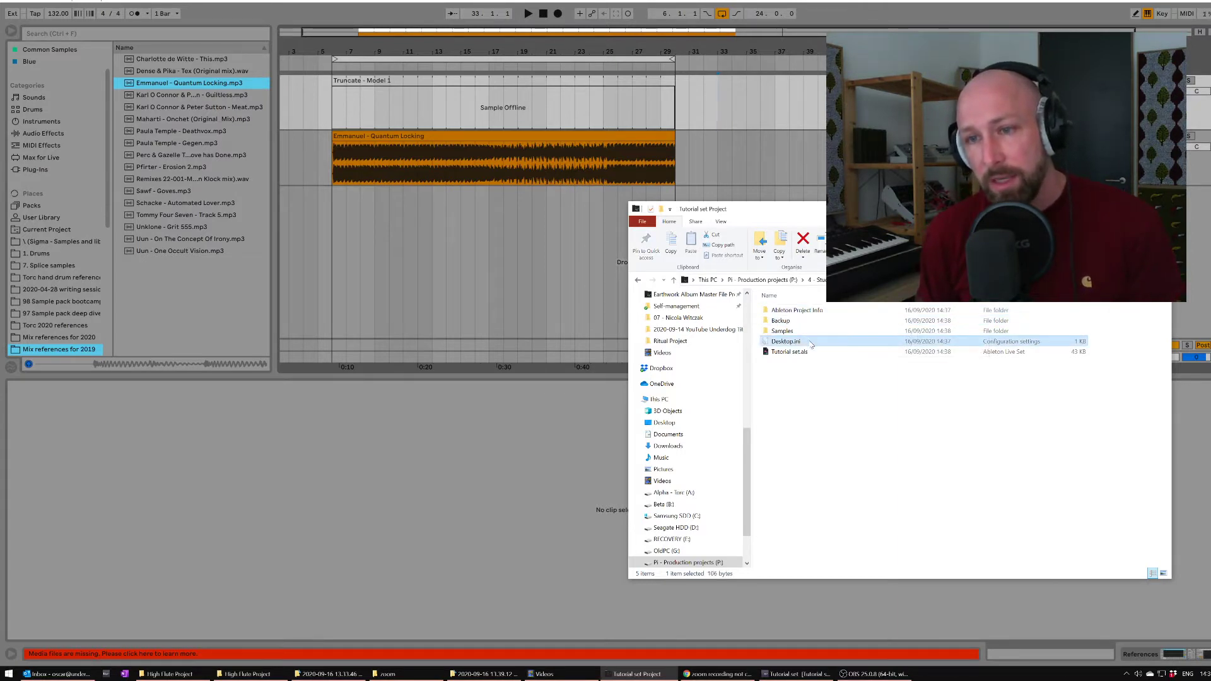
left_click(809, 332)
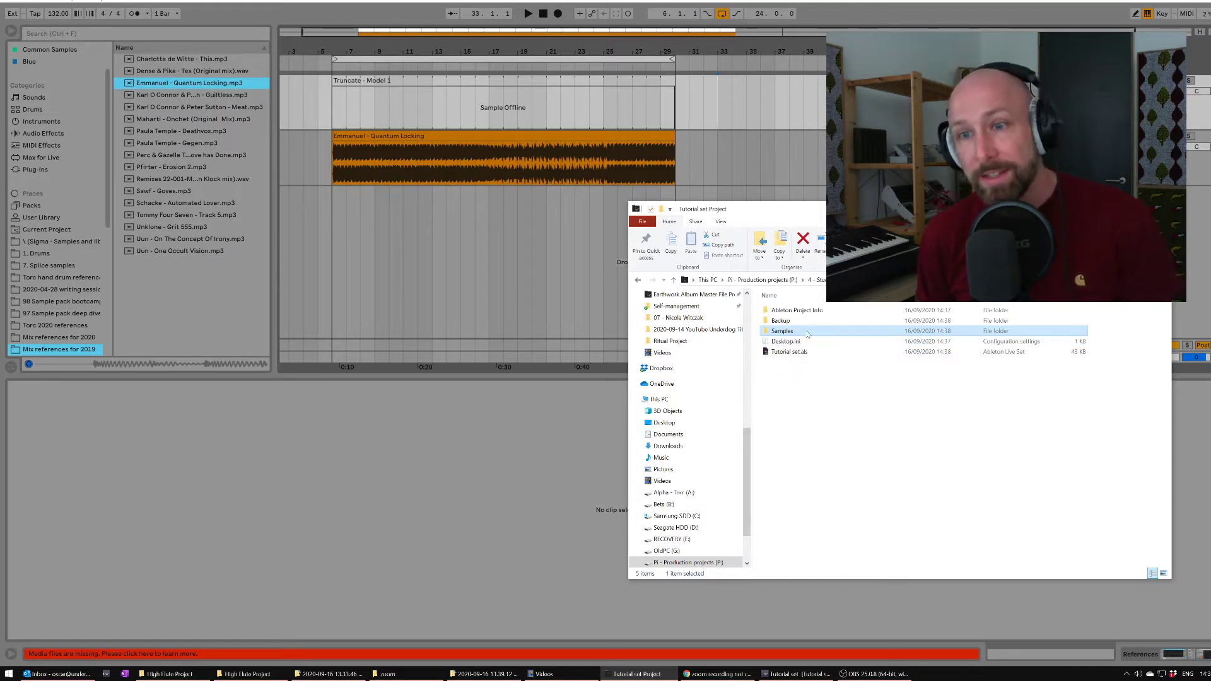
Step: Check the collected Emmanuel - Quantum Locking.mp3 in the Imported folder inside Samples, and return to the Tutorial set Project folder
double_click(794, 331)
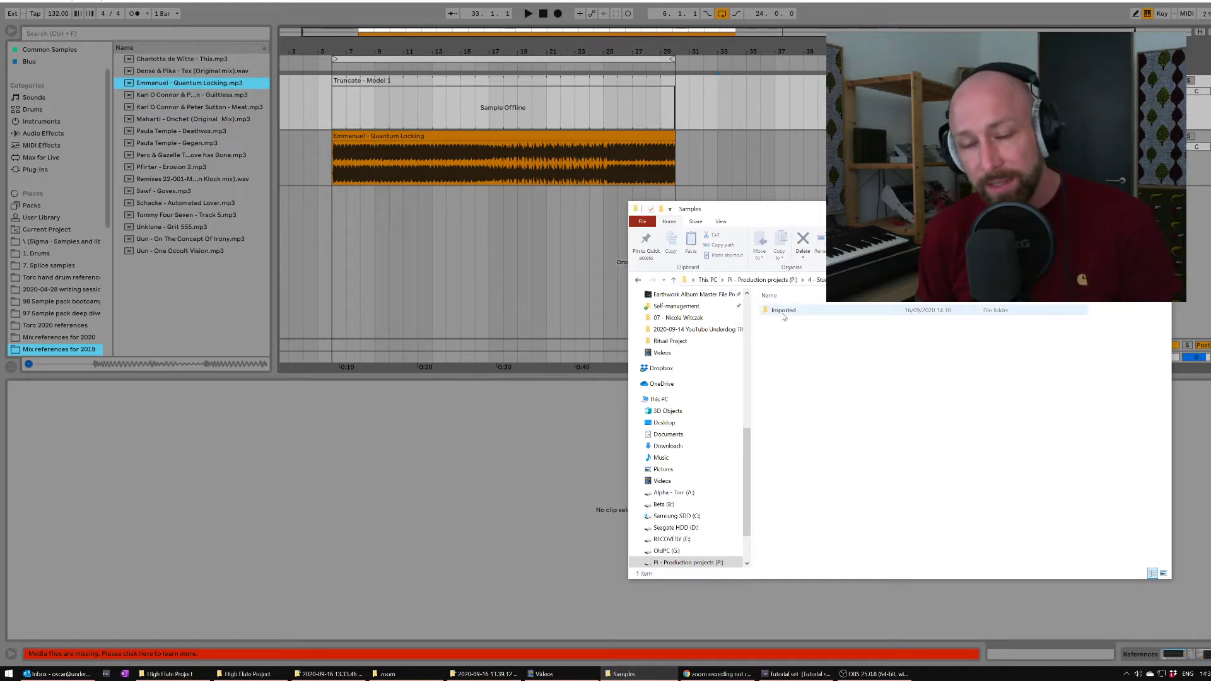
double_click(791, 313)
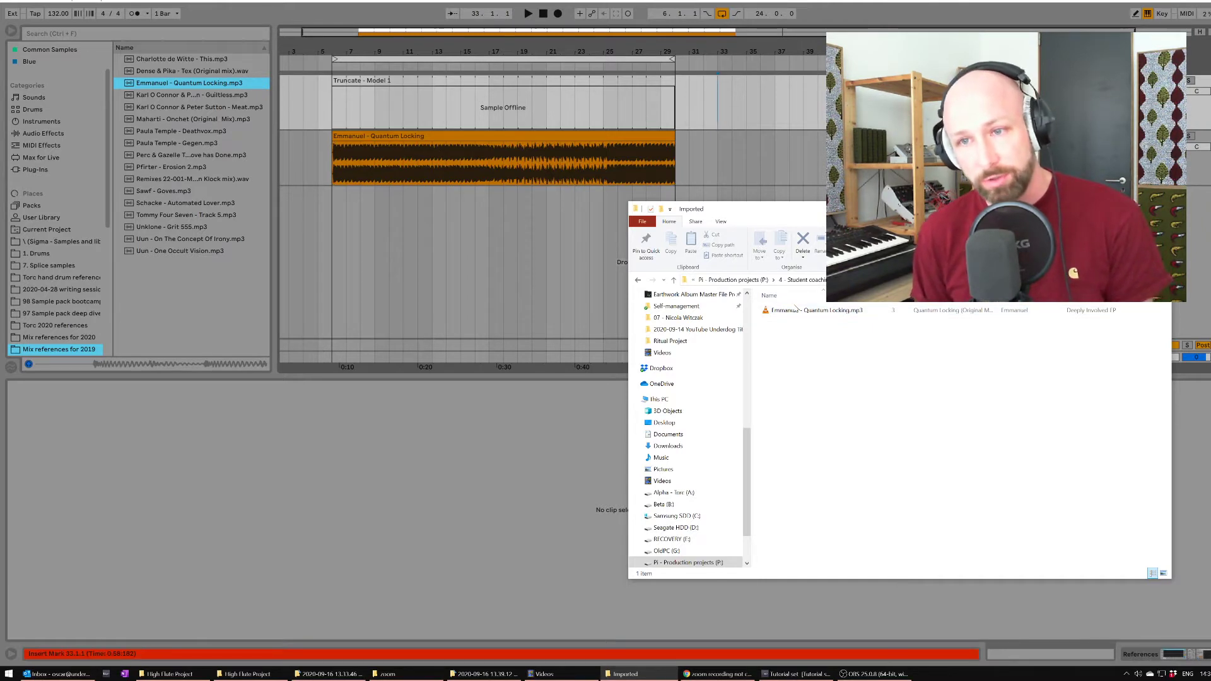
left_click(820, 309)
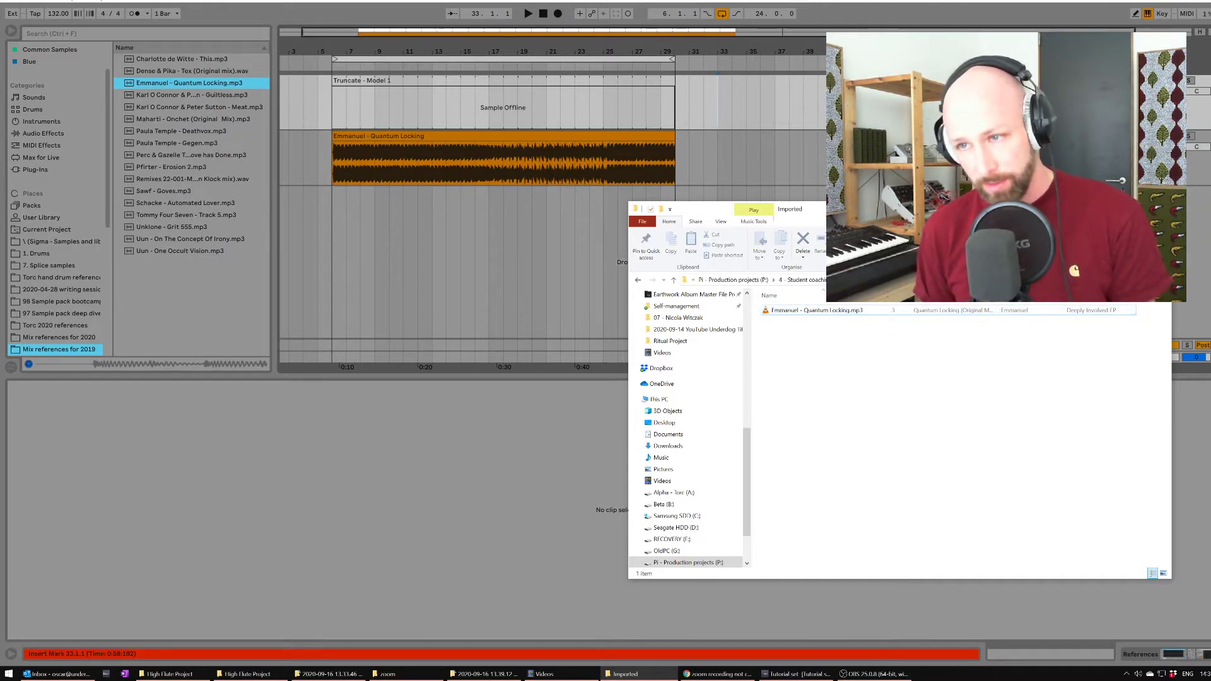
key("alt+Up")
key("alt+Up")
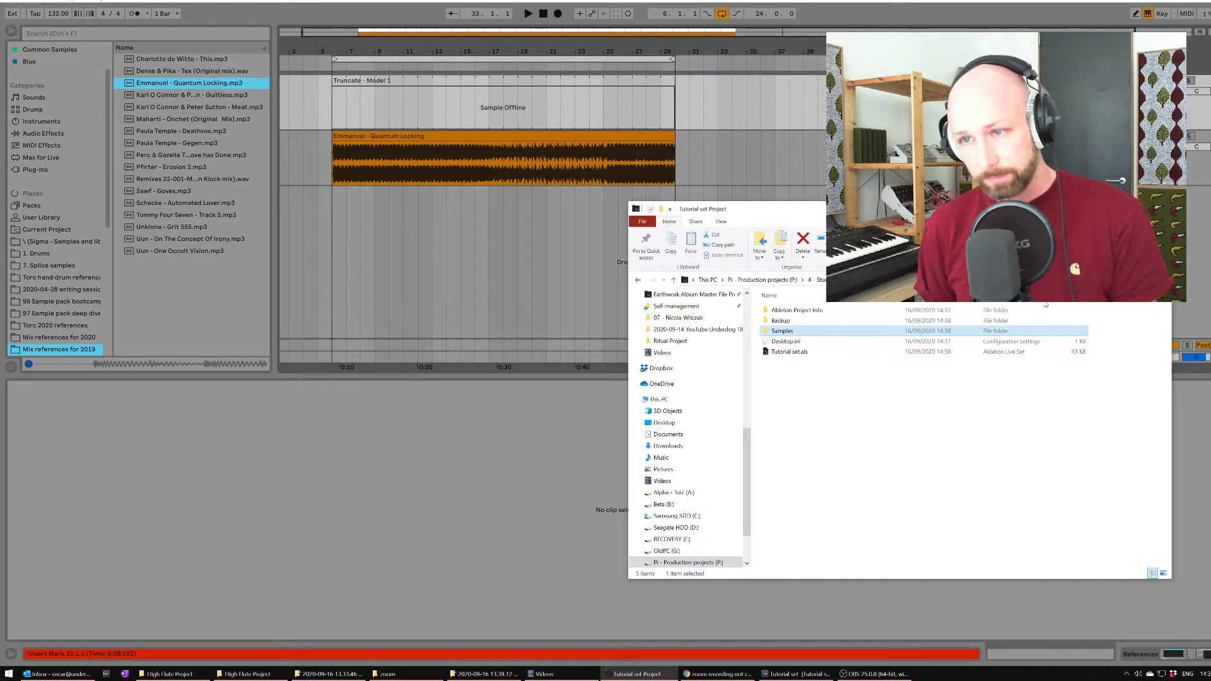
Step: Select Tutorial set.als and the Samples folder together and look at the 7-Zip compression options for them
left_click(813, 378)
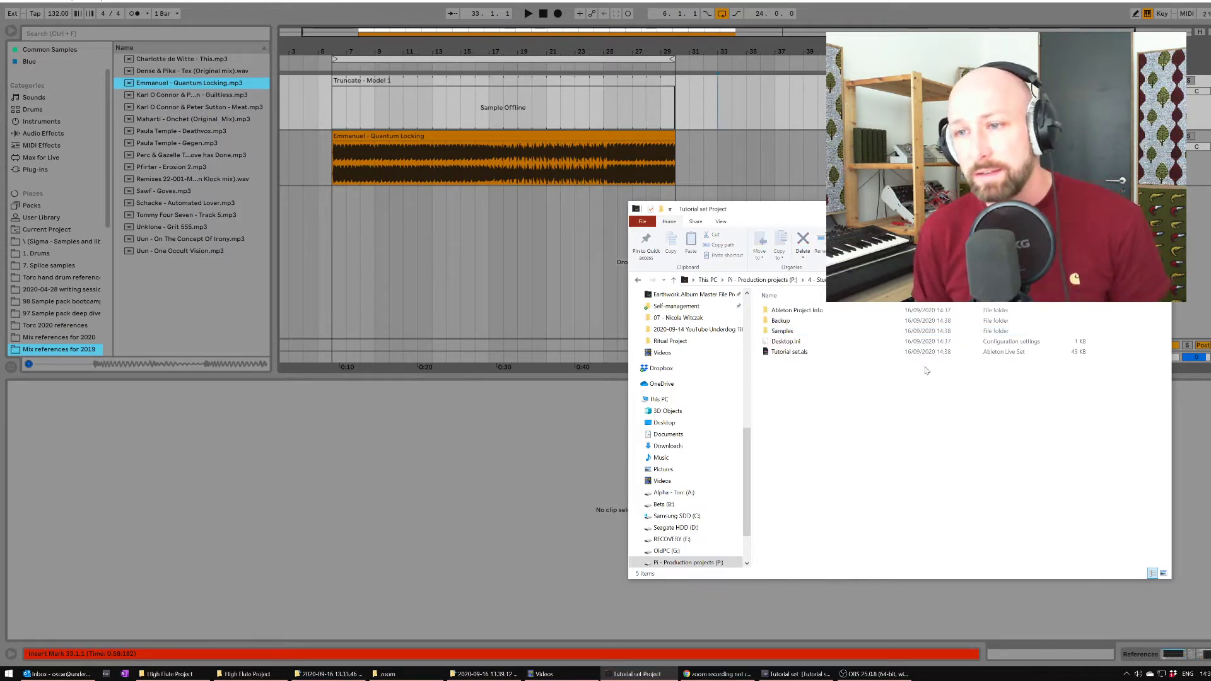
left_click(801, 355)
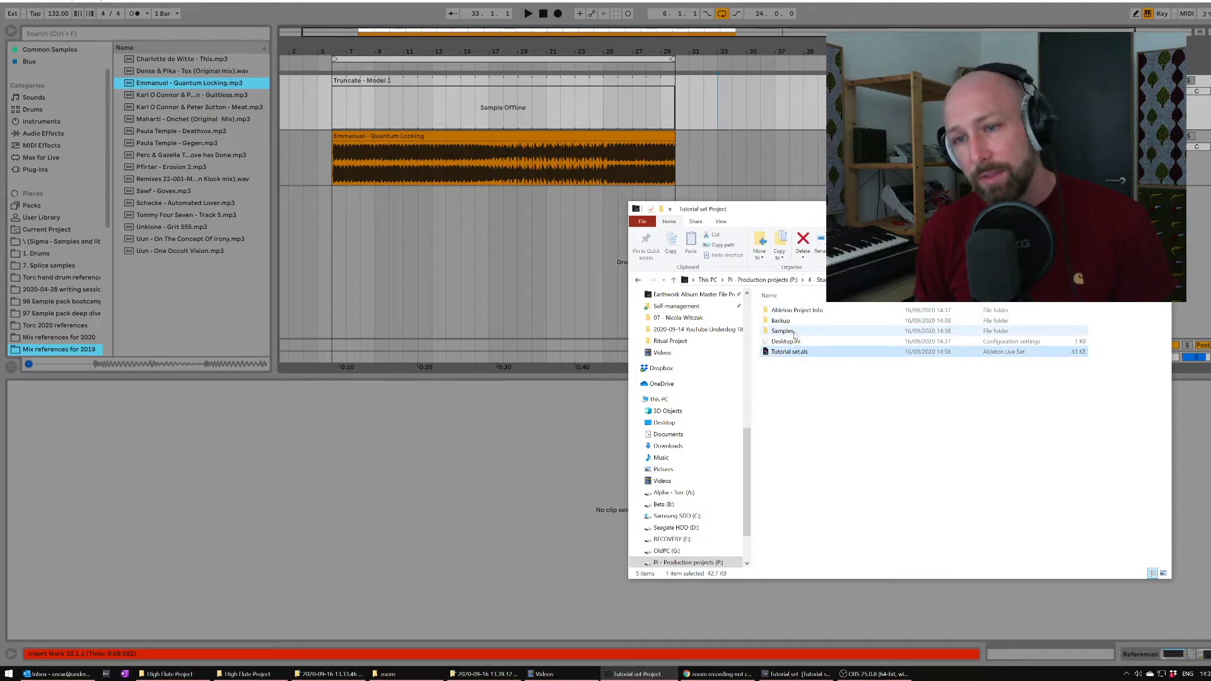
left_click(792, 333, "ctrl")
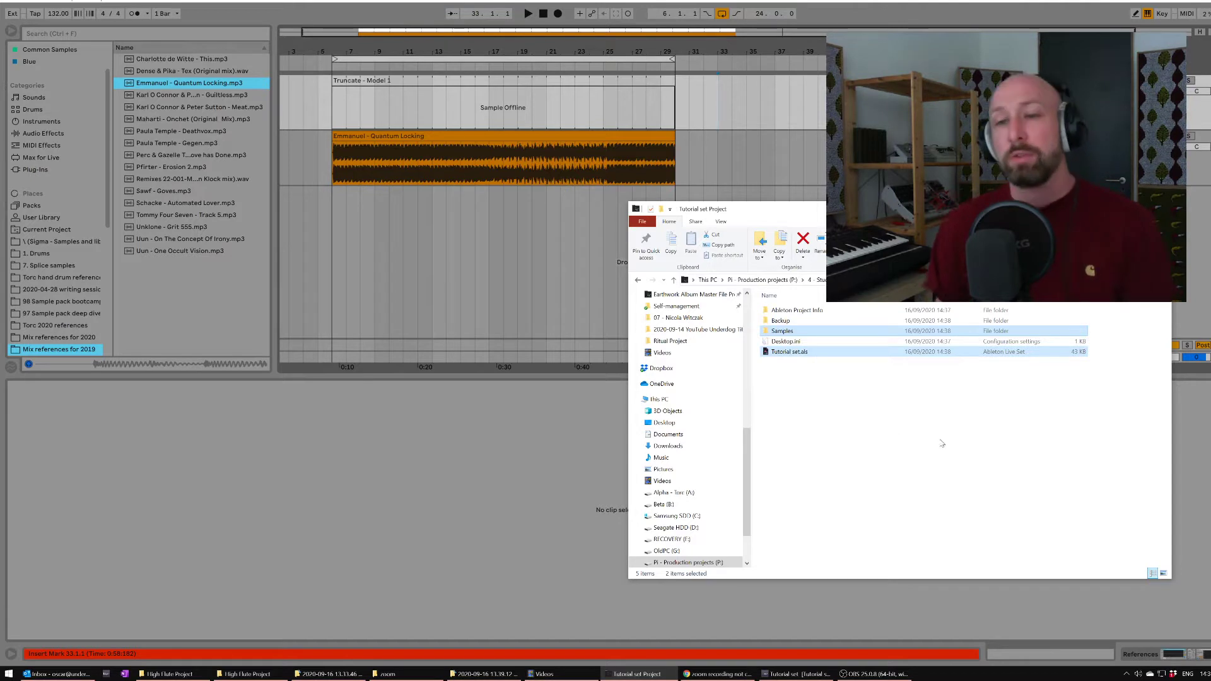
right_click(793, 333)
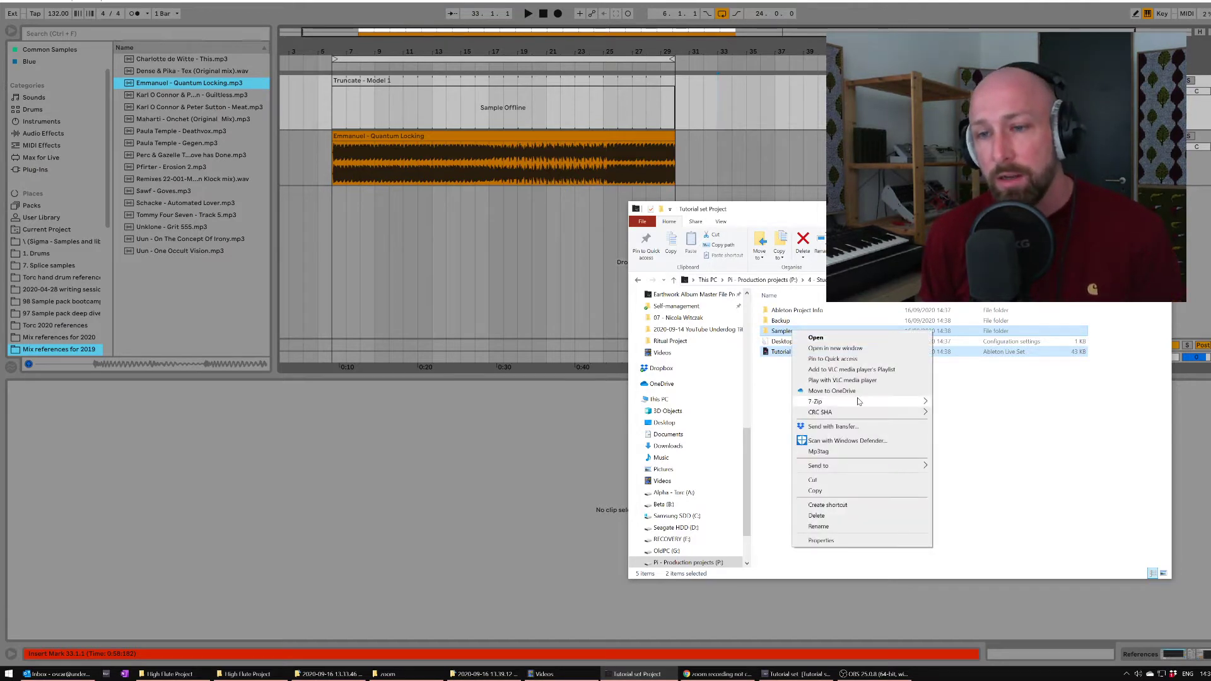
mouse_move(860, 402)
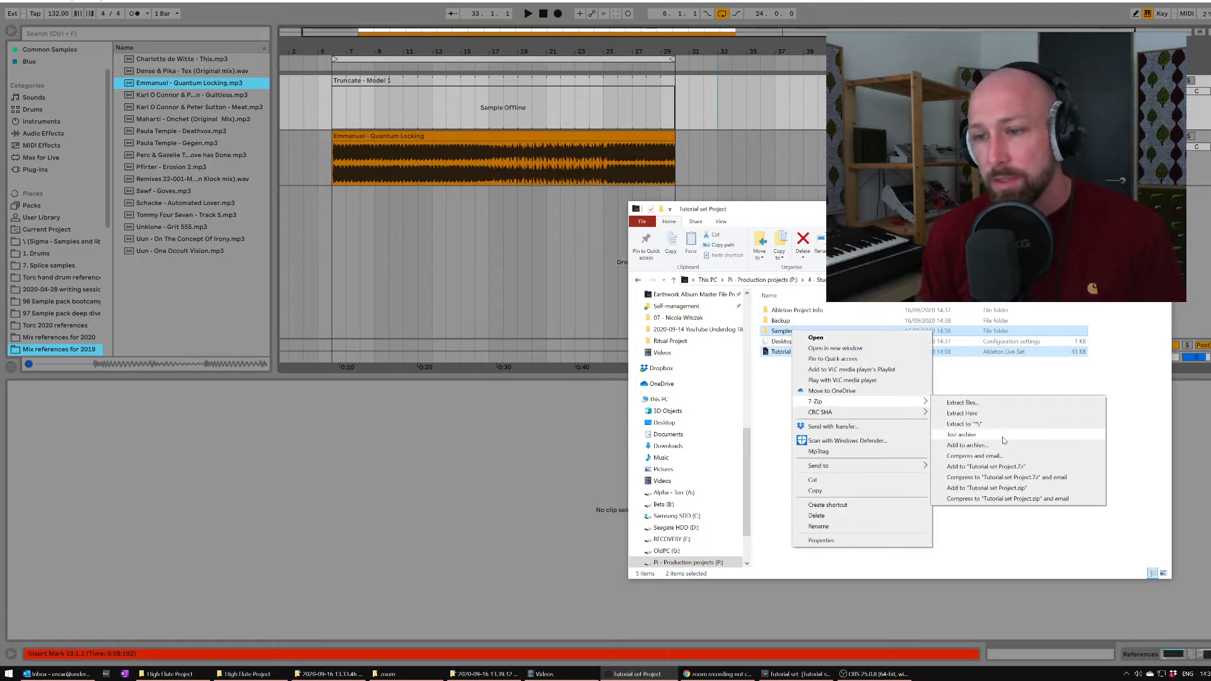
Step: Return to the parent folder and try to compress the whole Tutorial set Project folder into Tutorial set Project.zip with 7-Zip
key("alt+Up")
left_click(834, 379)
left_click(800, 314)
right_click(790, 316)
mouse_move(858, 406)
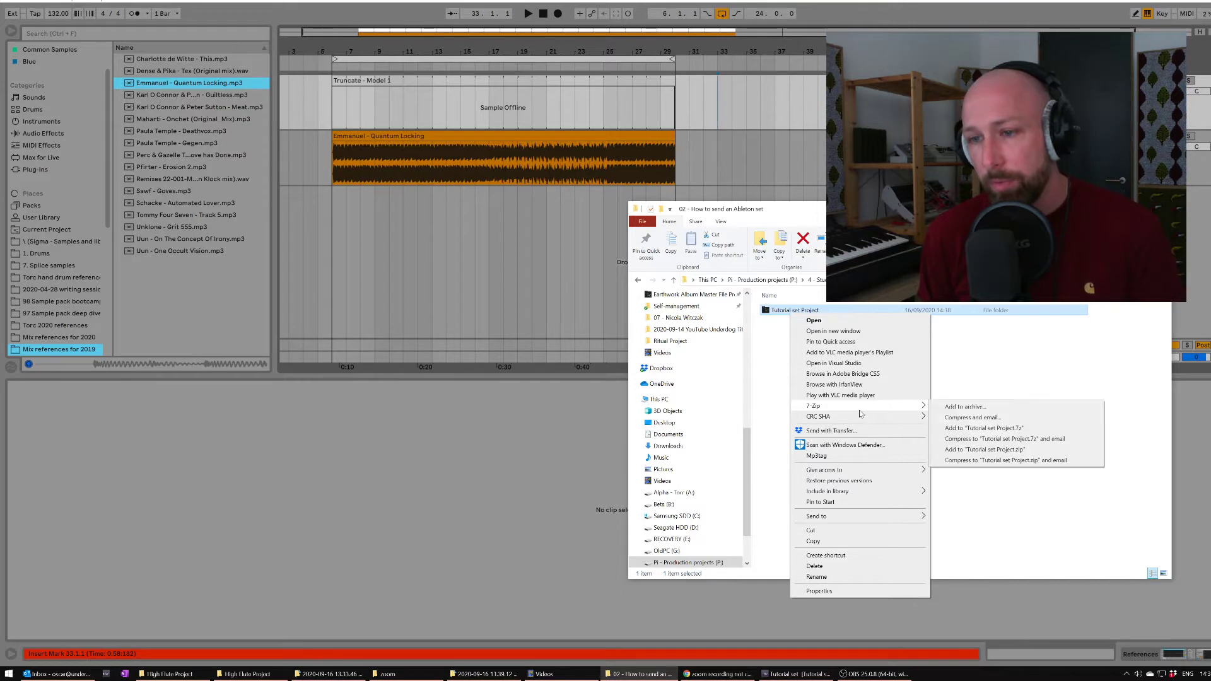
left_click(984, 449)
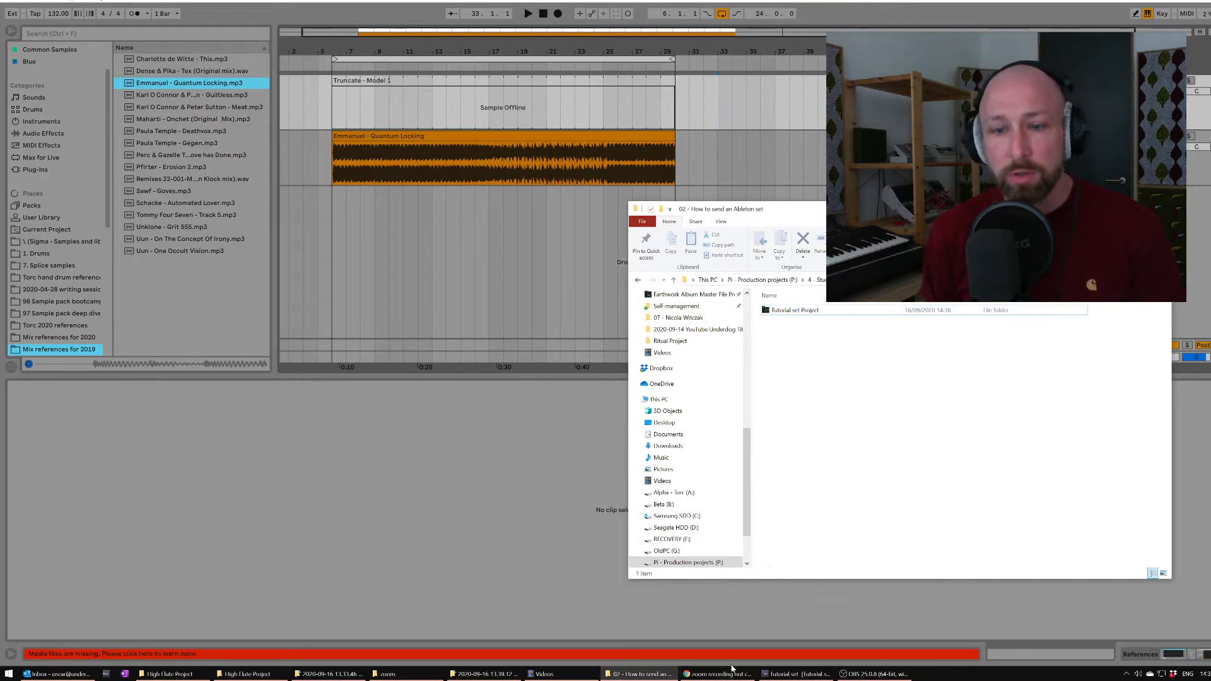
Step: Switch to a new Google Chrome window and go to the WeTransfer website
key("super")
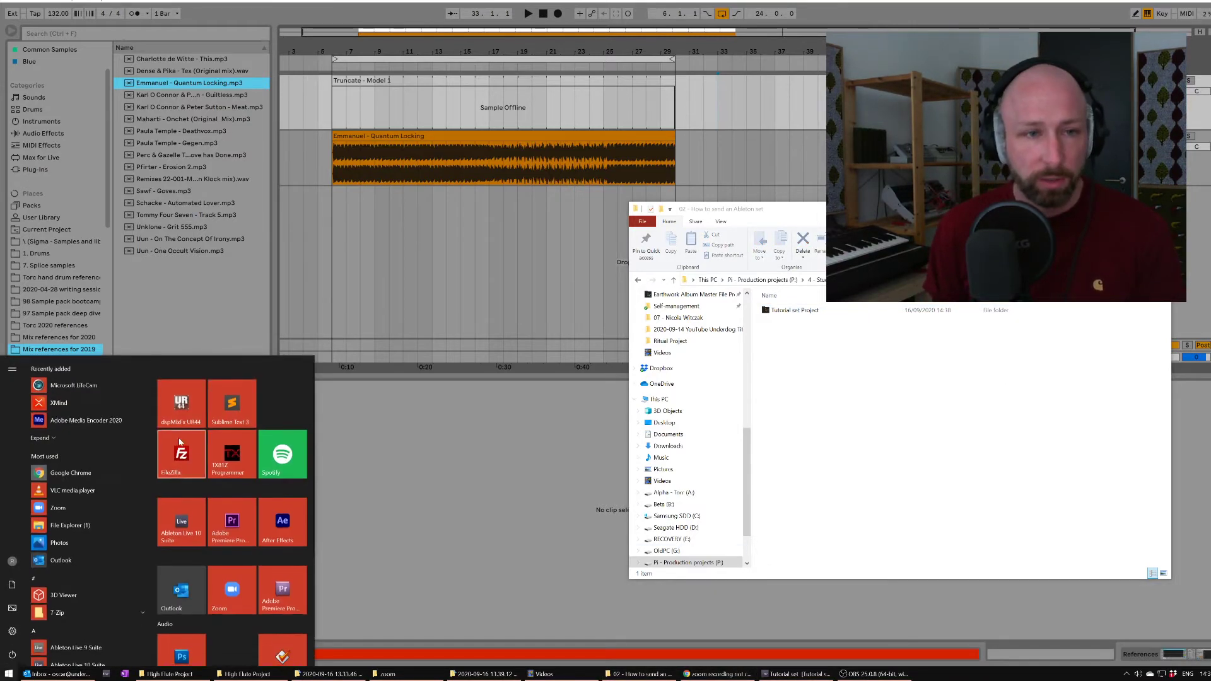
left_click(71, 473)
type("wetransfer")
key("Return")
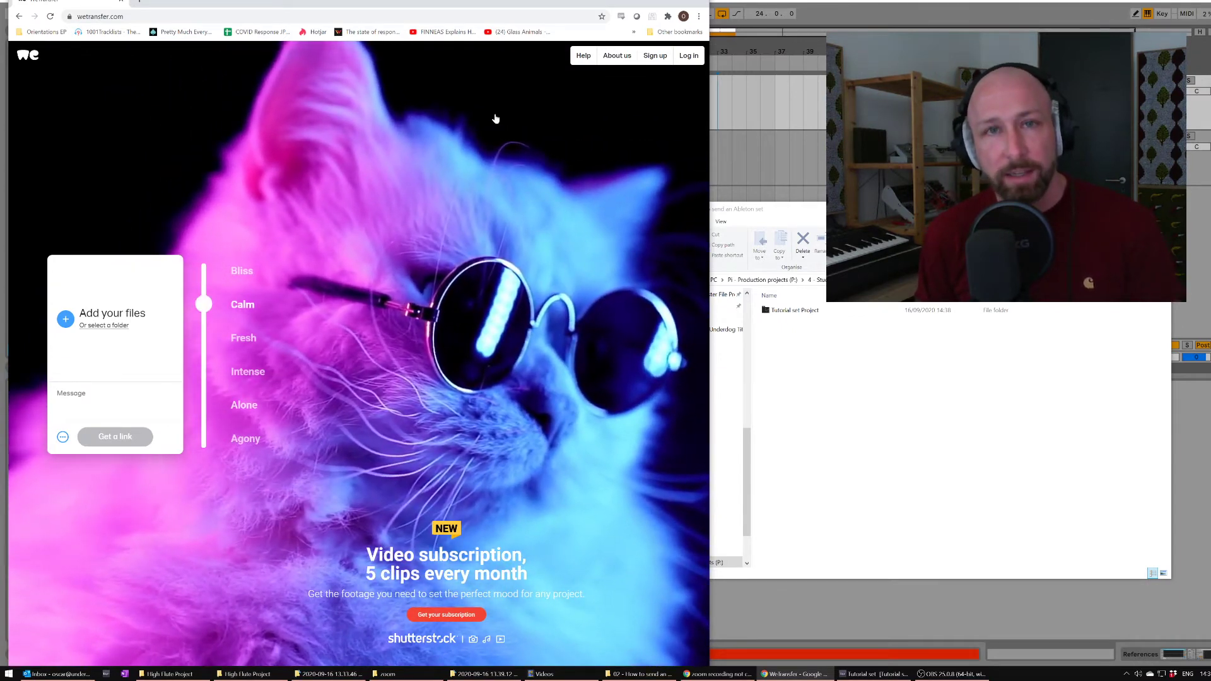
Step: Add the Tutorial set Project folder from File Explorer to the WeTransfer upload and start the transfer as a download link
mouse_move(481, 3)
left_mouse_down()
mouse_move(504, 0)
mouse_move(478, 0)
left_mouse_up()
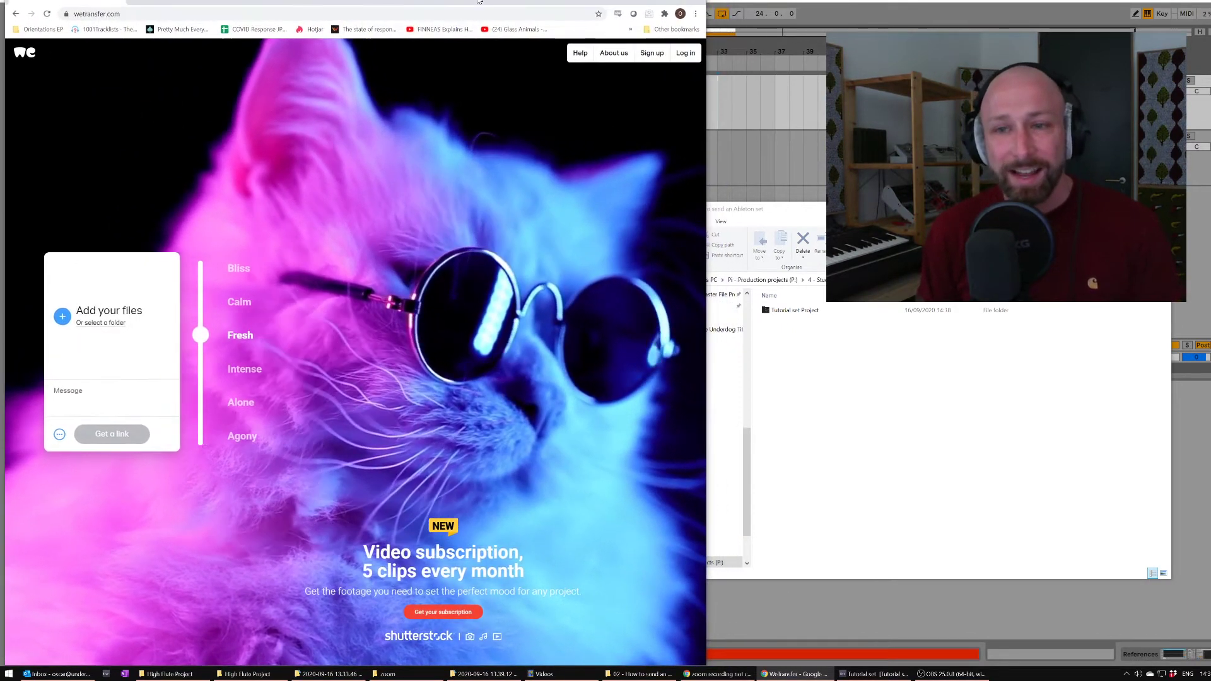
left_click_drag(795, 310, 130, 343)
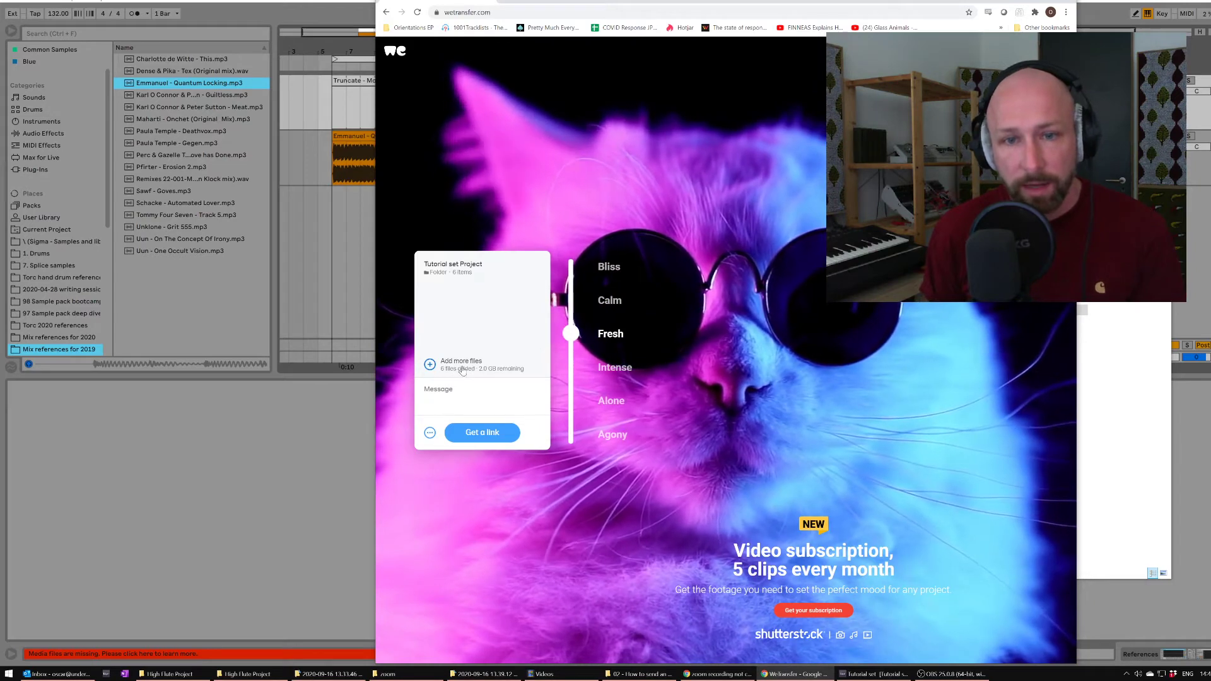
left_click(487, 433)
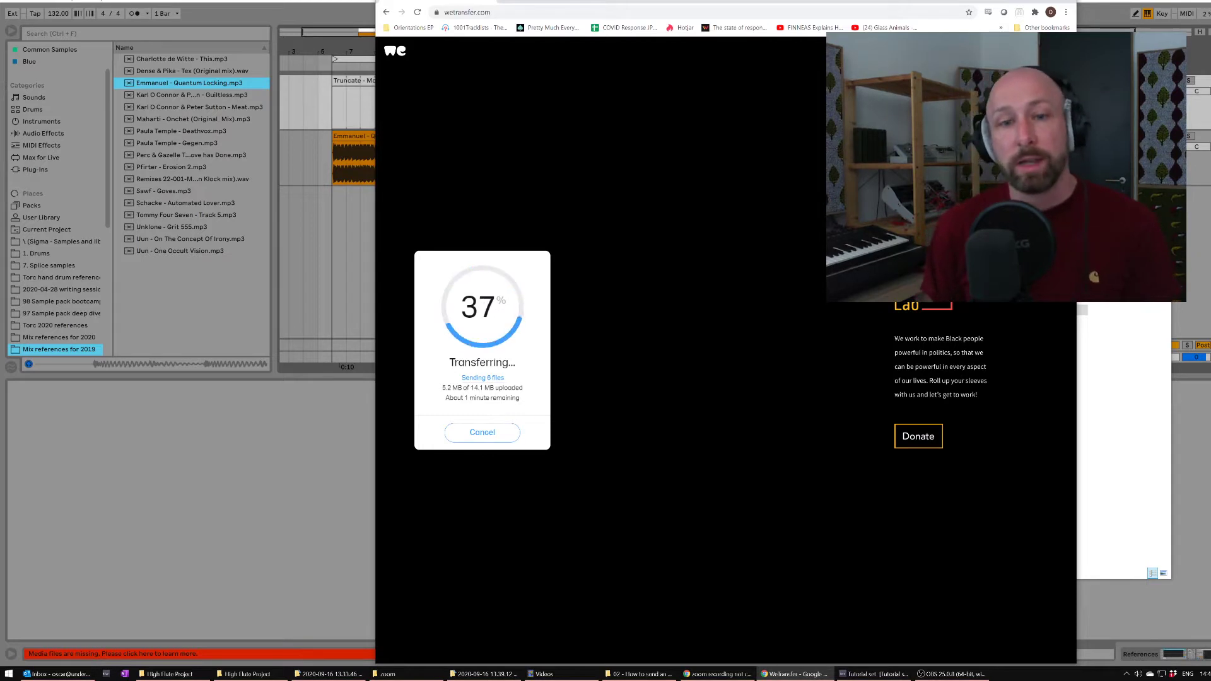
Step: Wait for the transfer to finish uploading and copy its download link
left_click_drag(442, 387, 466, 387)
left_click(468, 396)
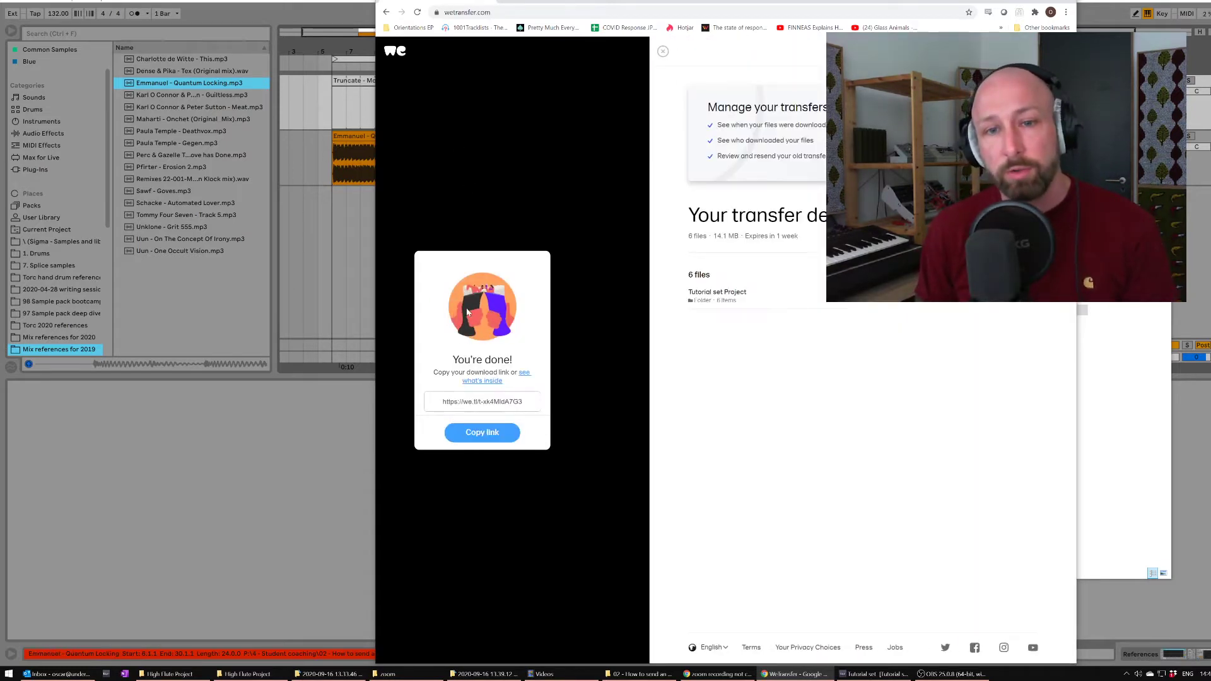
left_click(482, 432)
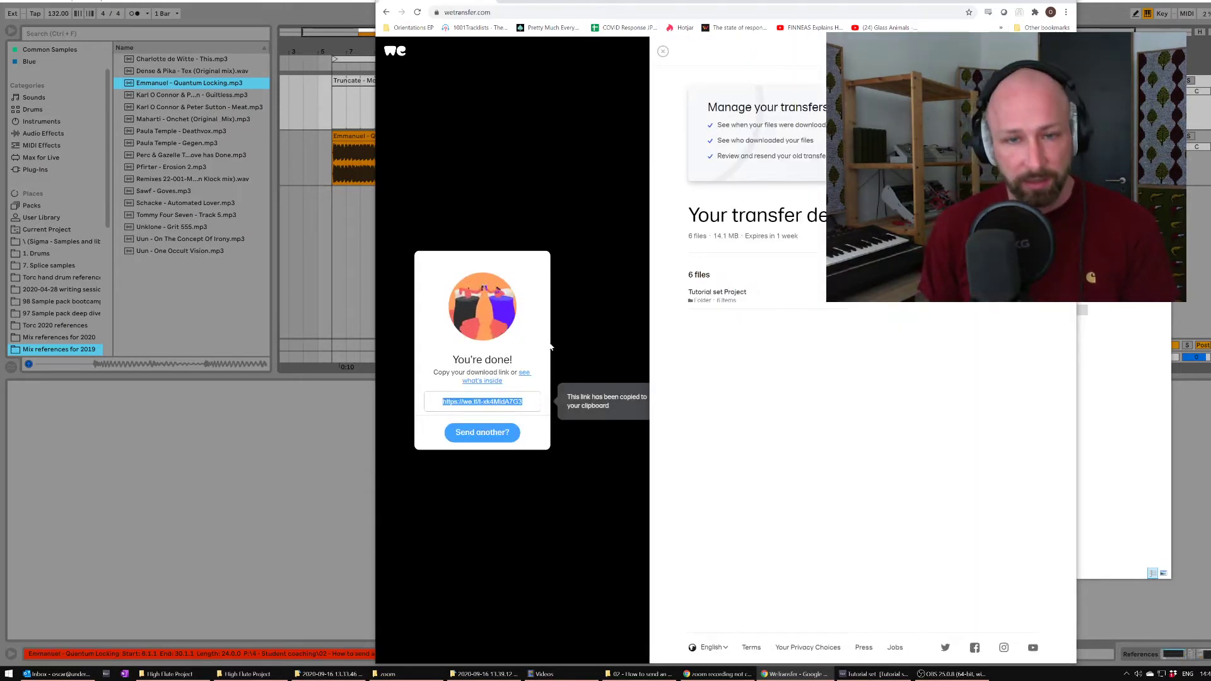
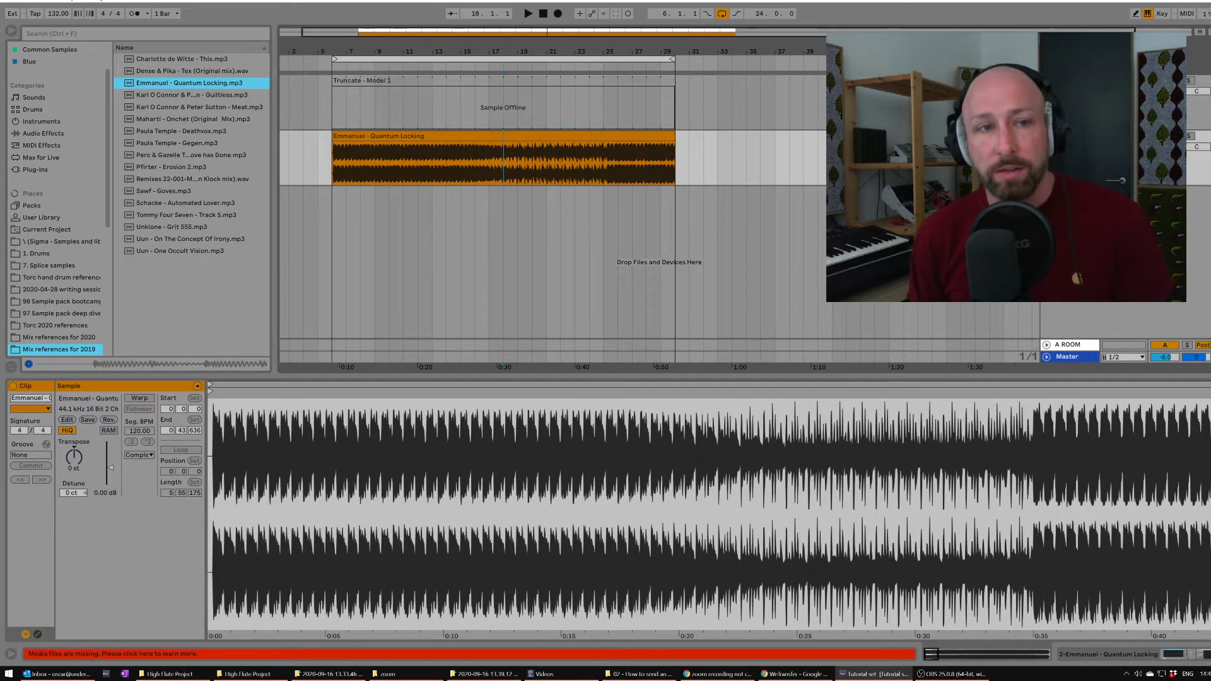
Step: Add a new MIDI track and load the Sylenth1 plug-in on it, keeping its window clear of the clips
key("ctrl+t")
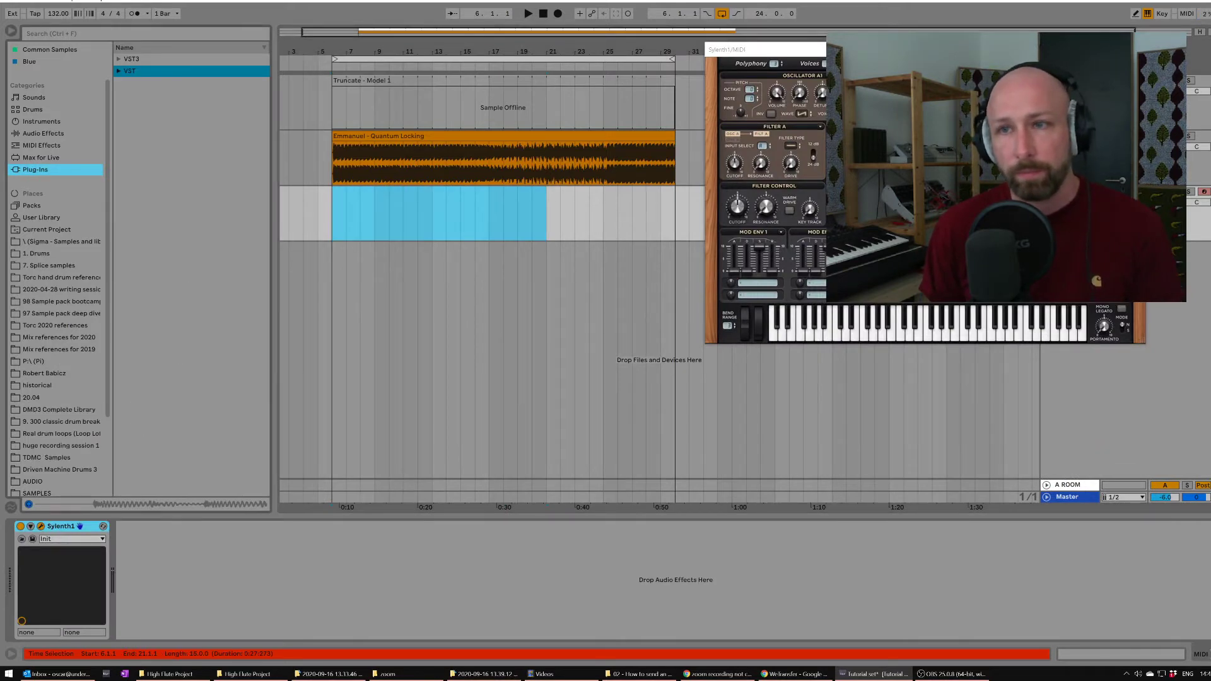
left_click_drag(775, 49, 359, 104)
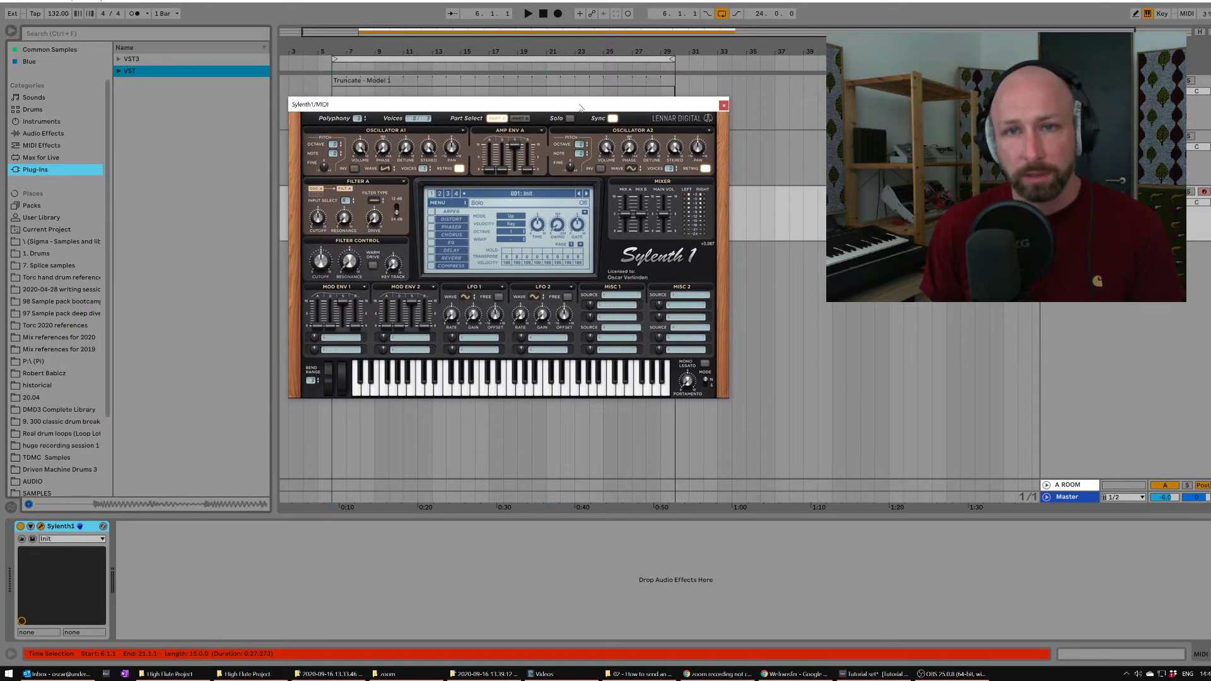
left_click_drag(570, 106, 985, 105)
Step: Create an empty six-bar MIDI clip from bar 6 on the Sylenth1 track and set its fixed grid to 1/8
left_click_drag(332, 213, 418, 205)
key("ctrl+shift+m")
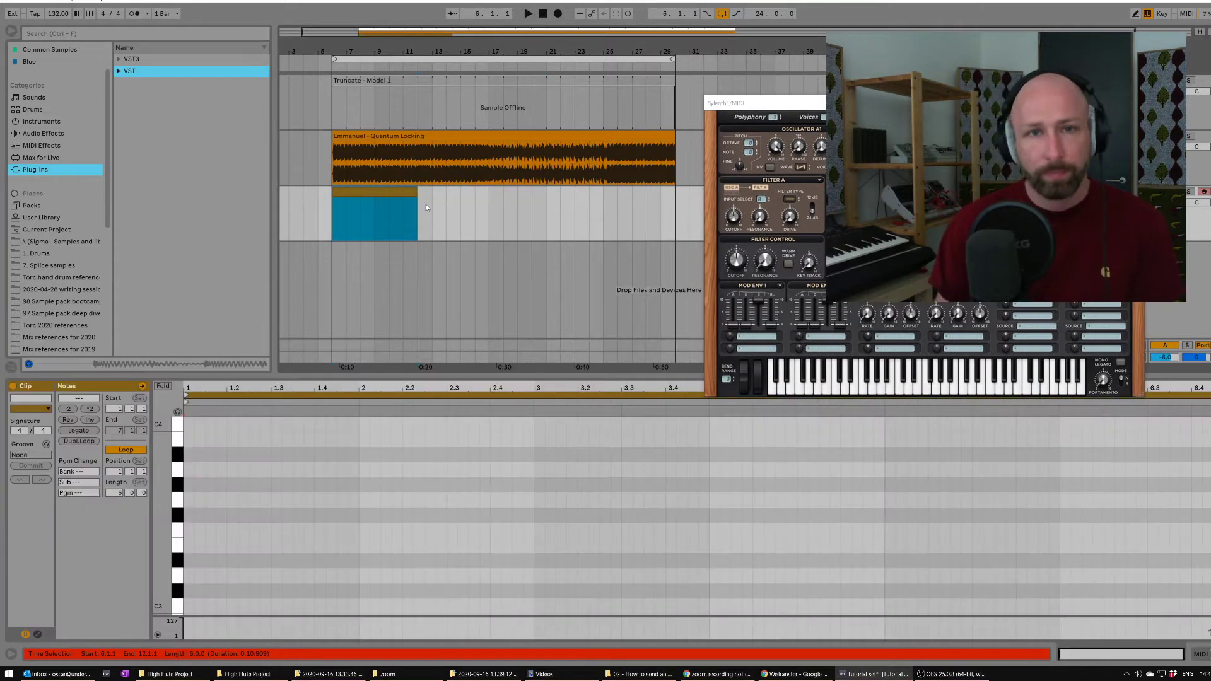
right_click(187, 607)
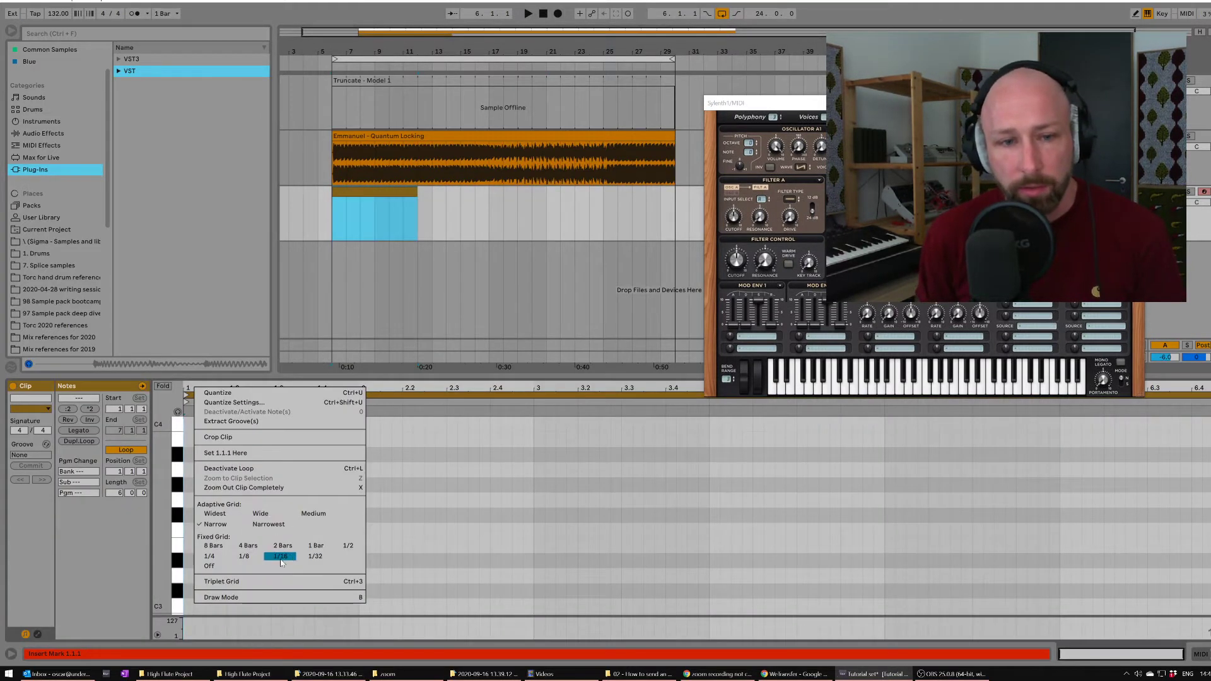
left_click(244, 556)
Step: Enter a seven-note melody in the clip, one note per beat from 1.1: C3, D#3, F3, G3, F3, D3 and C3
double_click(192, 606)
double_click(237, 560)
double_click(285, 530)
double_click(331, 500)
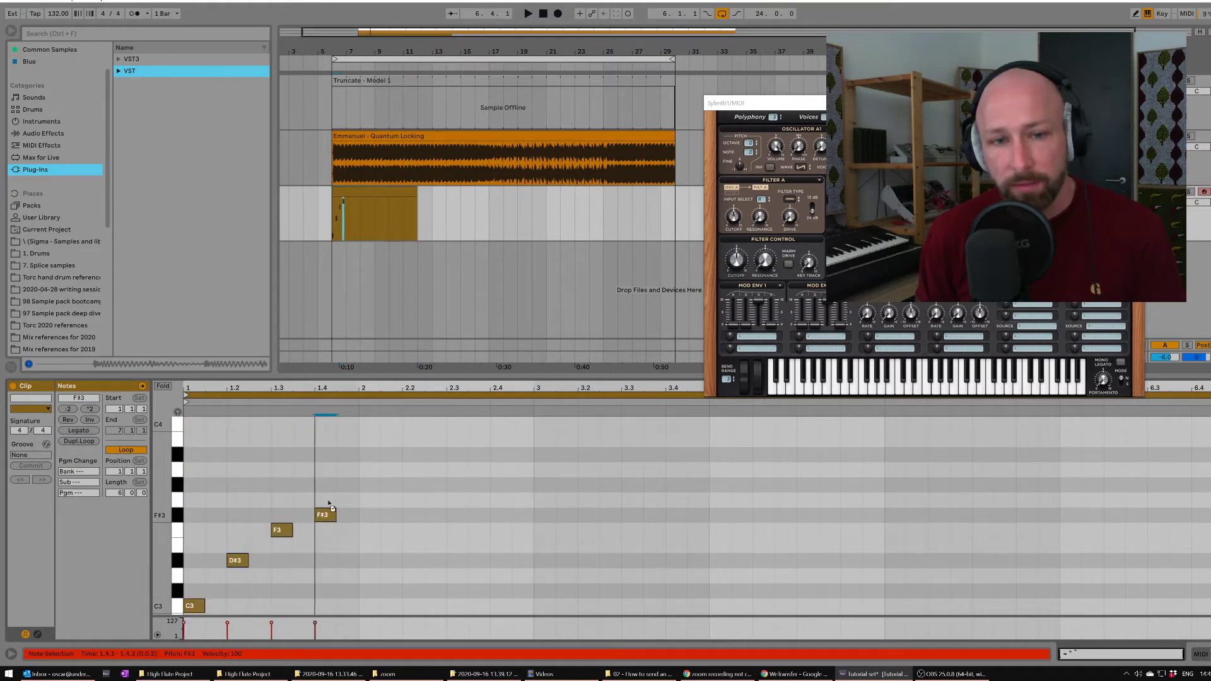
double_click(369, 530)
double_click(413, 576)
double_click(455, 606)
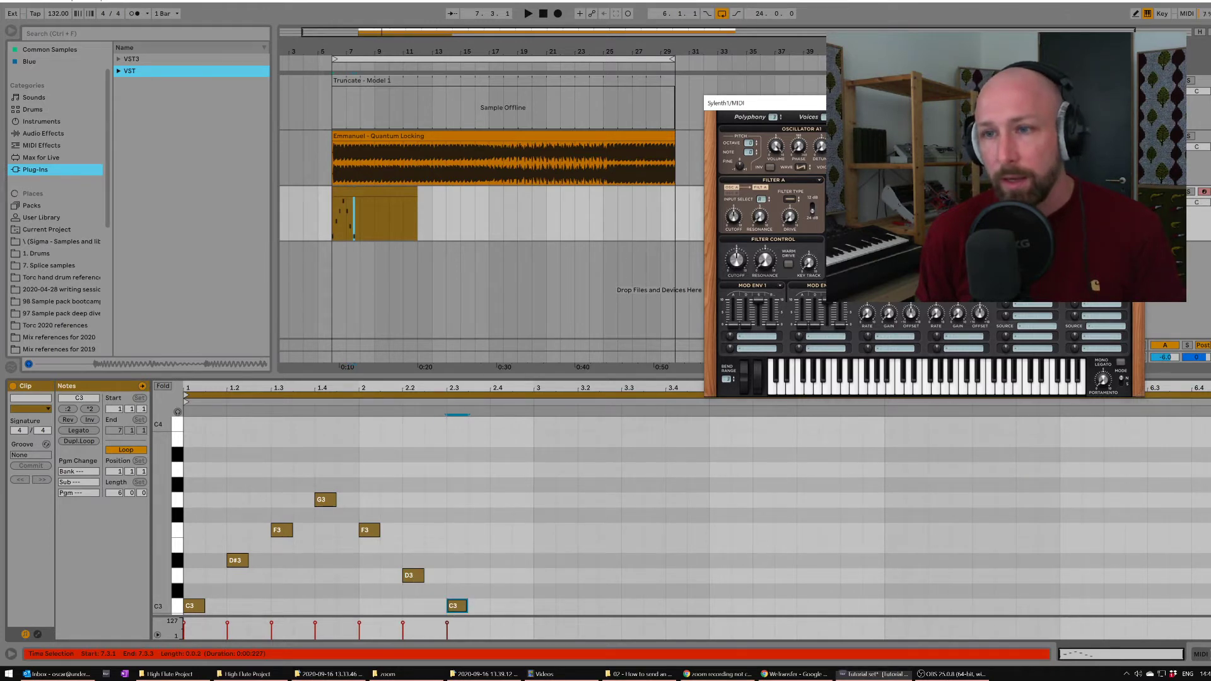
Step: Load the LD Dist Guitar Lead preset in Sylenth1 and play the melody from bar 6
left_click(927, 196)
left_click(1010, 343)
key("space")
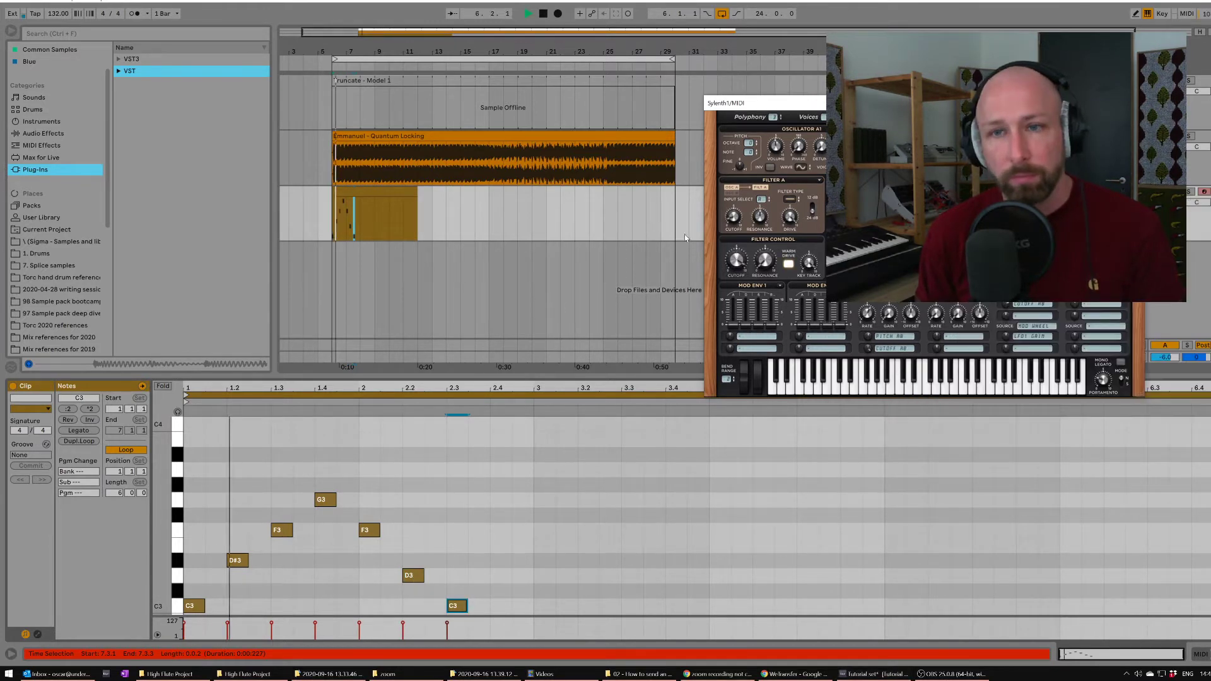
left_click_drag(946, 103, 801, 73)
key("space")
key("space")
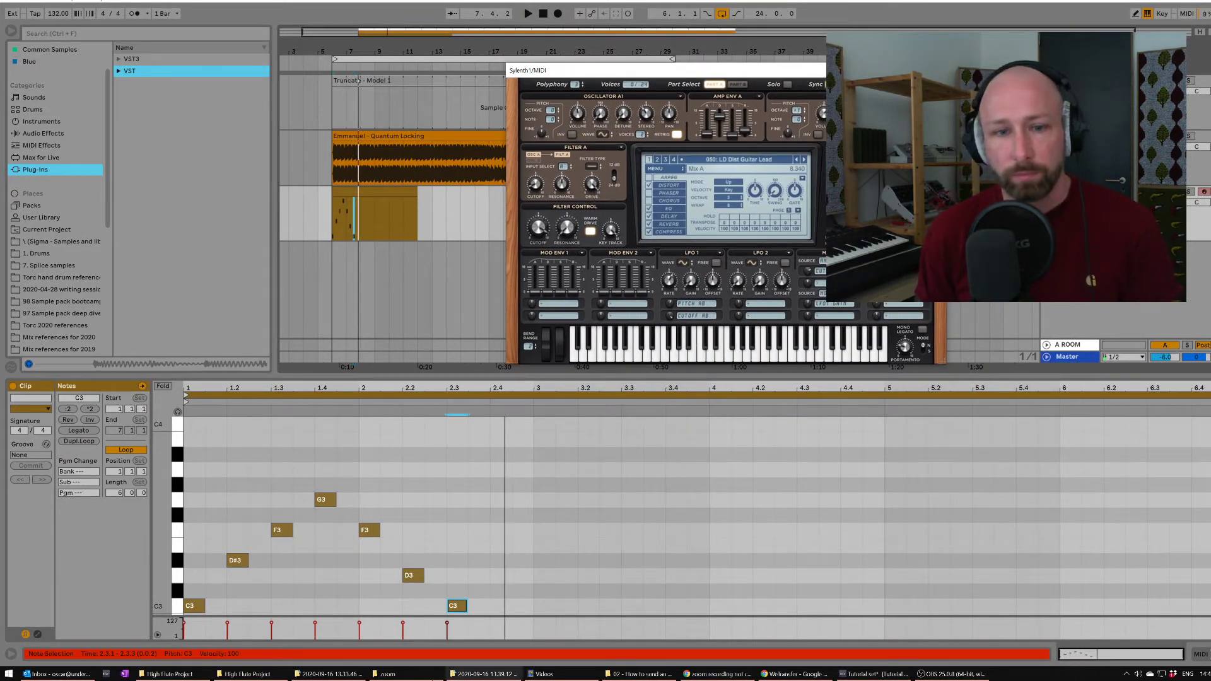
Step: Raise the melody's D3 note at beat 2.2 to D#3 and close the Sylenth1 window
left_click_drag(413, 572, 413, 560)
left_click(511, 546)
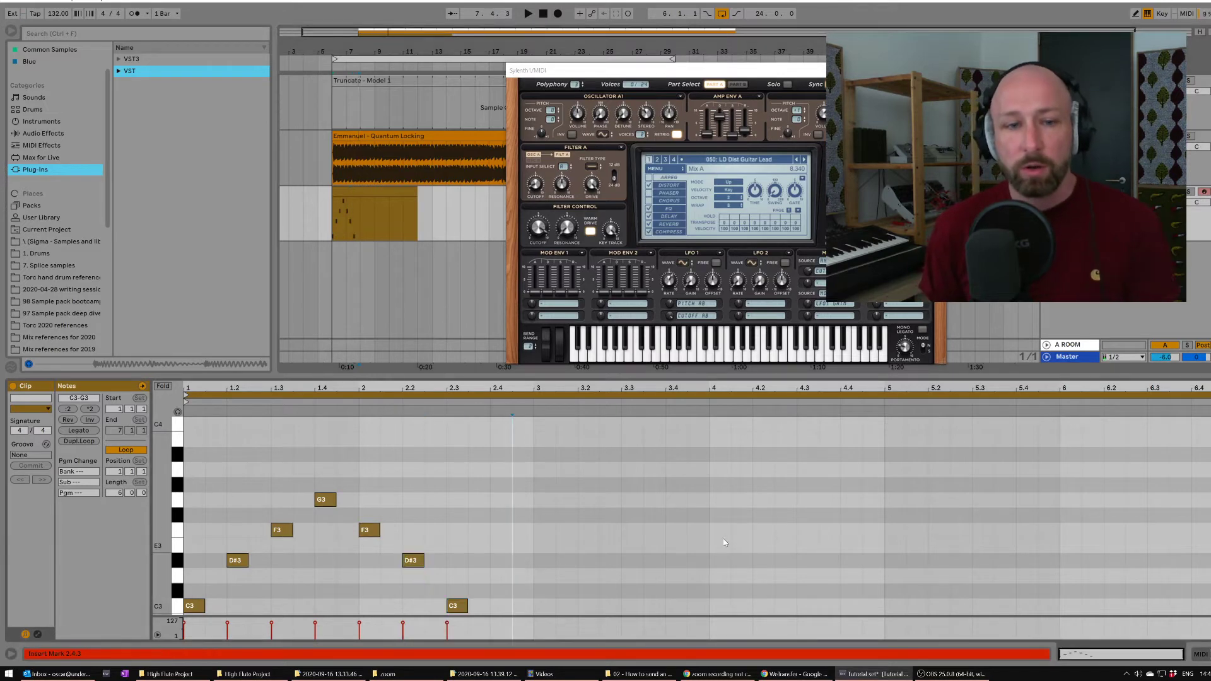
left_click_drag(758, 79, 533, 87)
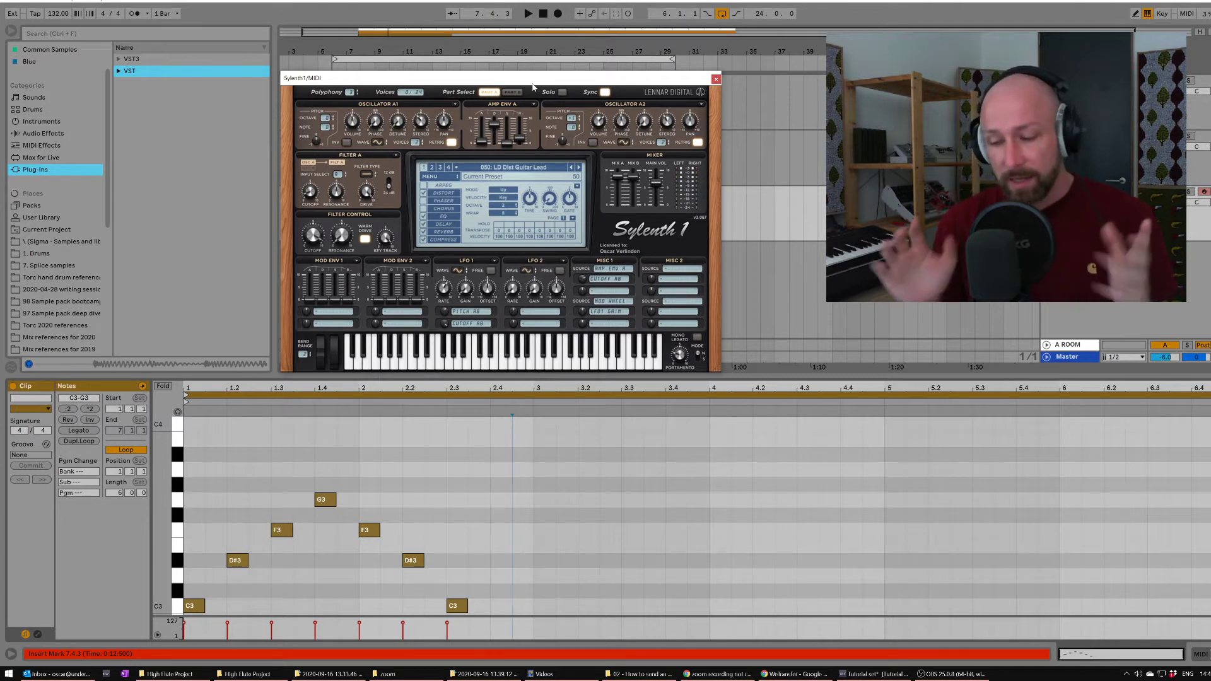
left_click_drag(549, 86, 570, 90)
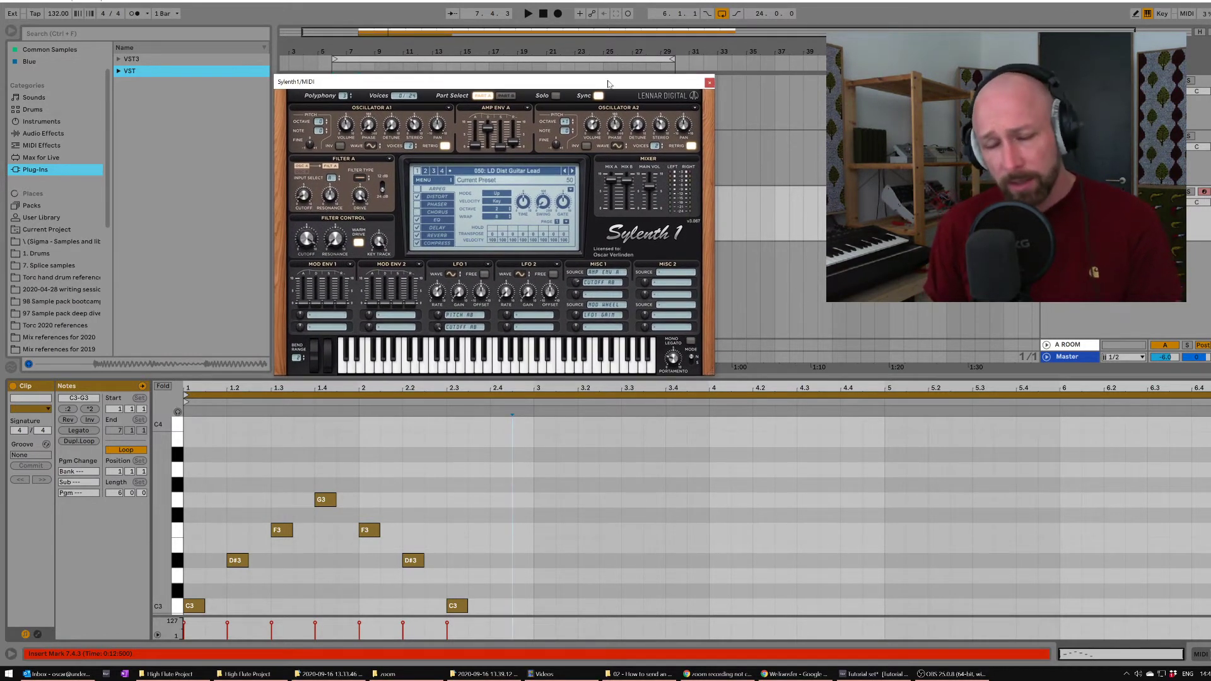
left_click_drag(601, 85, 613, 248)
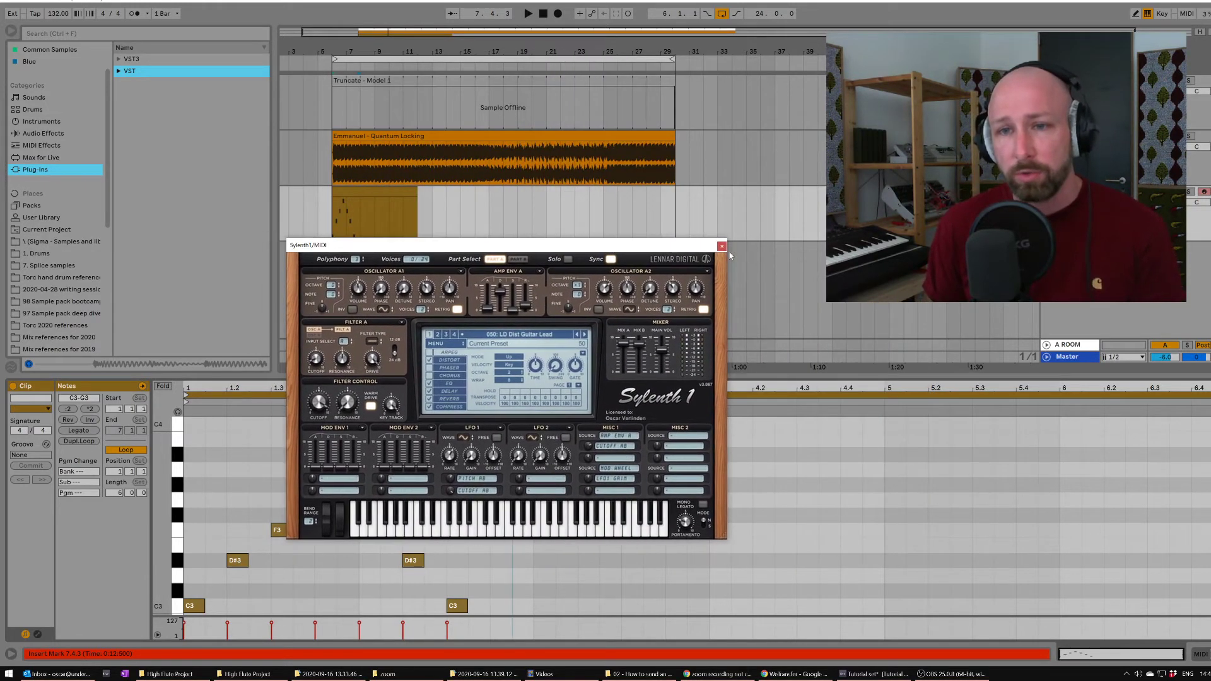
left_click(721, 245)
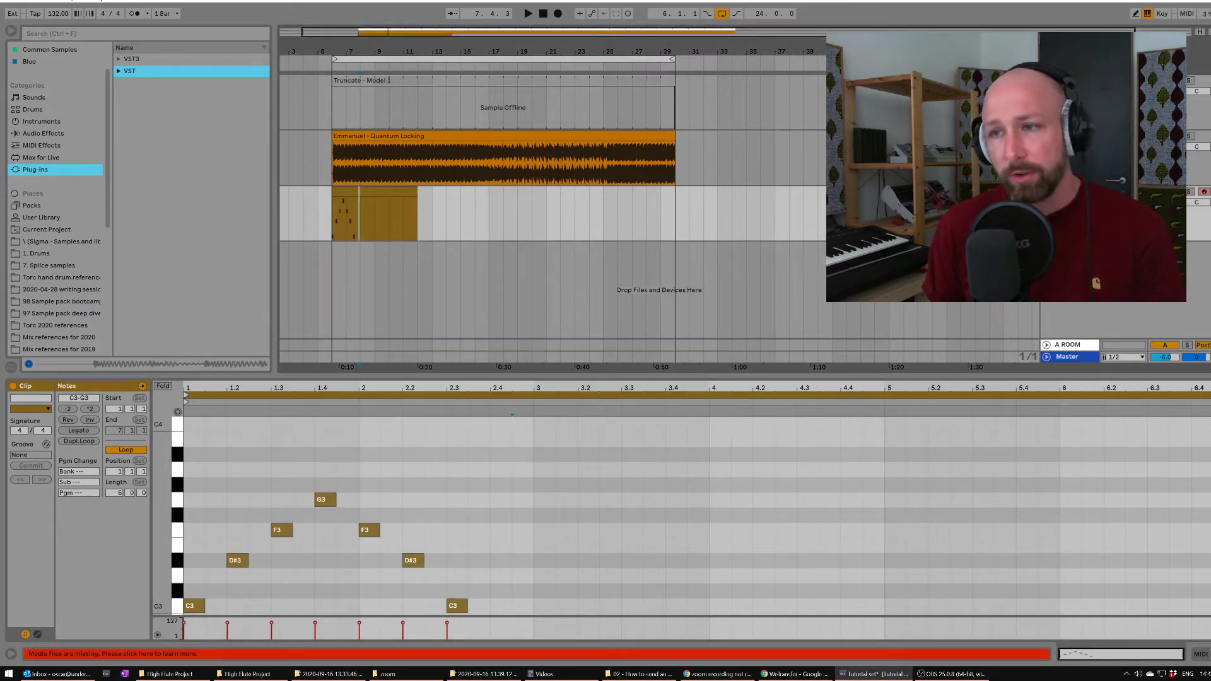
Step: Freeze the Sylenth1 MIDI track, check its locked clip and show the track's device chain
right_click(1072, 201)
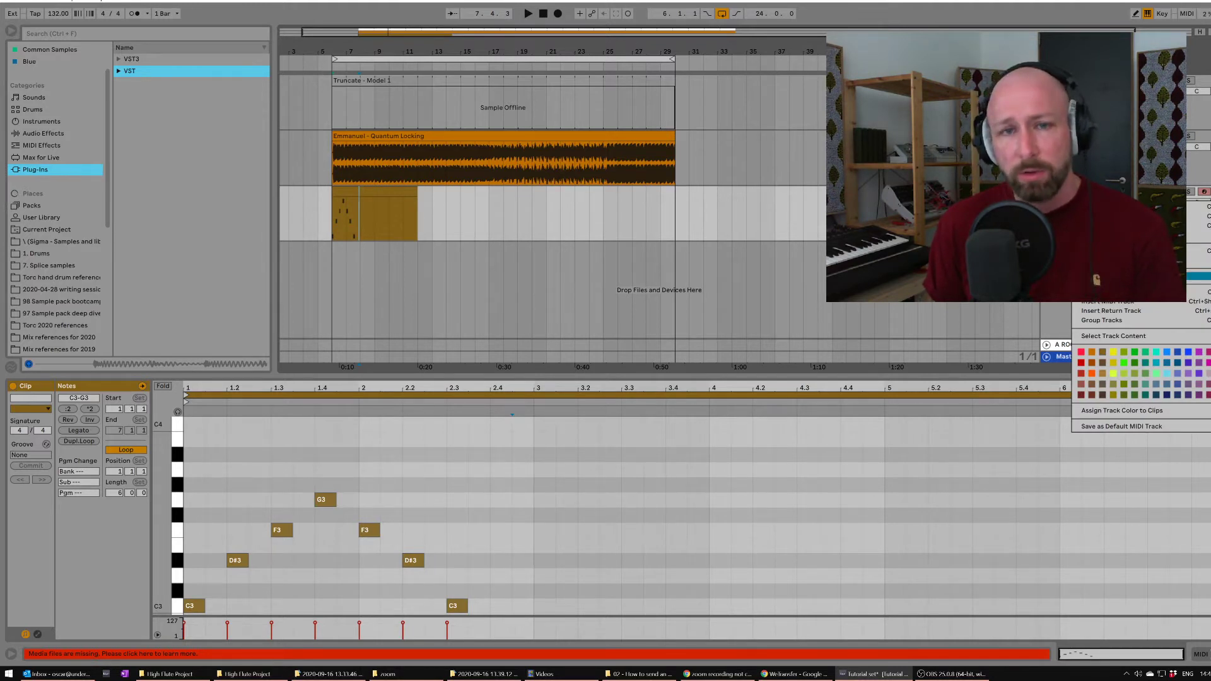
left_click(1198, 276)
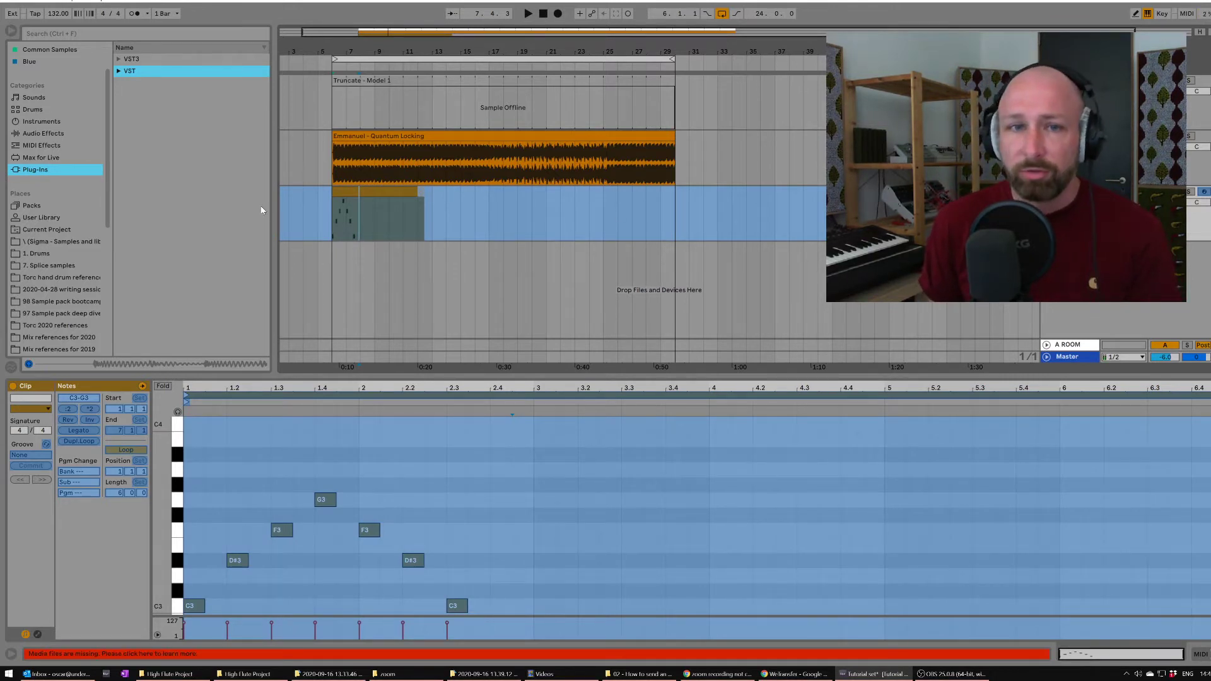
left_click_drag(300, 217, 765, 214)
left_click(763, 214)
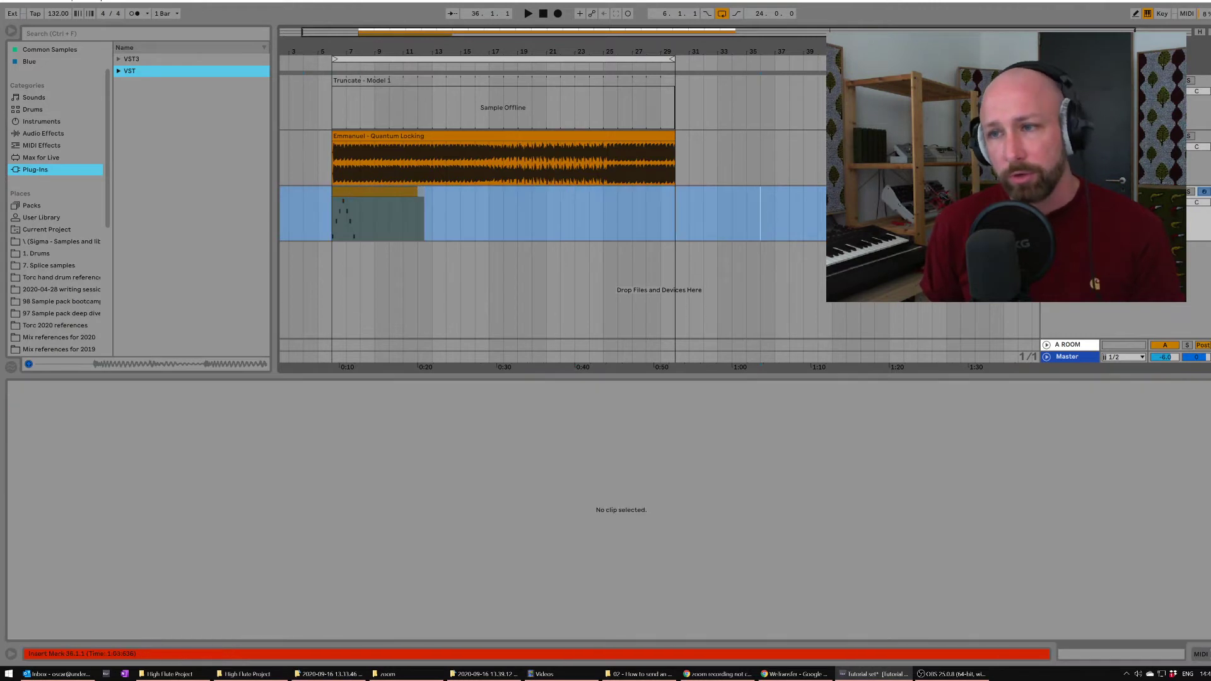
left_click(333, 218)
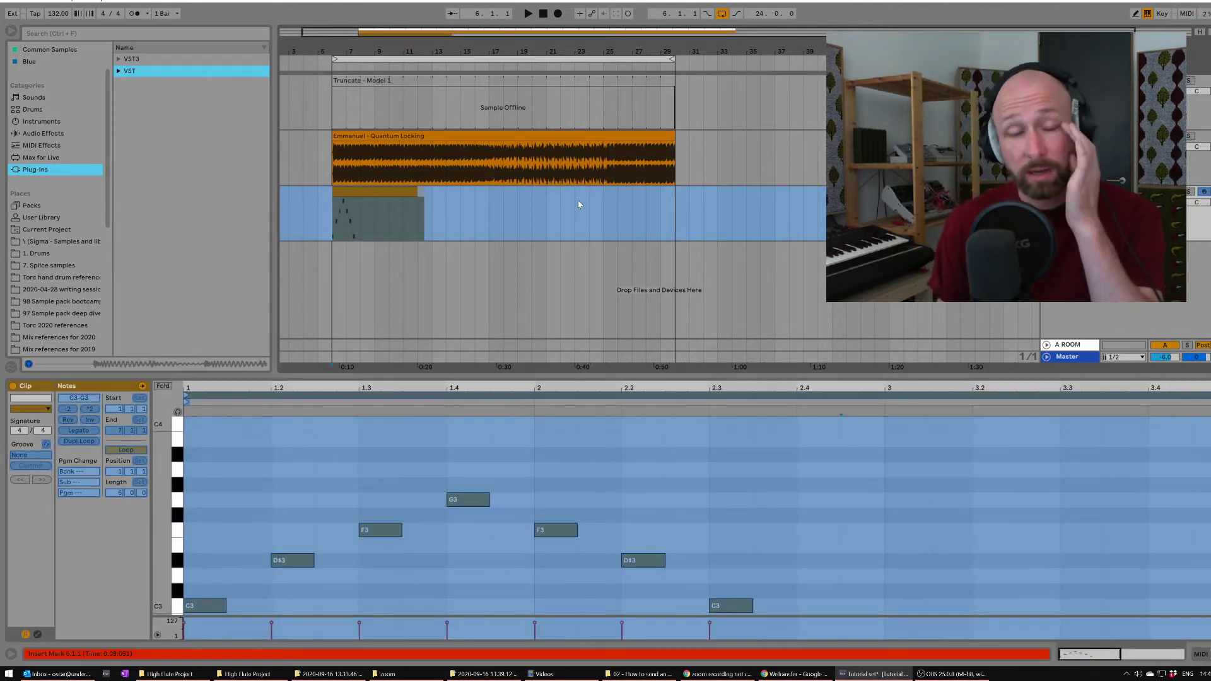
key("shift+Tab")
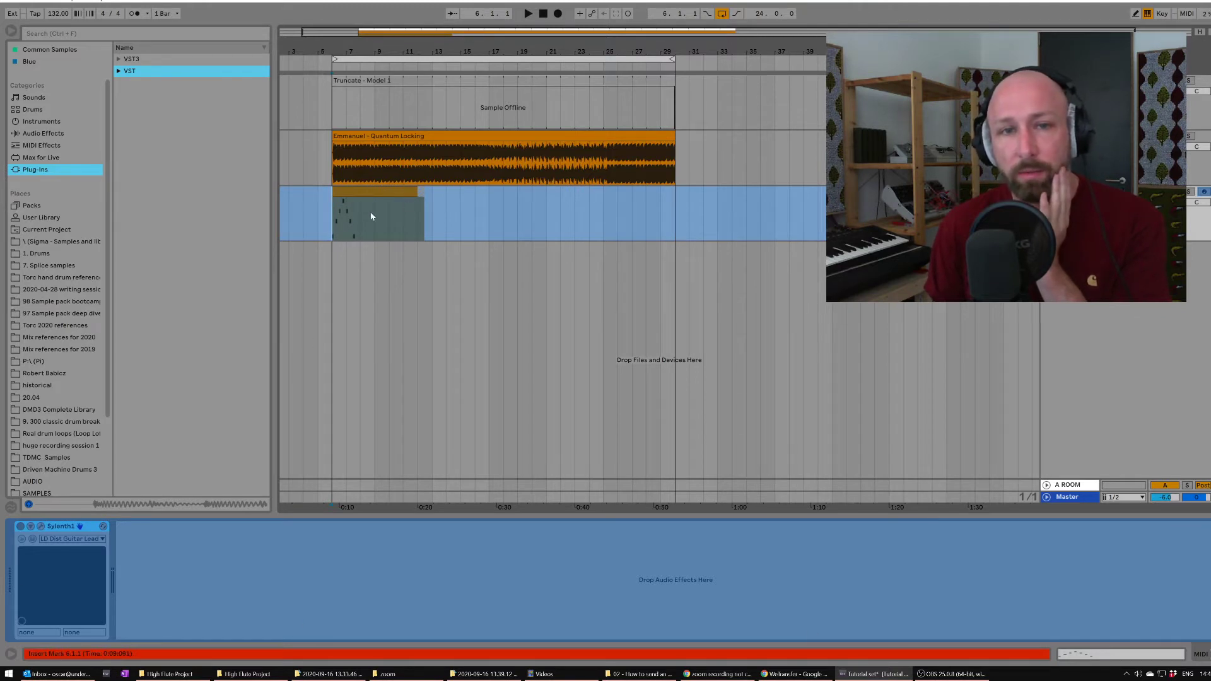
Step: Play back the frozen MIDI clip from bar 6 and stop playback
left_click(475, 216)
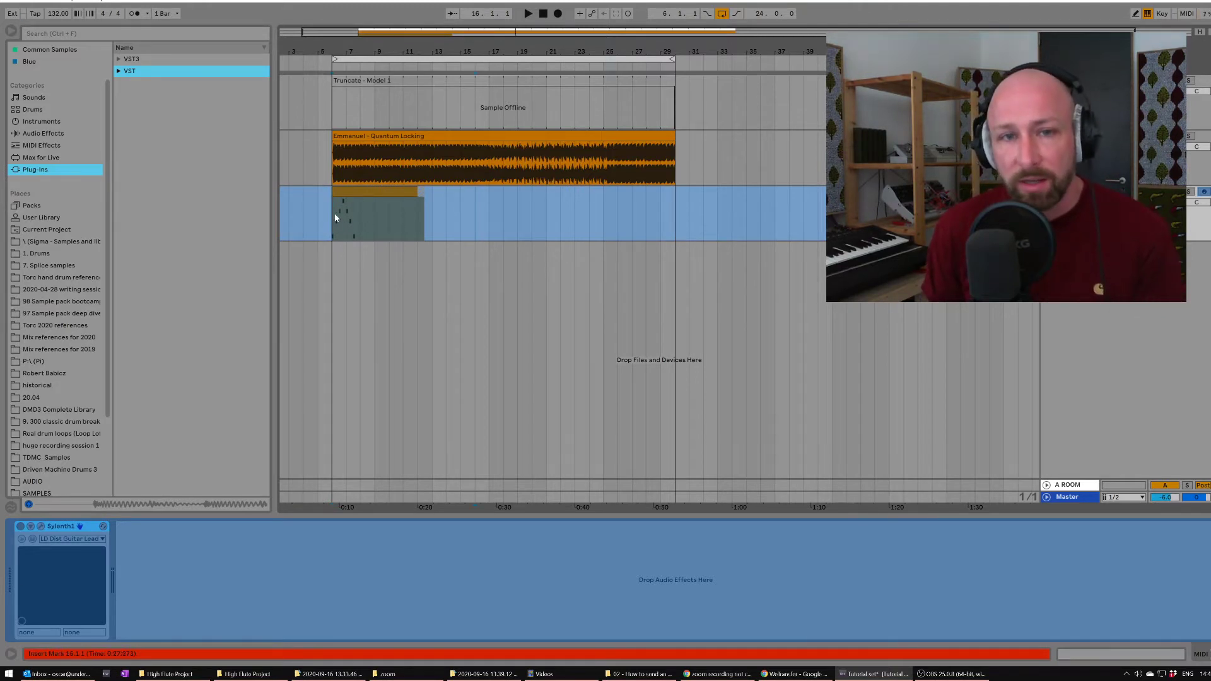
left_click(332, 232)
key("space")
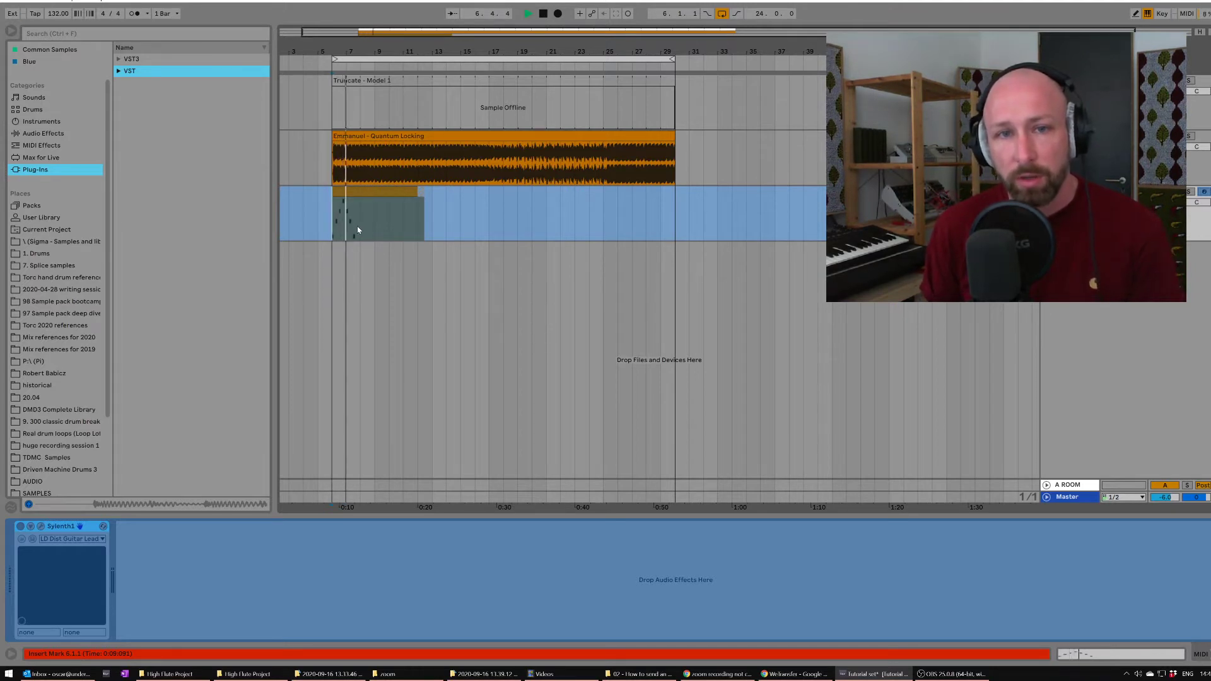
key("space")
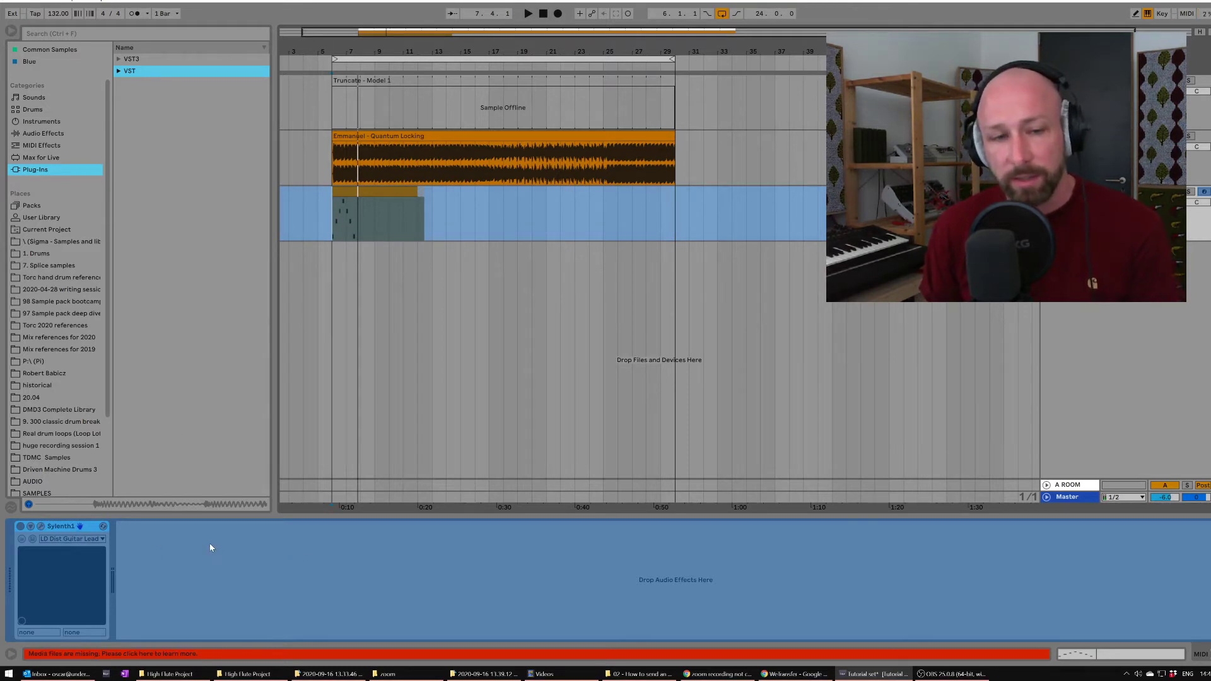
Step: Duplicate the frozen MIDI track and flatten the copy into audio
left_click_drag(333, 217, 351, 219)
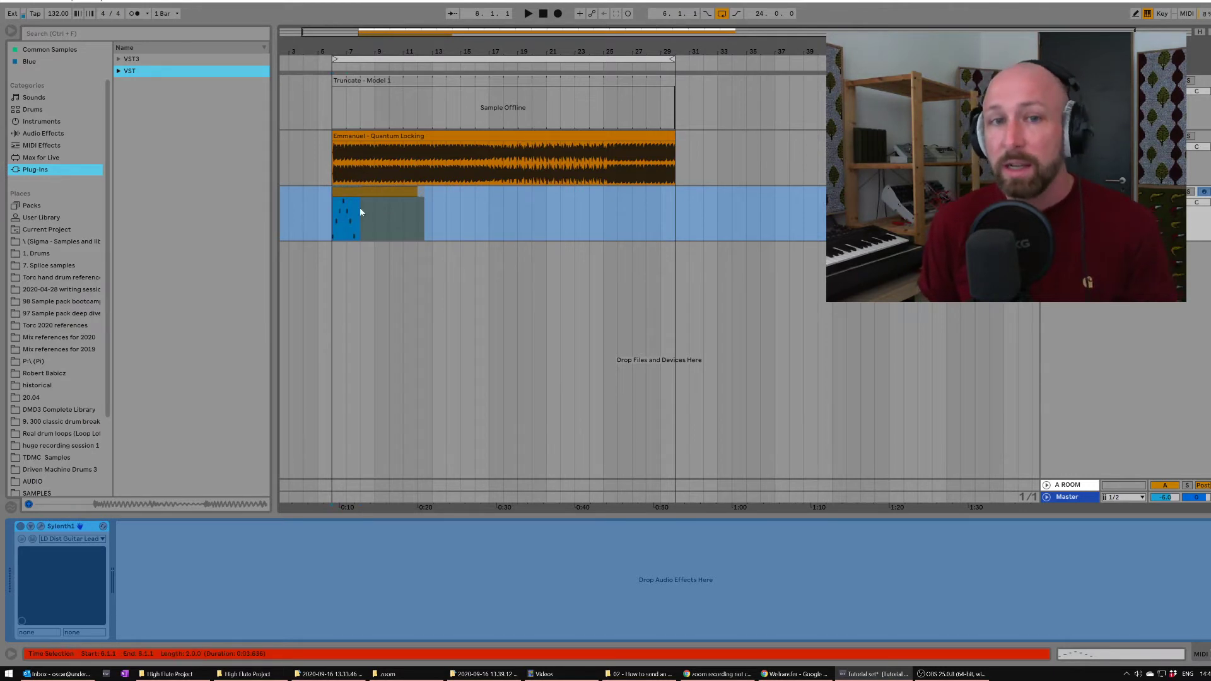
left_click(329, 211)
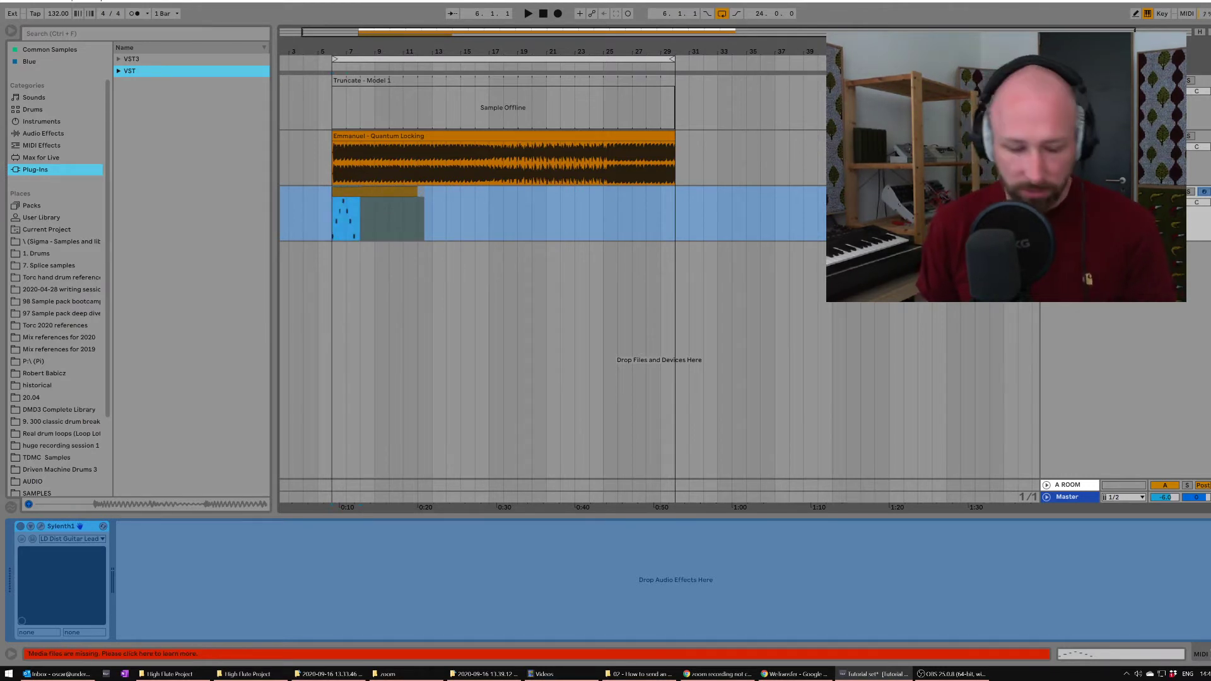
key("ctrl+d")
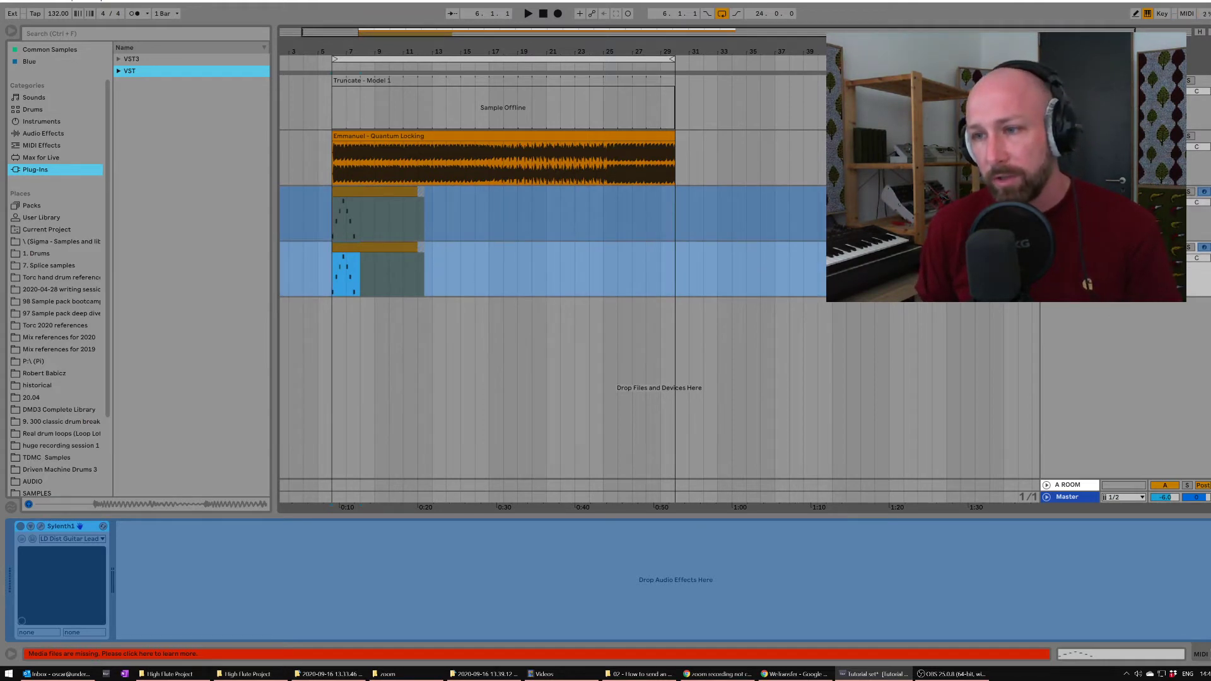
right_click(1110, 293)
left_click(1141, 349)
Step: Compare the flattened audio clip with the frozen MIDI clip, then undo the flattening and the track duplication
left_click(339, 272)
left_click(376, 270)
left_click_drag(333, 213, 406, 213)
left_click(407, 213)
left_click_drag(330, 218, 370, 213)
left_click(417, 270)
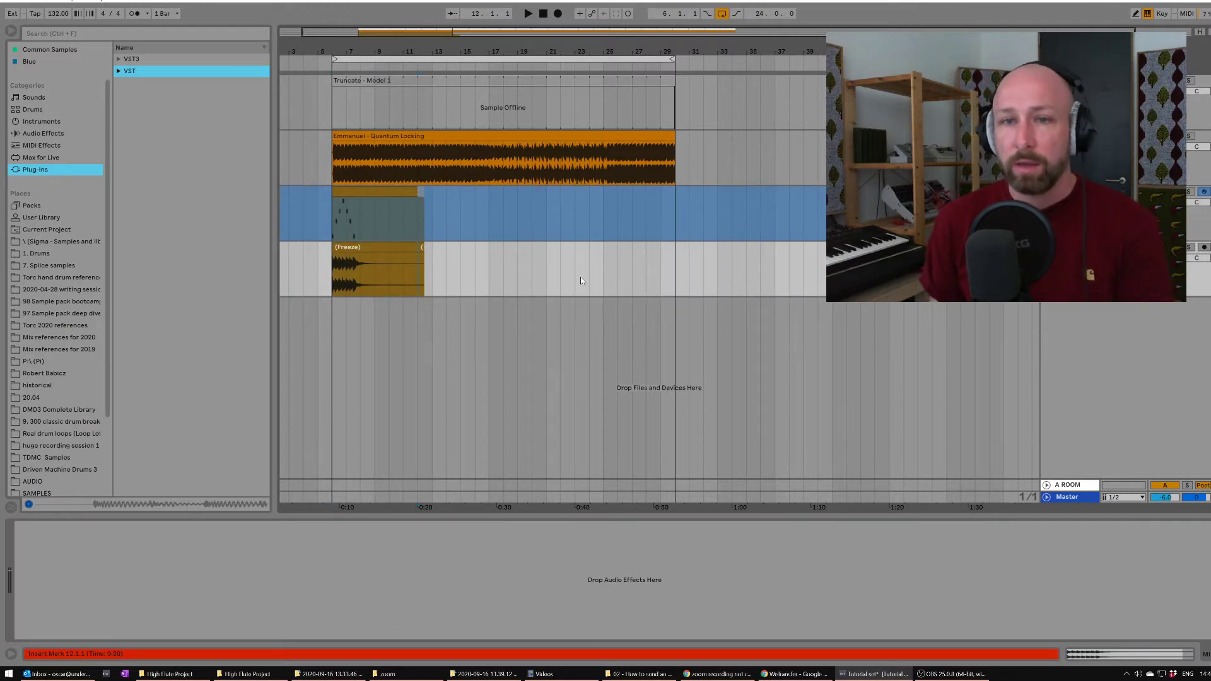
key("ctrl+z")
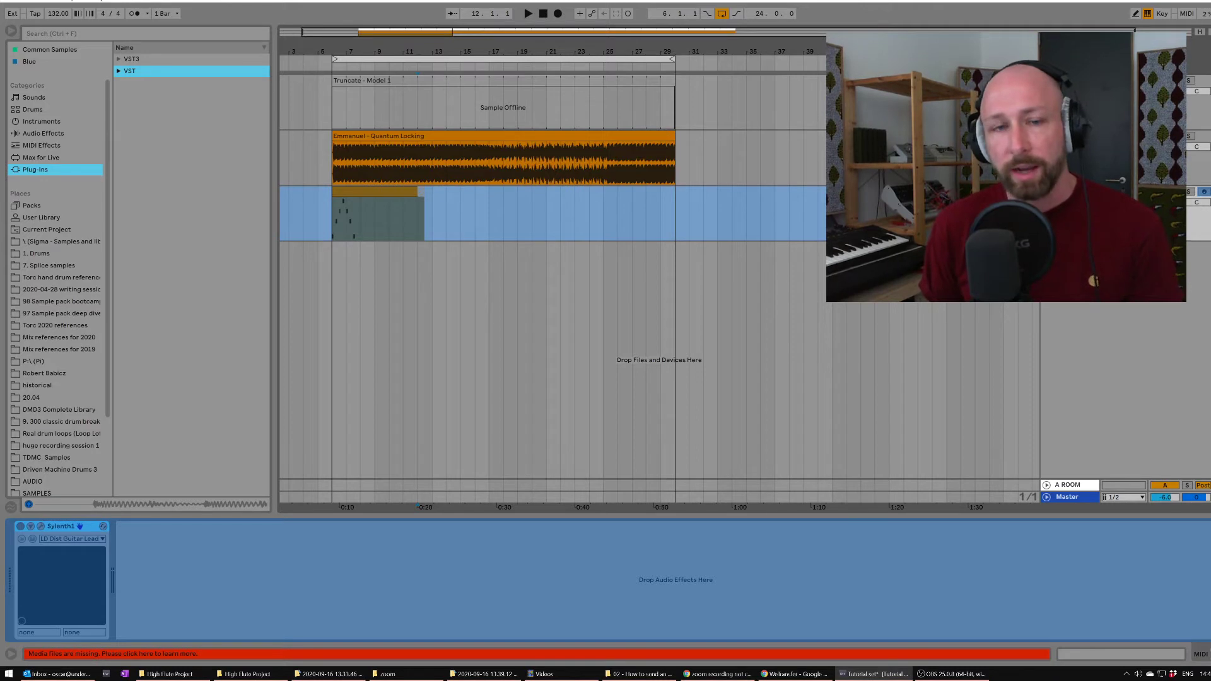
Step: Collect all and save the Live Set, copying files from elsewhere, other Projects, the User Library and Factory Packs
left_click(2, 7)
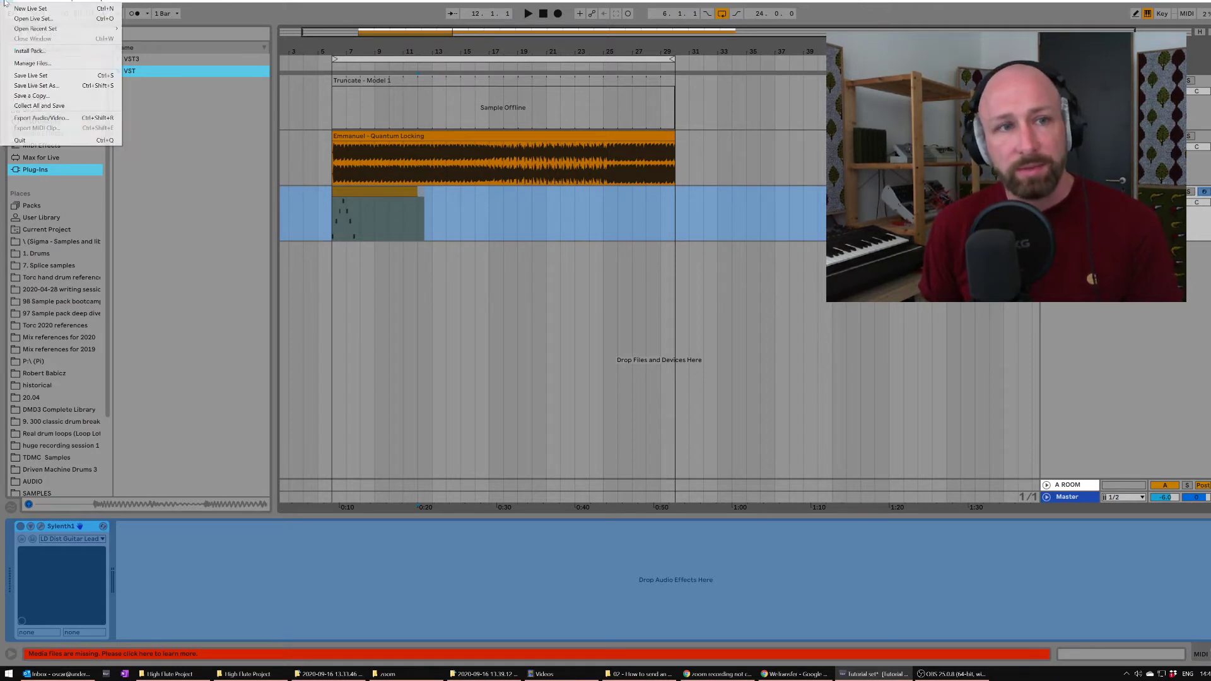
left_click(39, 105)
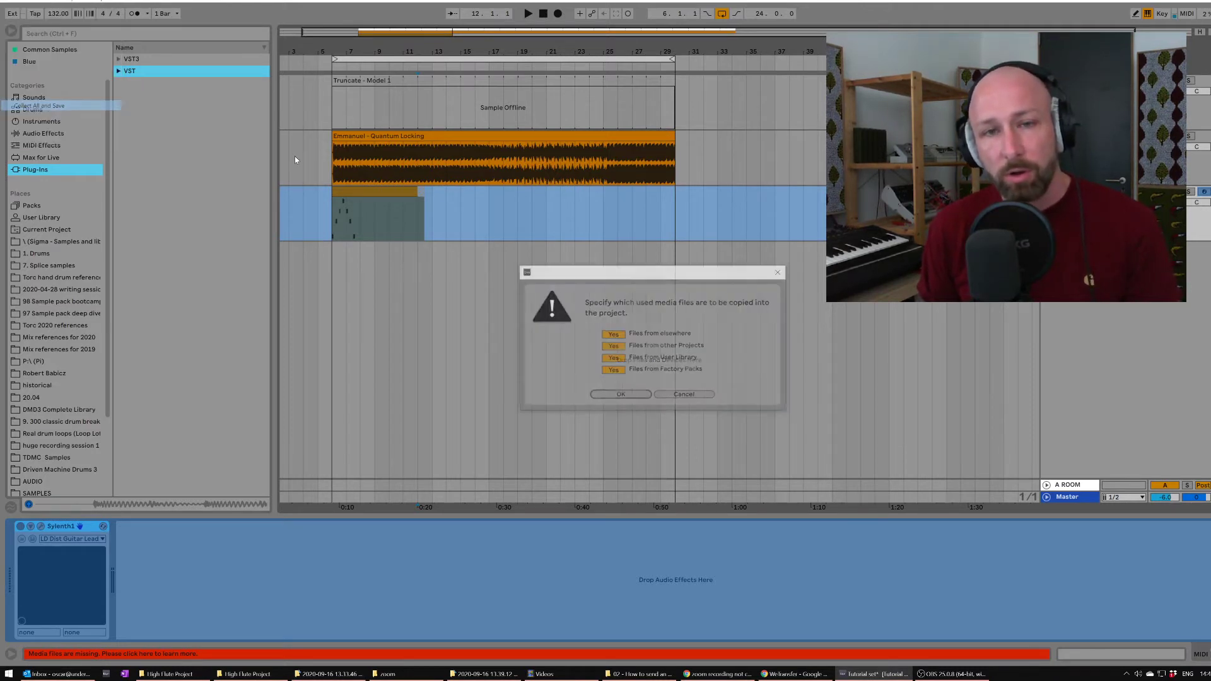
left_click(633, 398)
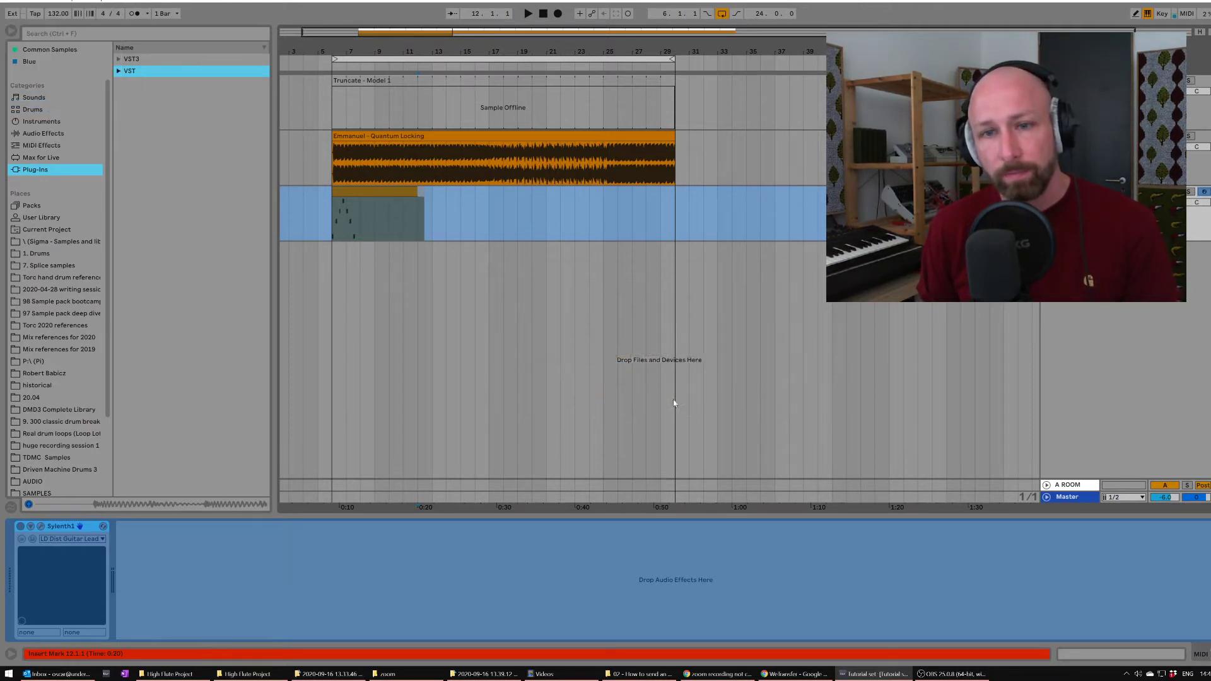
Step: Switch to File Explorer and locate the frozen track's WAV file in the Tutorial set Project folder under Samples, Processed, Freeze
left_click(637, 673)
left_click(785, 308)
double_click(785, 308)
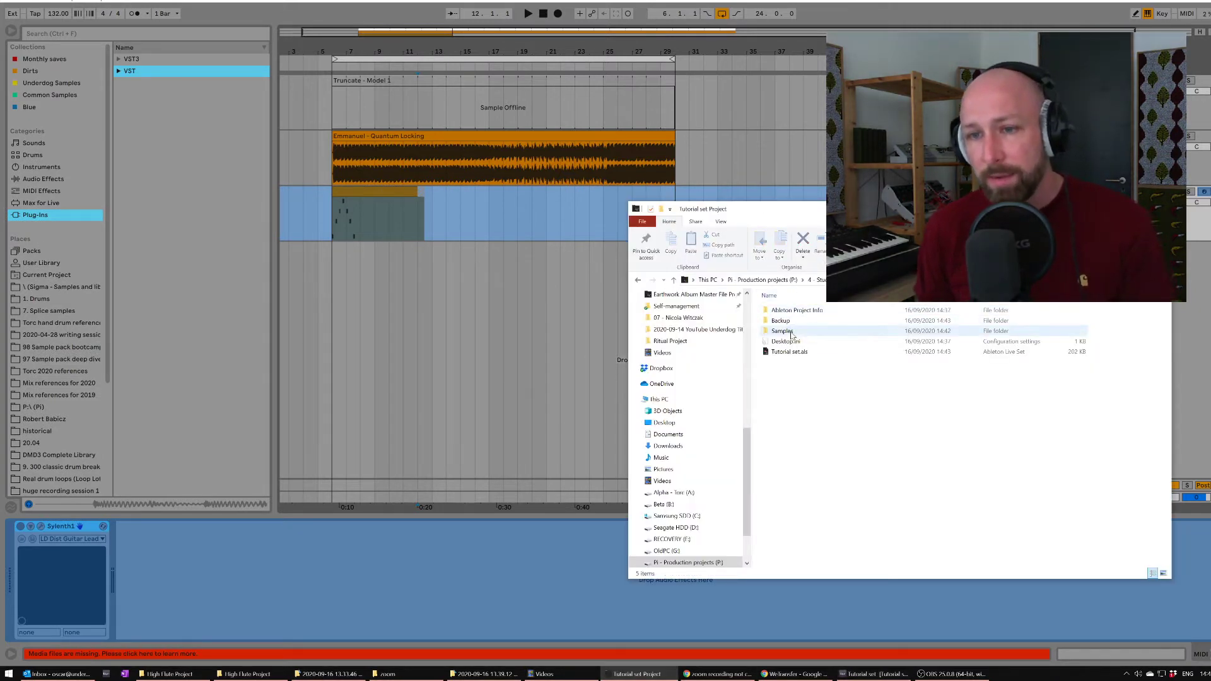
double_click(788, 332)
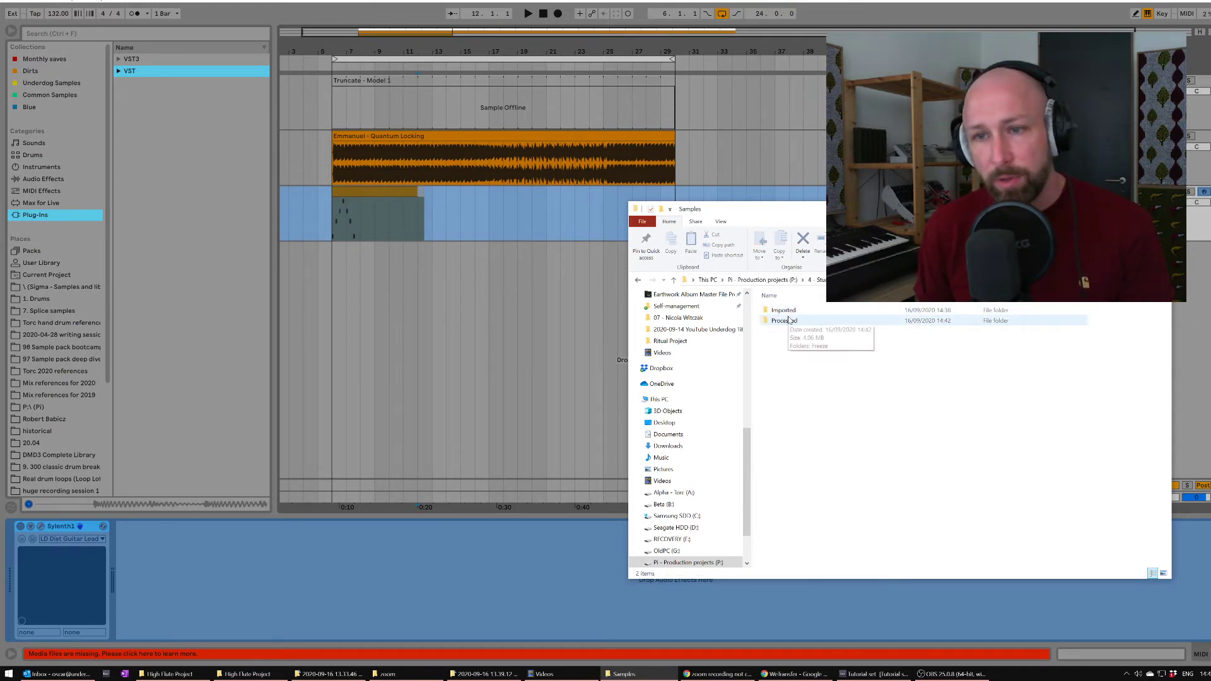
double_click(788, 320)
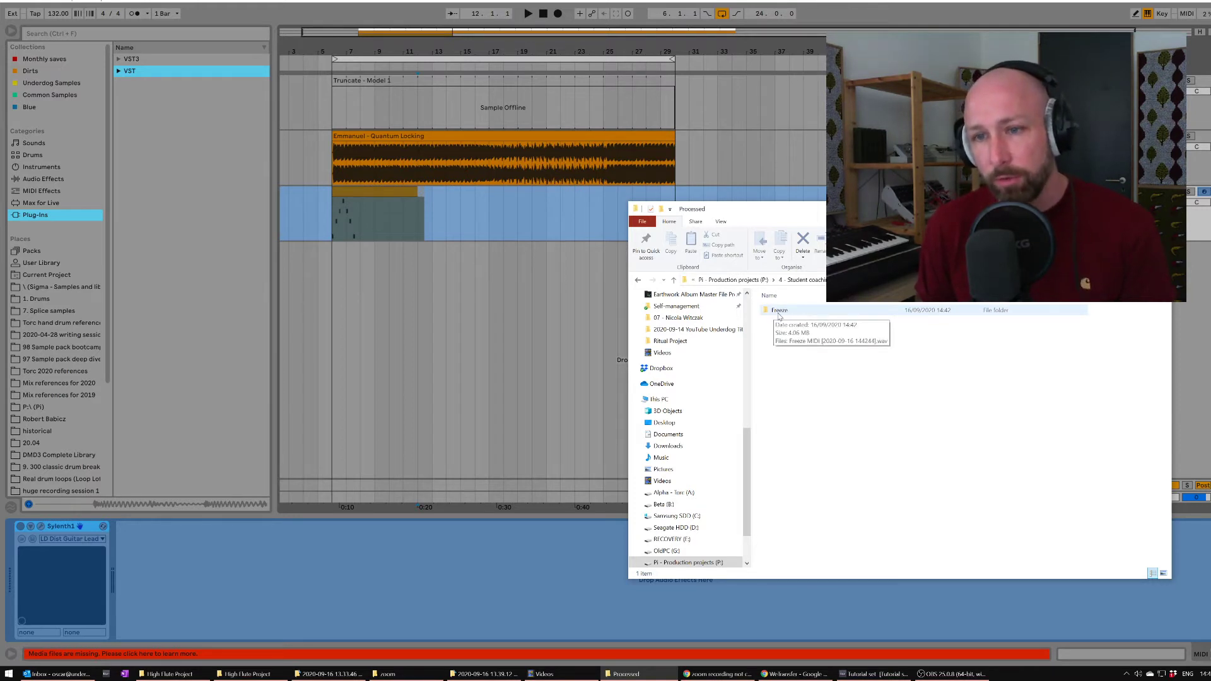
double_click(779, 310)
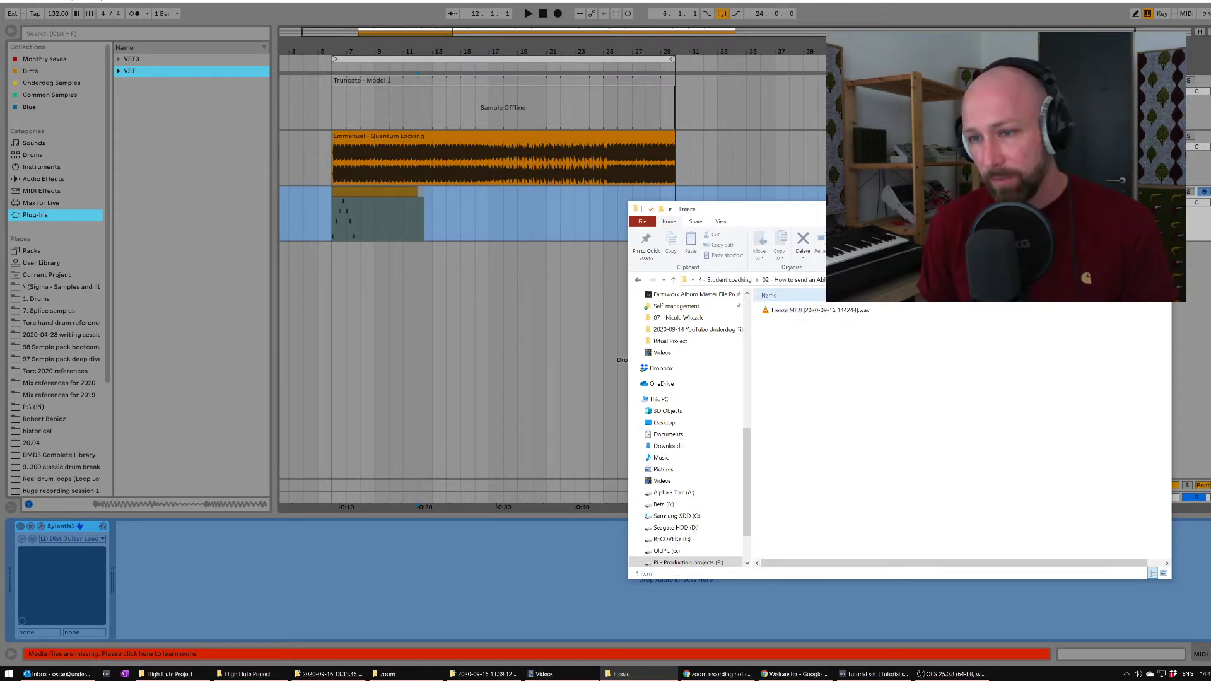
left_click(818, 312)
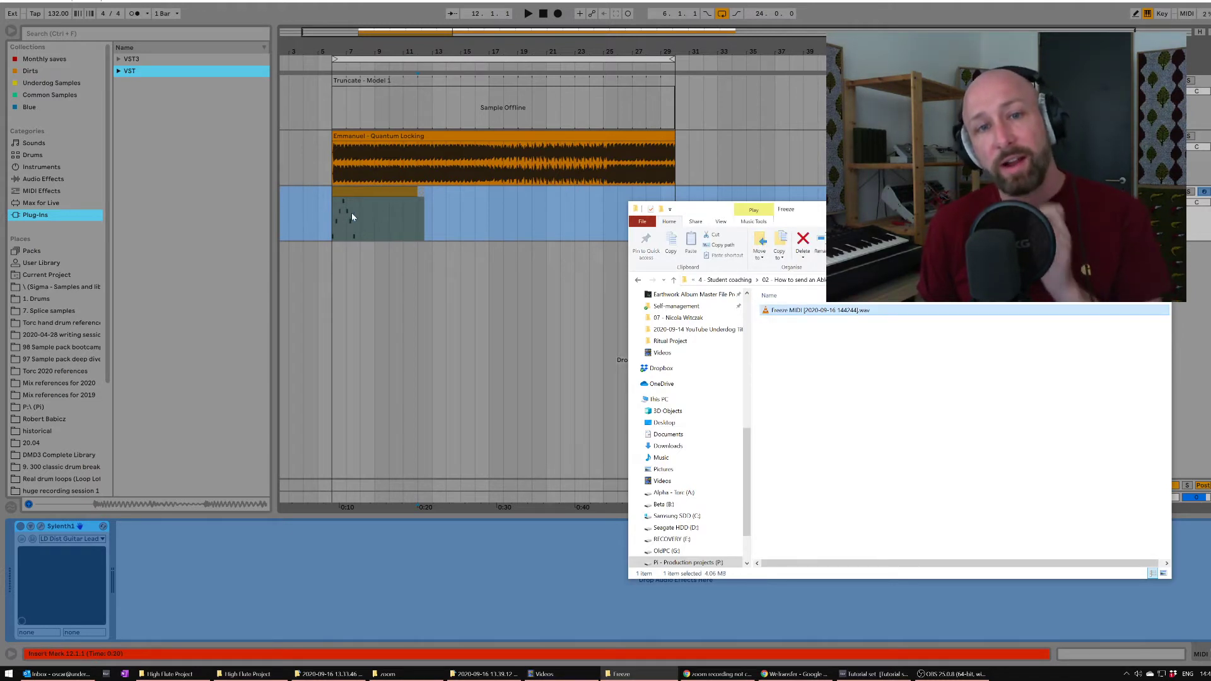
Step: Switch back to Ableton Live and place the insert marker at bar 19 on the frozen track
mouse_move(322, 214)
left_mouse_down()
mouse_move(477, 215)
mouse_move(448, 229)
mouse_move(332, 225)
left_mouse_up()
left_click(520, 215)
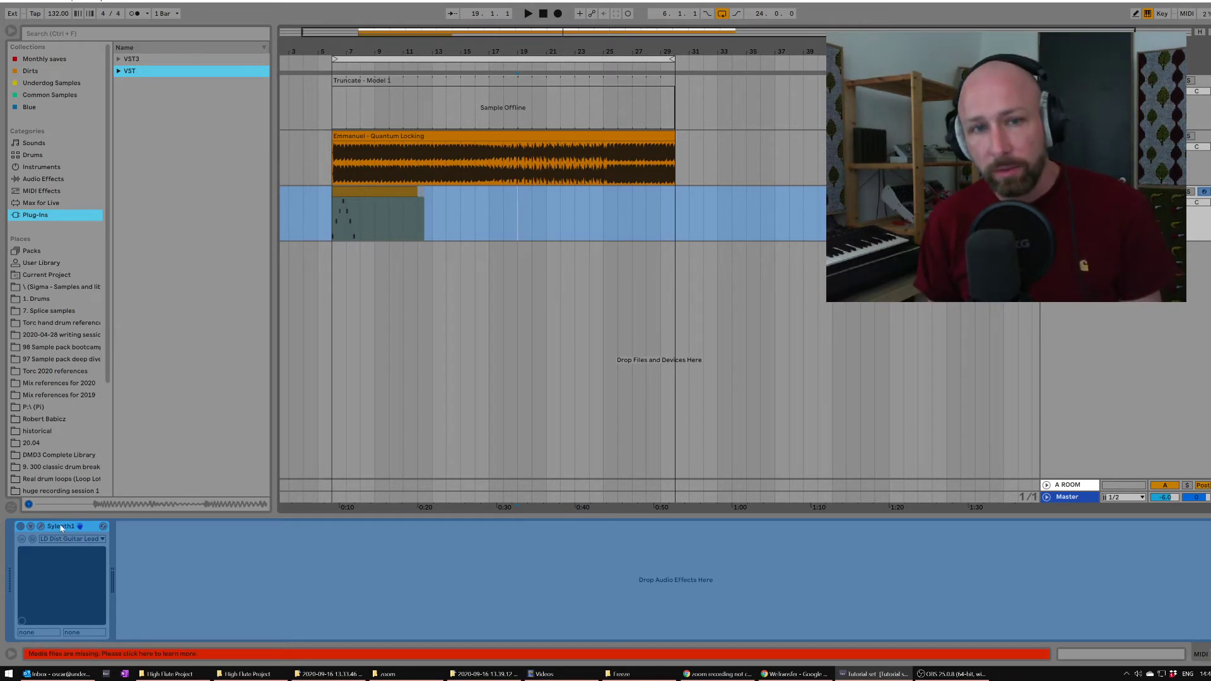
Step: Flatten the frozen MIDI track into audio
right_click(1075, 201)
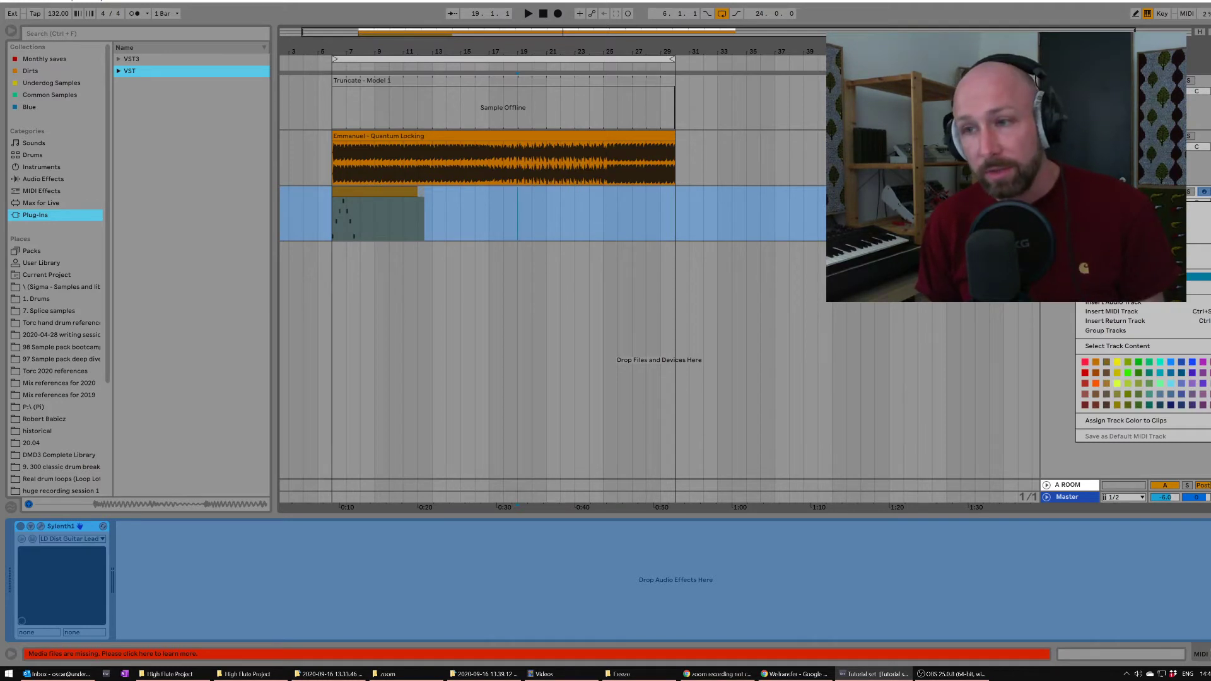
key("Escape")
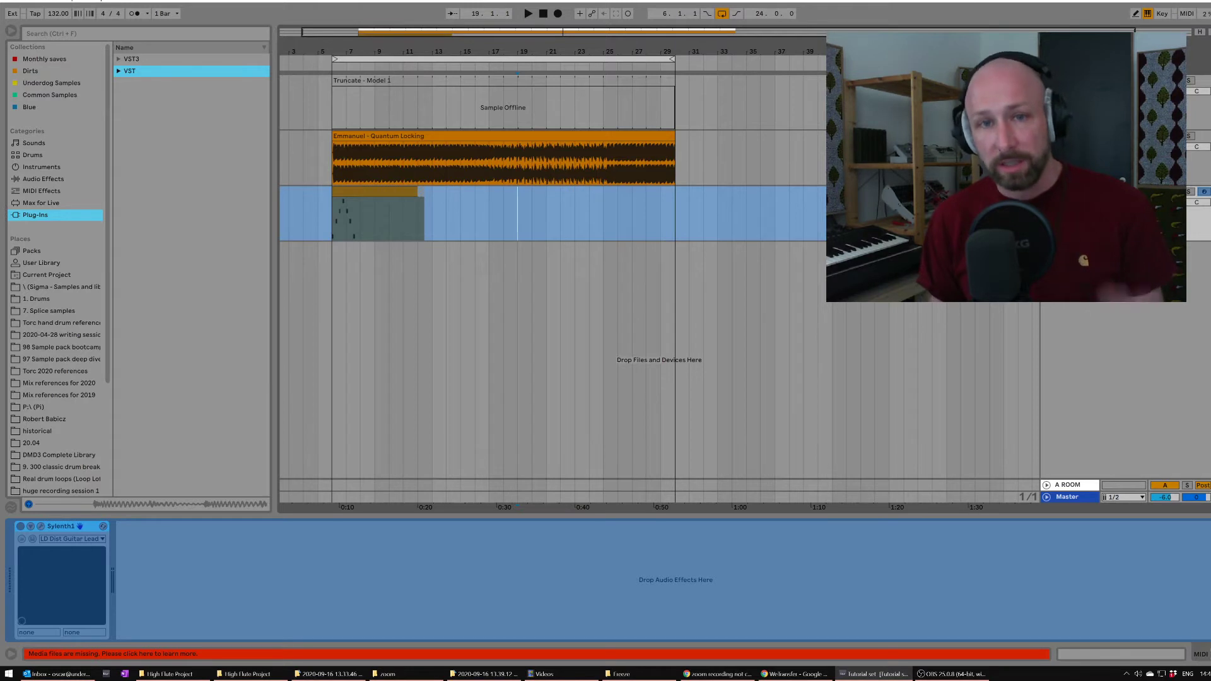
right_click(1076, 213)
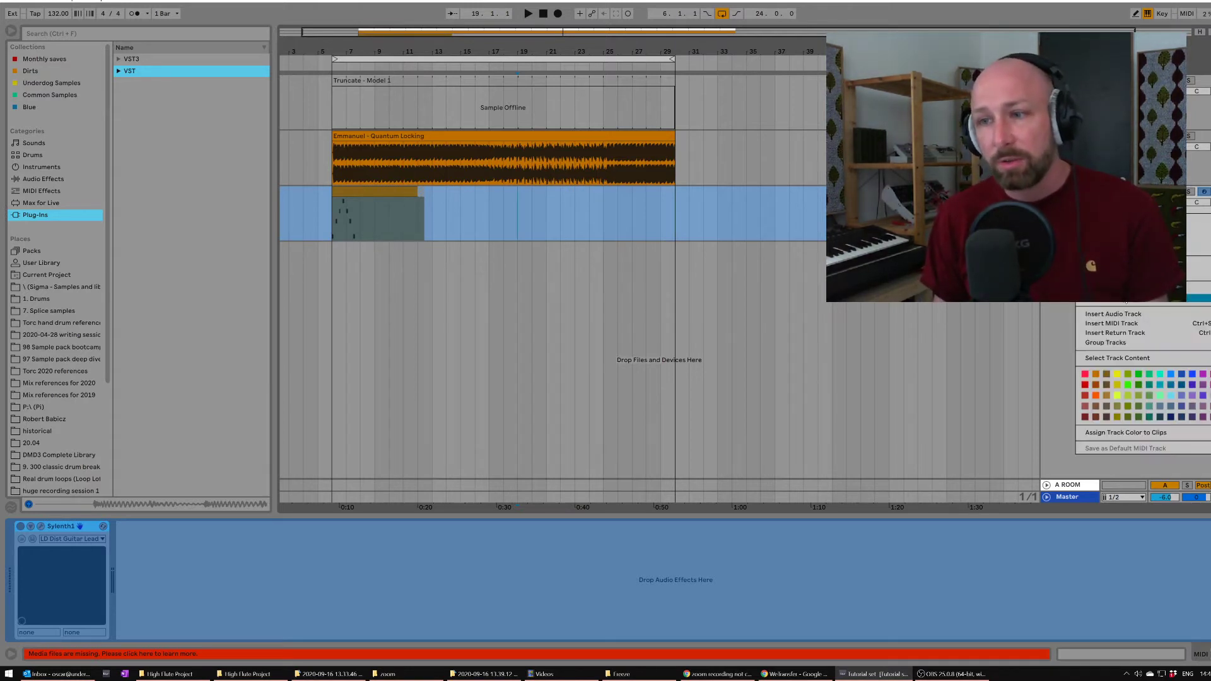
left_click(1123, 296)
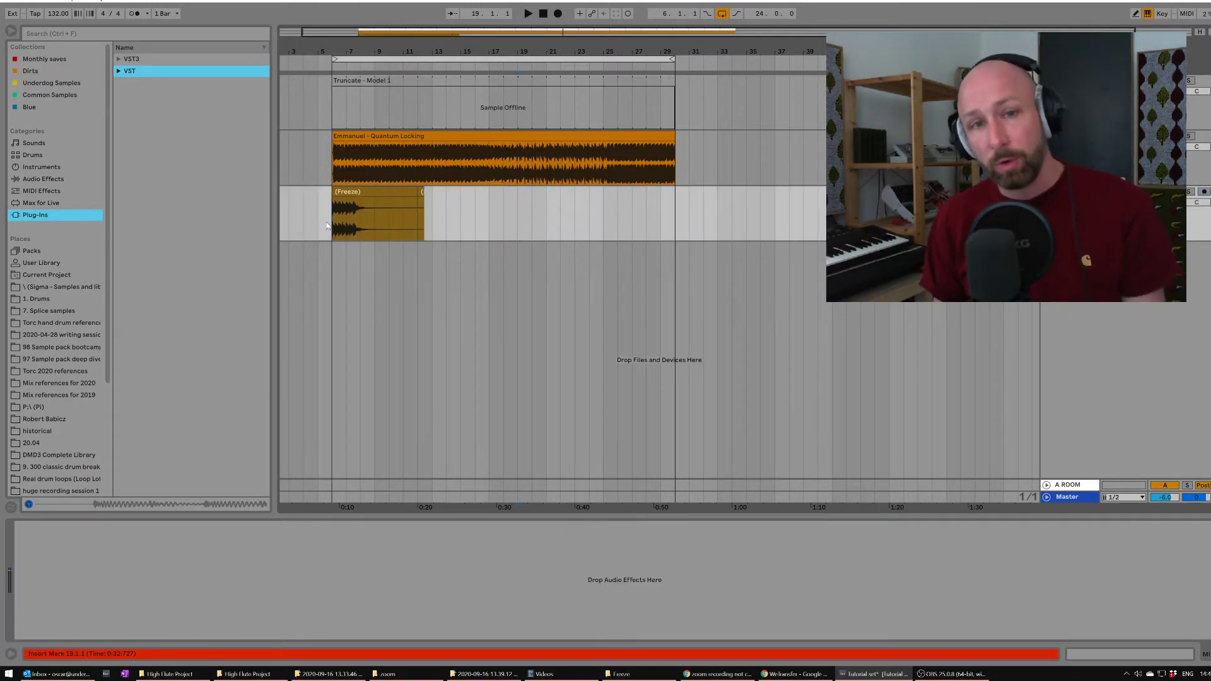
Step: Inspect the flattened clip and the short freeze tail clip at its end, and locate the Collect All and Save command
left_click(389, 218)
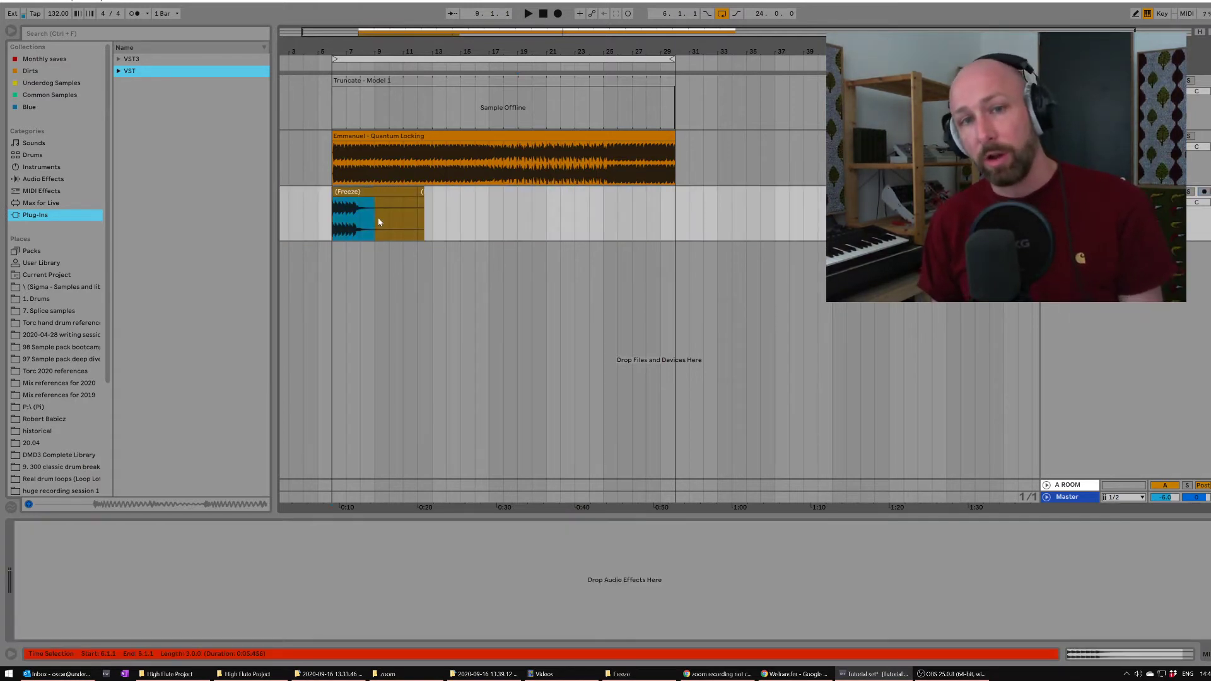
left_click(422, 191)
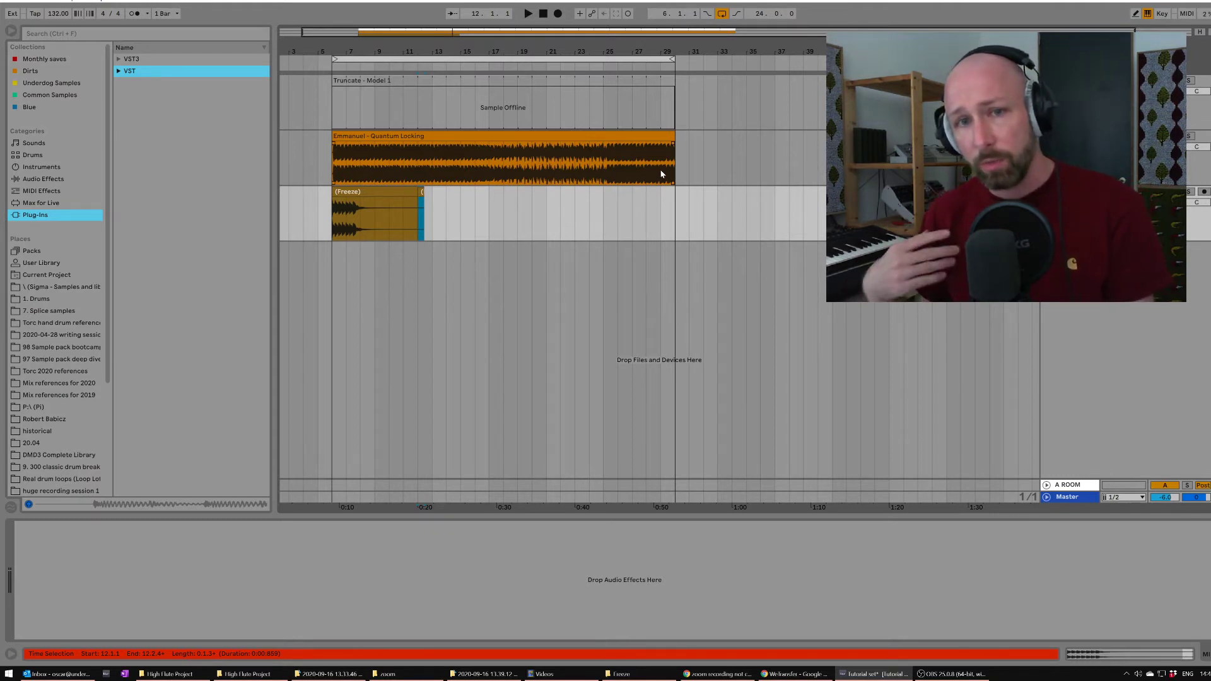
left_click(1070, 136)
left_click(1070, 191)
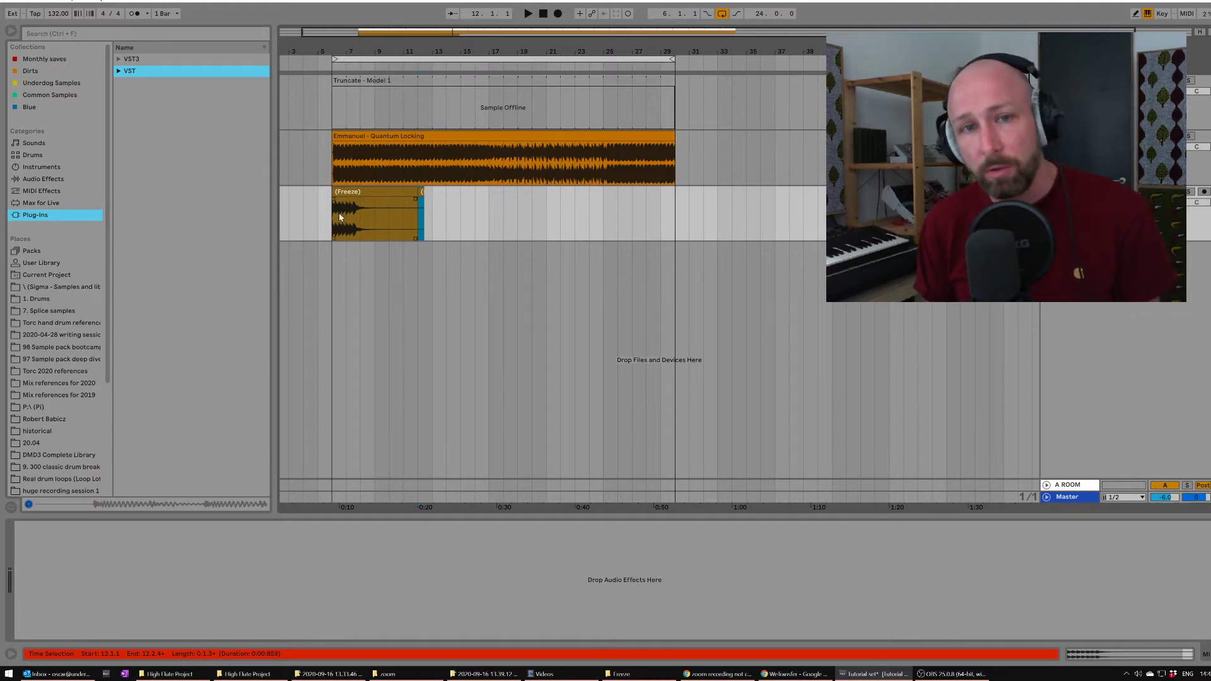
left_click(363, 214)
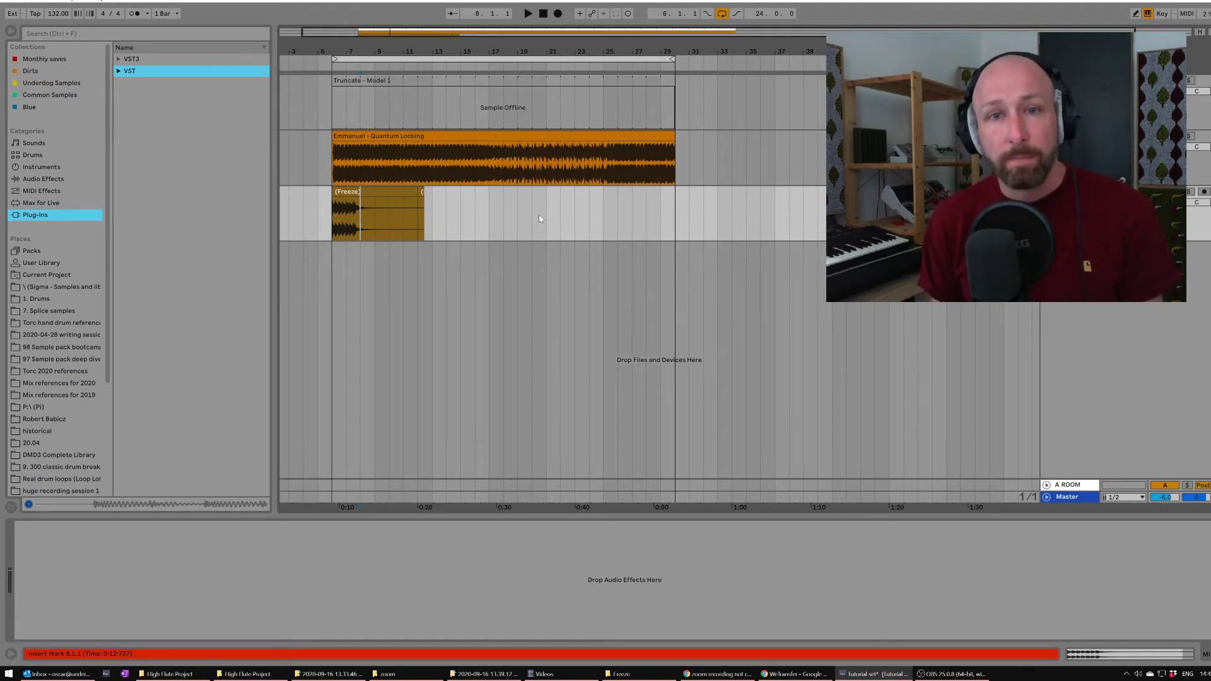
left_click(477, 215)
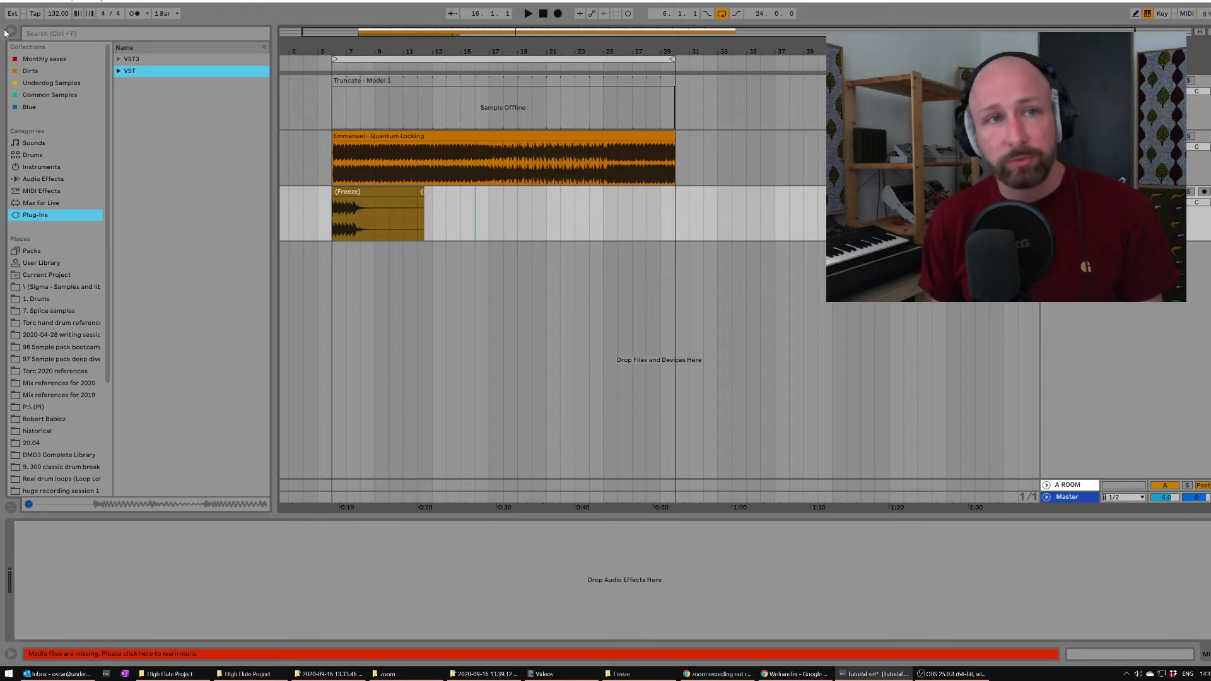
left_click(3, 2)
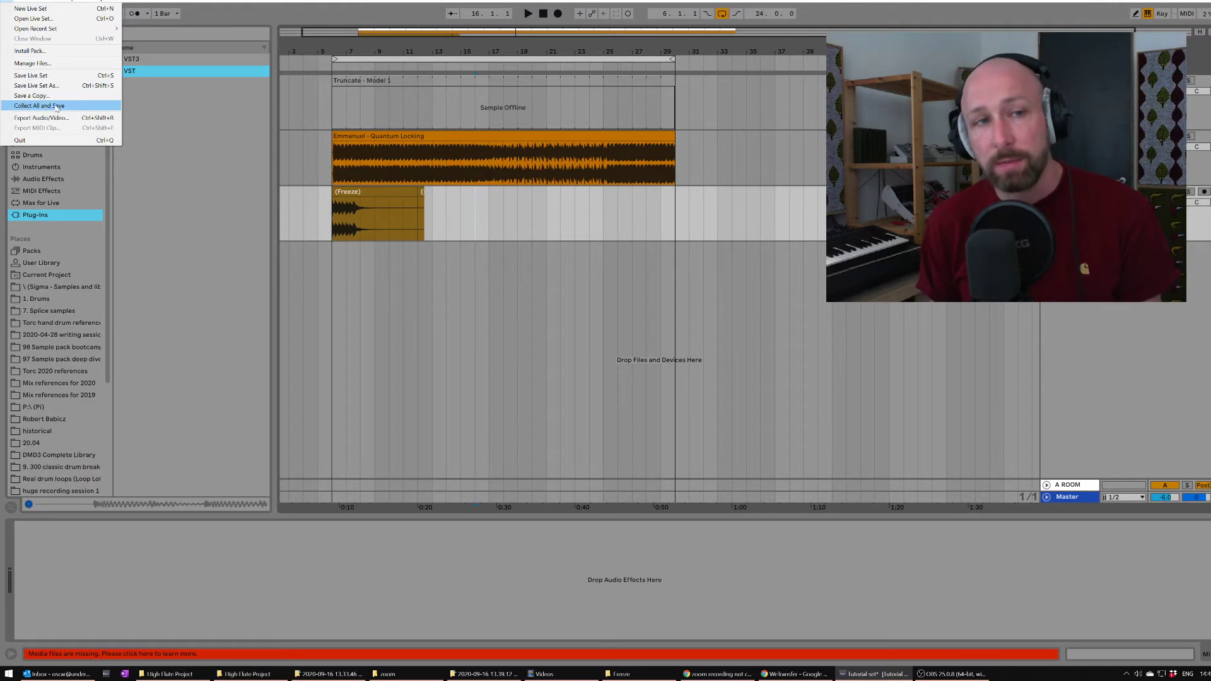
left_click(574, 221)
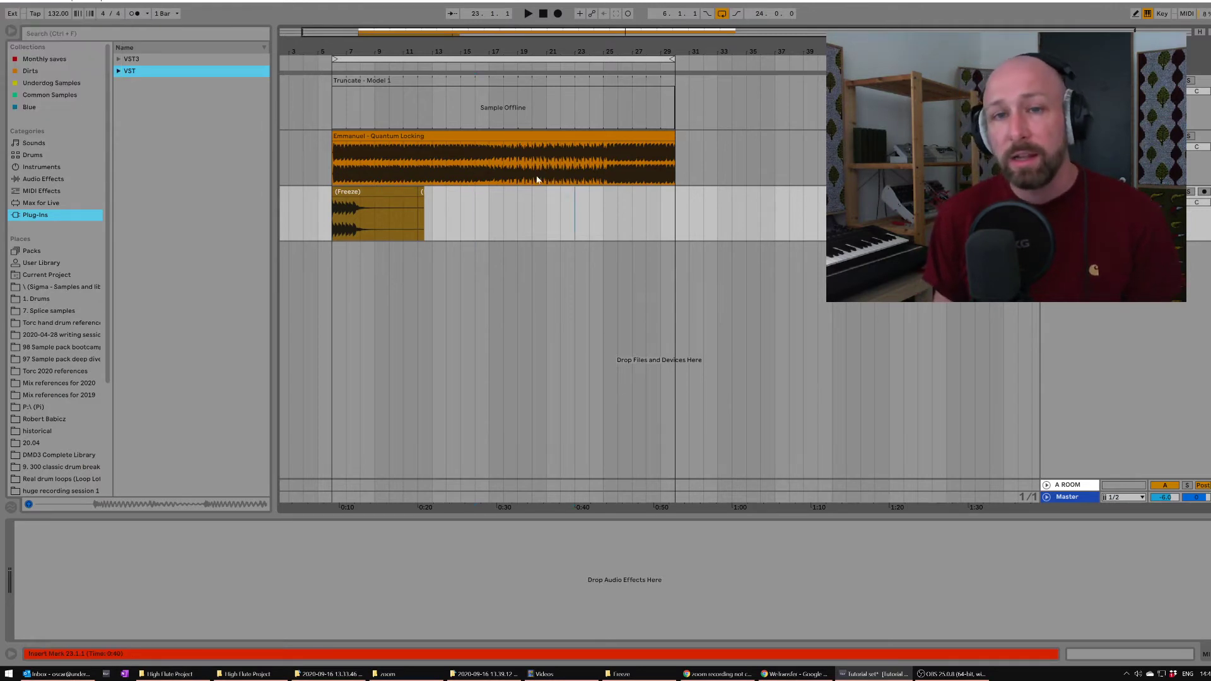
Step: Switch to File Explorer and go up to the Tutorial set Project folder to locate the Samples folder and Tutorial set.als
left_click(619, 674)
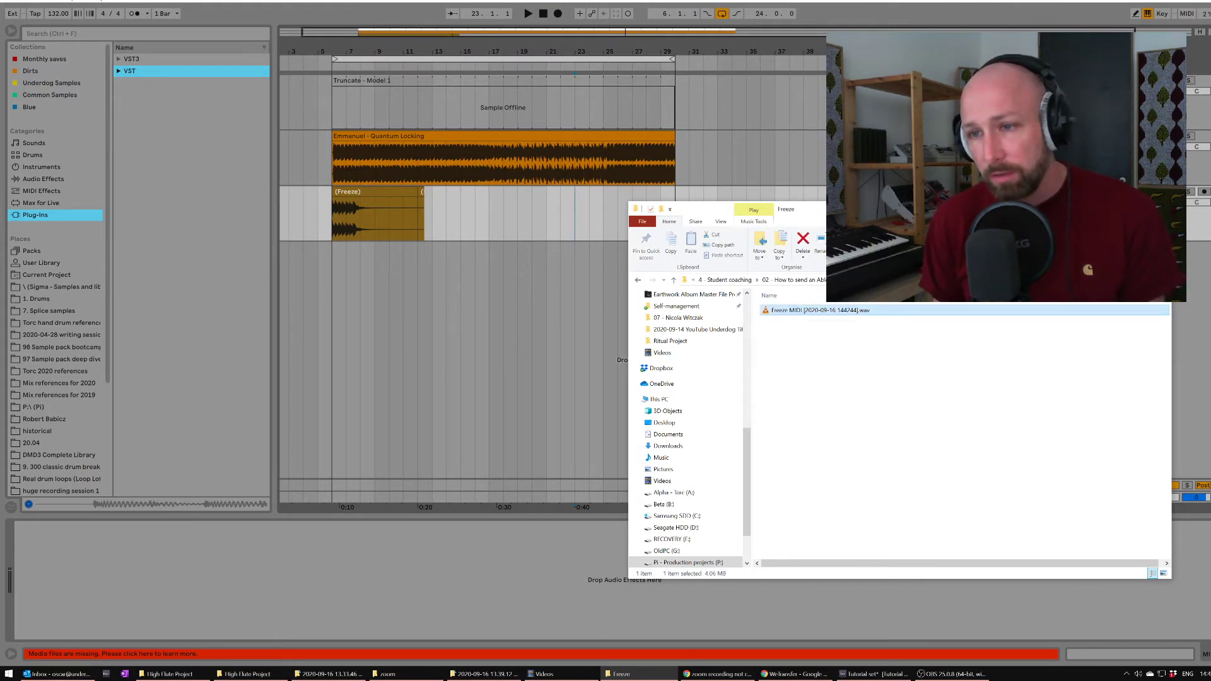
key("alt+Up")
key("alt+Up")
key("alt+Up")
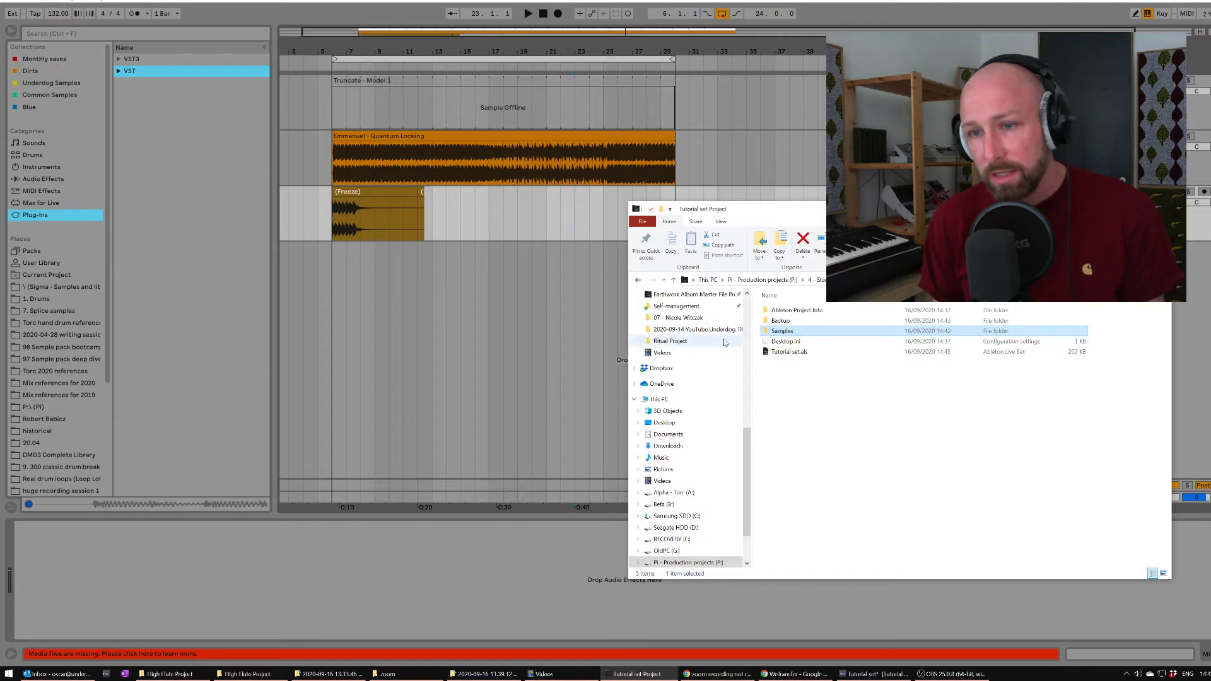
left_click(794, 355)
left_click(786, 332, "ctrl")
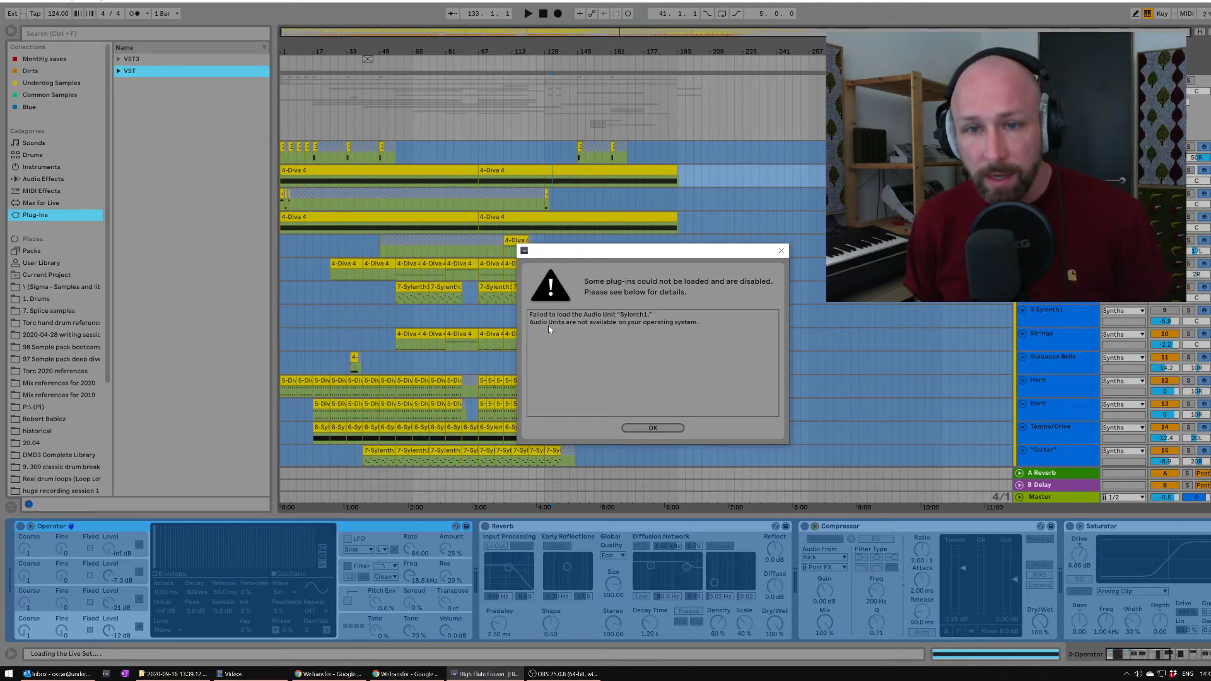
Step: Dismiss the plug-in loading warning in the High Flute Frozen set and review the devices on the synth tracks from Sylenth1 to "Guitar"
left_click(649, 429)
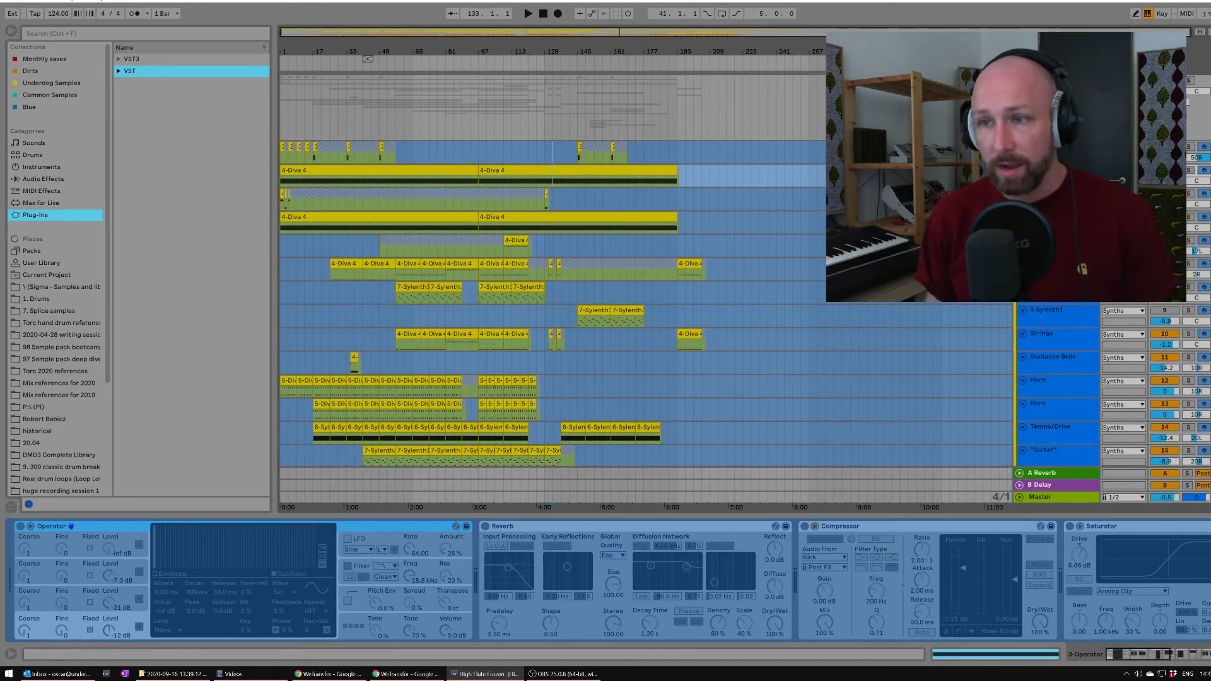
left_click(1057, 315)
left_click(1057, 316)
left_click(1051, 346)
left_click(1052, 382)
left_click(1053, 410)
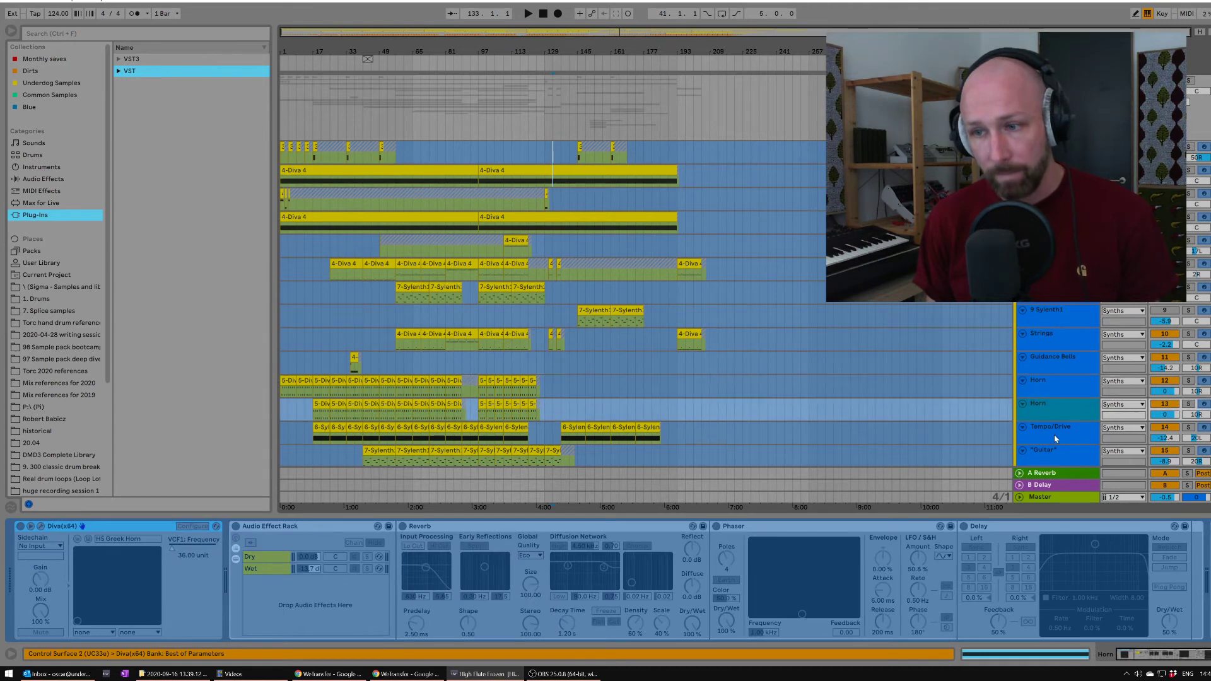
left_click(1054, 437)
left_click(1051, 456)
Step: Look through the rest of the frozen arrangement, including the Drums/Perc group and the upper Sylenth1 track
scroll(922, 353, "down", 5)
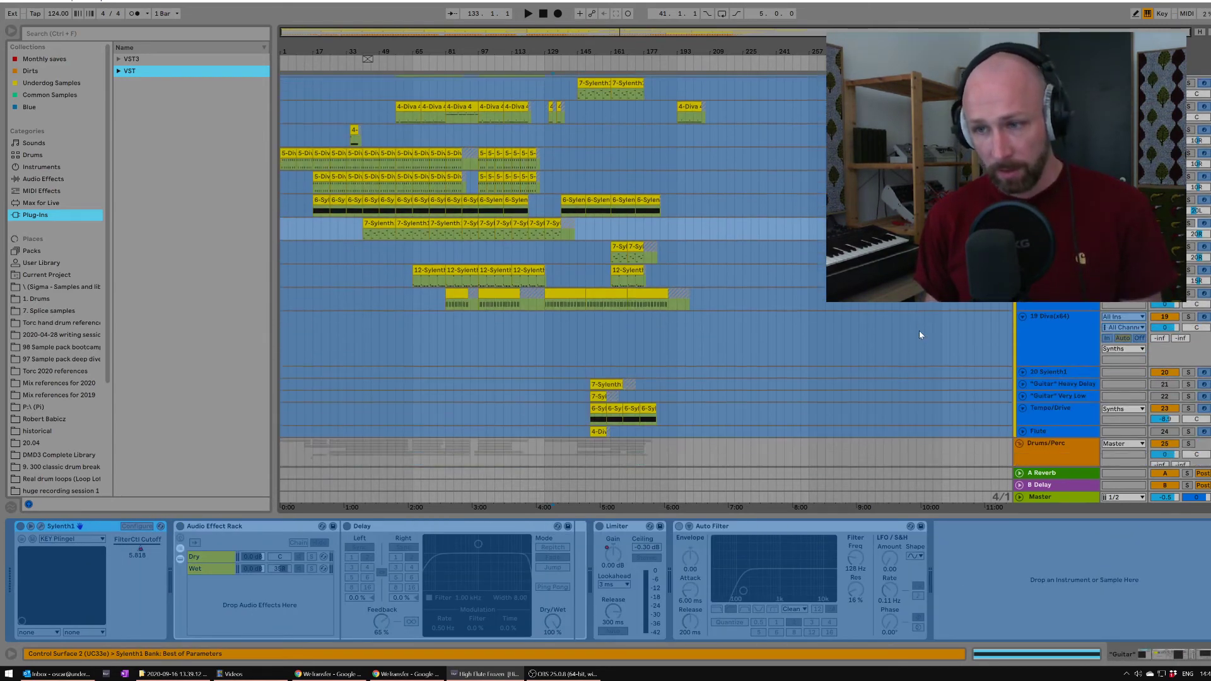
scroll(918, 330, "down", 4)
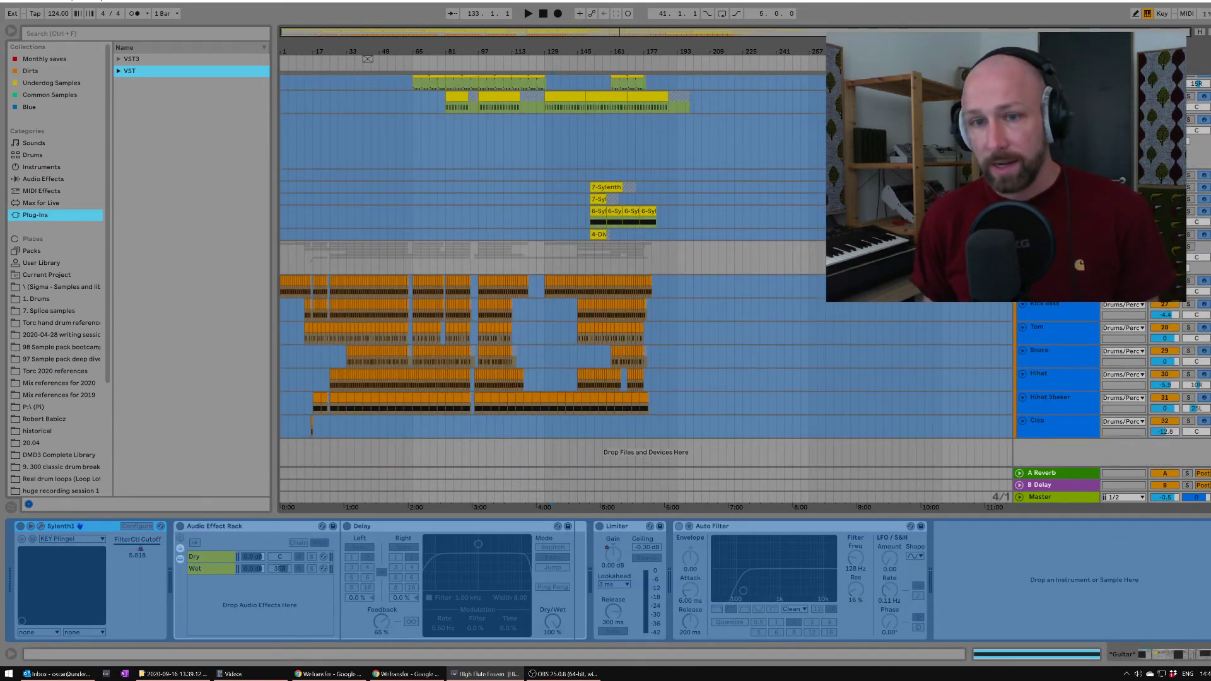
scroll(315, 401, "up", 6)
scroll(315, 401, "down", 6)
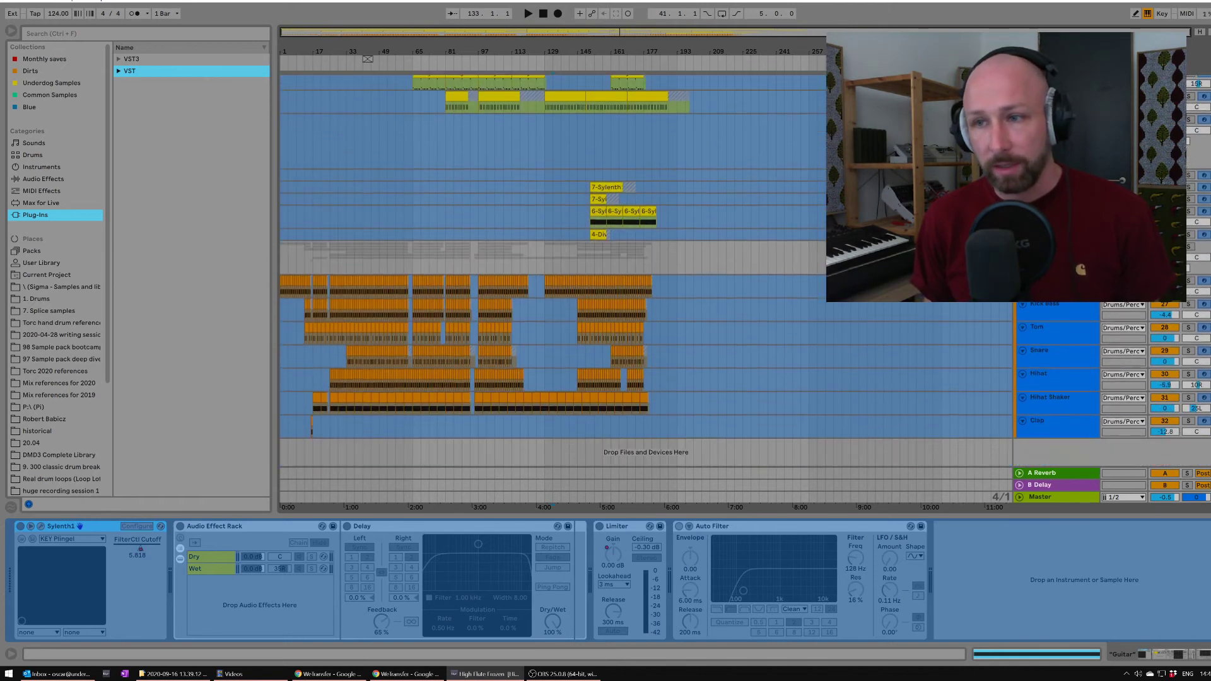
left_click(1054, 248)
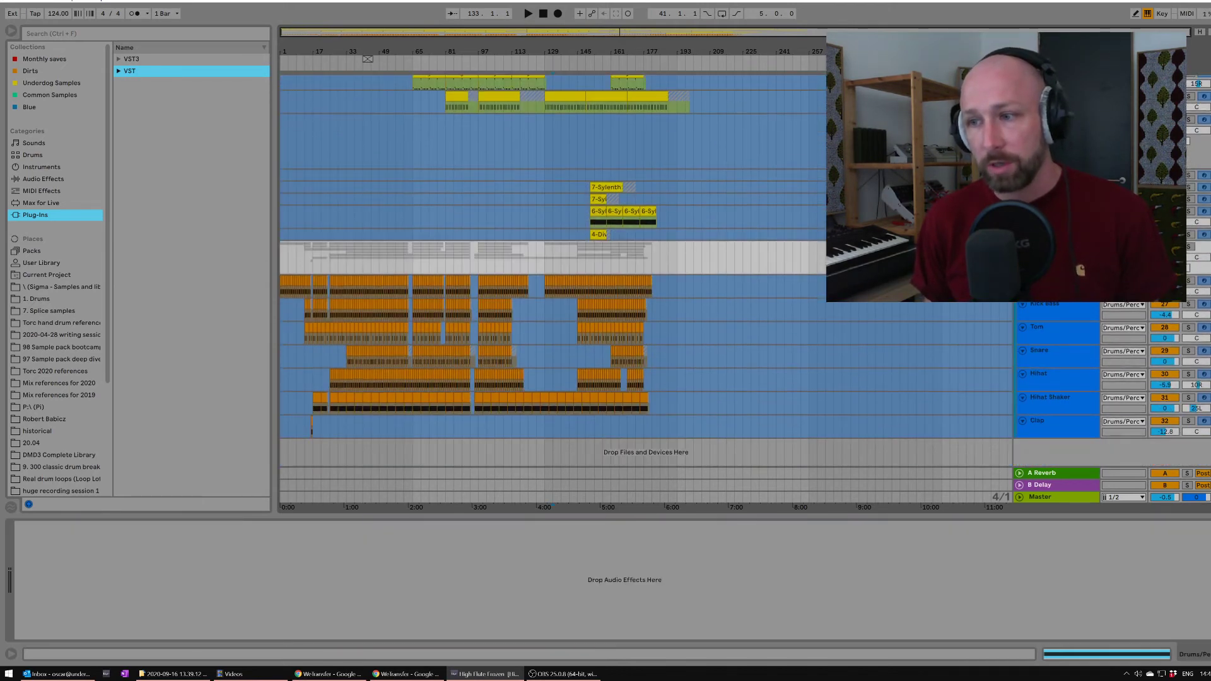
scroll(315, 401, "up", 6)
left_click(553, 155)
left_click(853, 200)
left_click(852, 292)
scroll(859, 343, "down", 3)
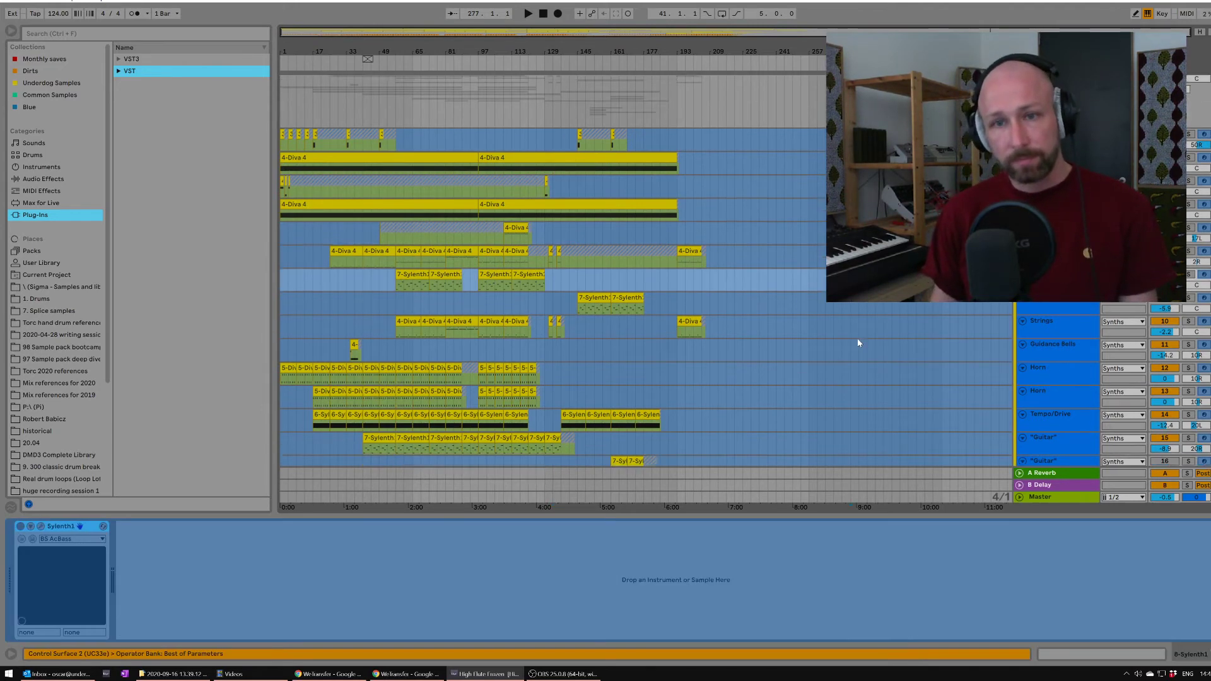
Step: Highlight the clip ranges on the upper frozen synth tracks, including Flute and the Sylenth1 track from bar 17 to bar 189
left_click_drag(734, 176, 278, 180)
left_click_drag(723, 197, 310, 184)
left_click_drag(750, 217, 302, 218)
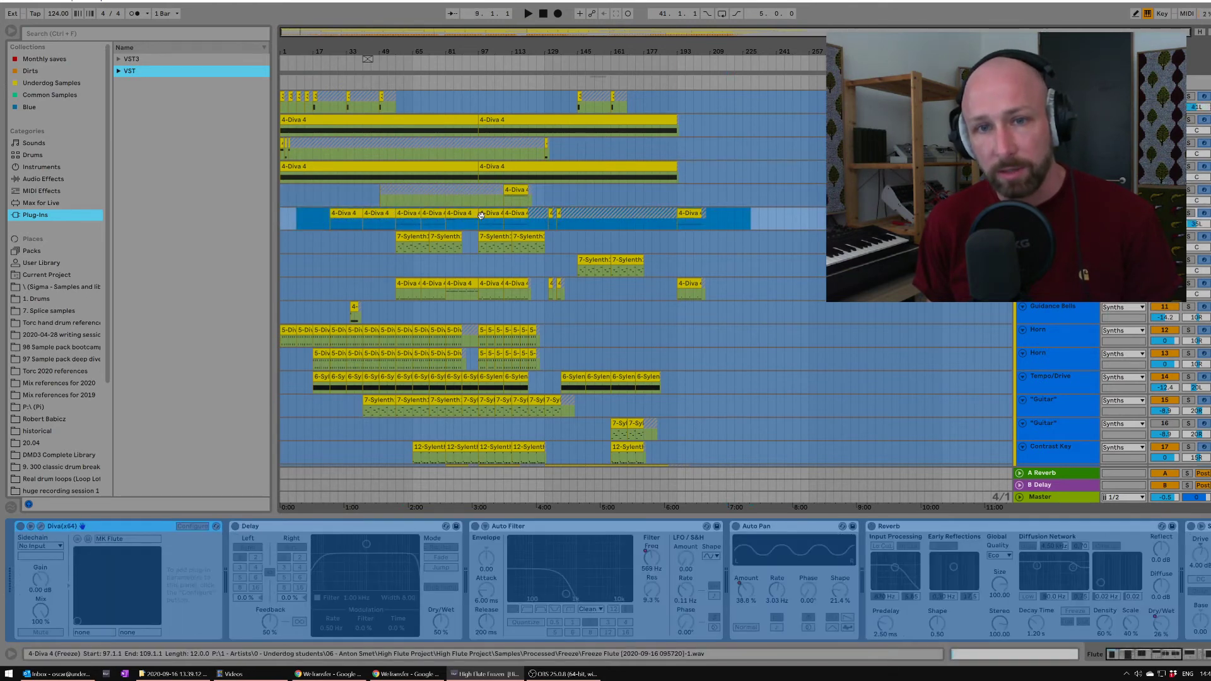
left_click_drag(668, 246, 314, 246)
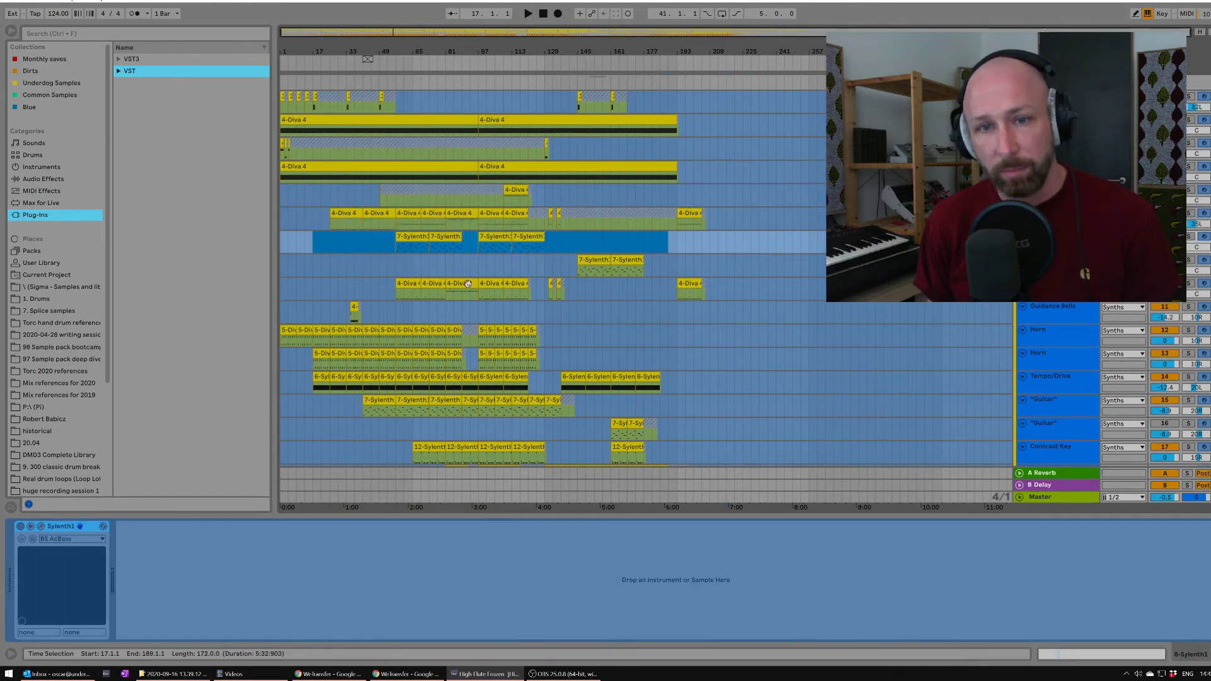
Step: Highlight the clip ranges on the frozen Kick Bass and Tom tracks in the Drums/Perc group
scroll(760, 325, "down", 10)
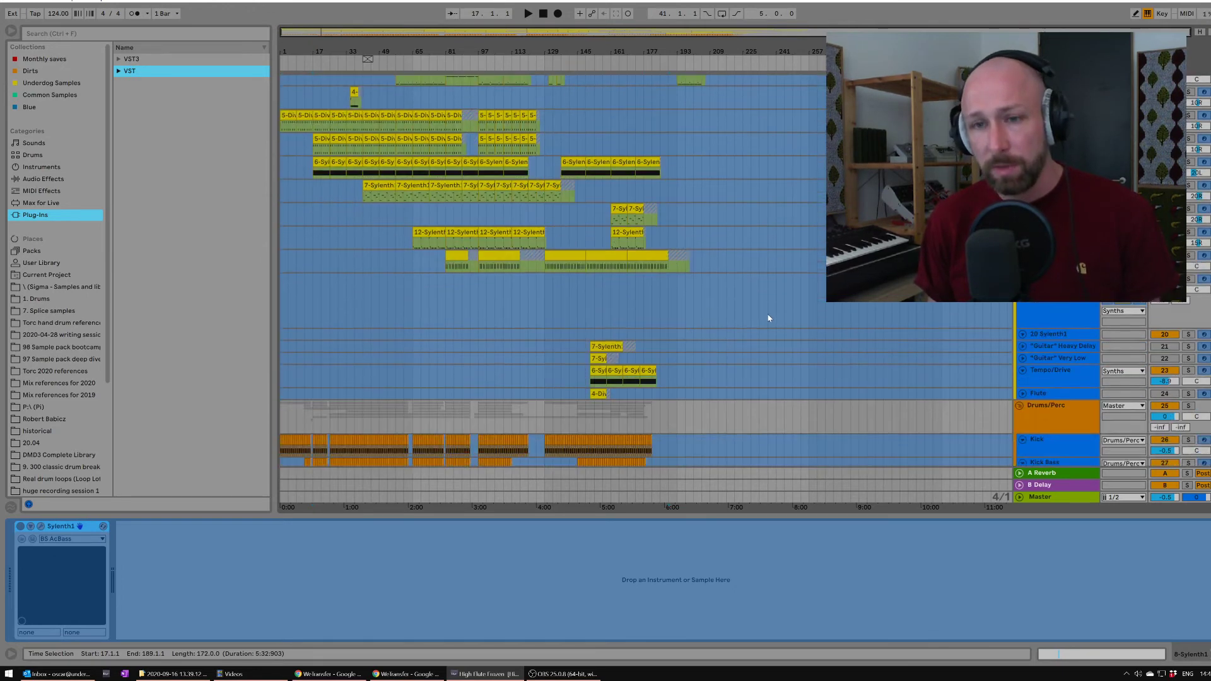
scroll(773, 307, "down", 3)
scroll(808, 312, "up", 1)
left_click_drag(693, 306, 274, 319)
left_click_drag(695, 354, 309, 353)
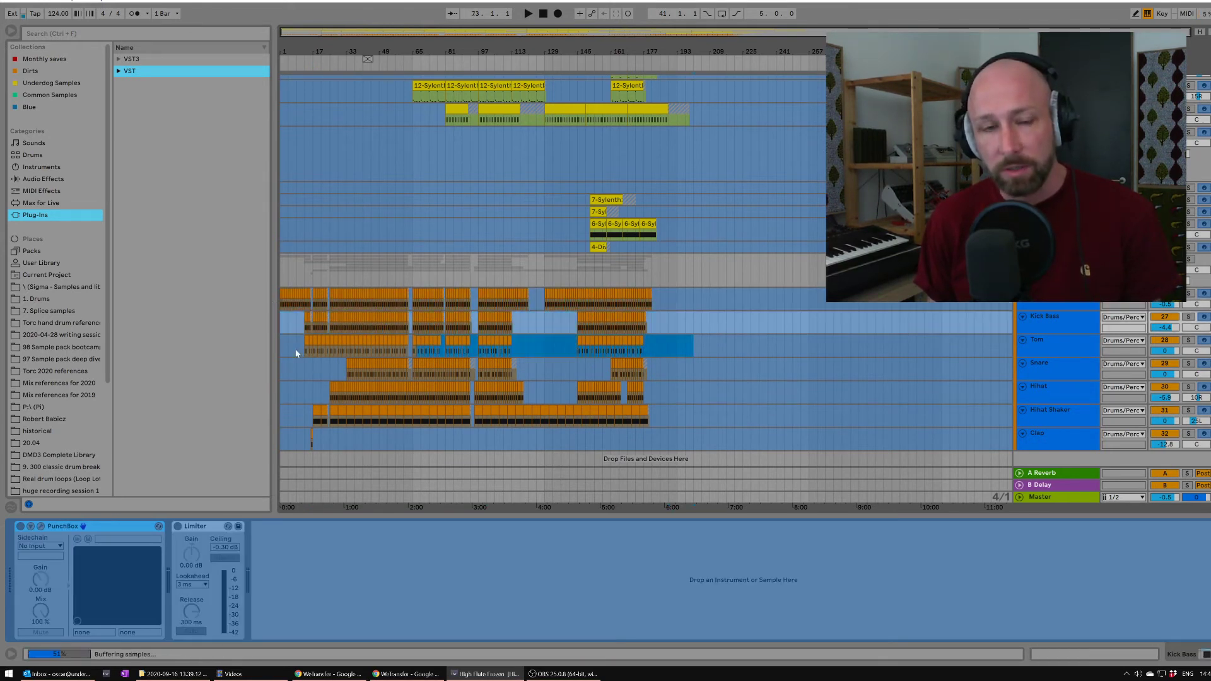
Step: Flatten the frozen Tom track into audio and enlarge the track to show its waveforms
left_click(1060, 339)
right_click(1042, 345)
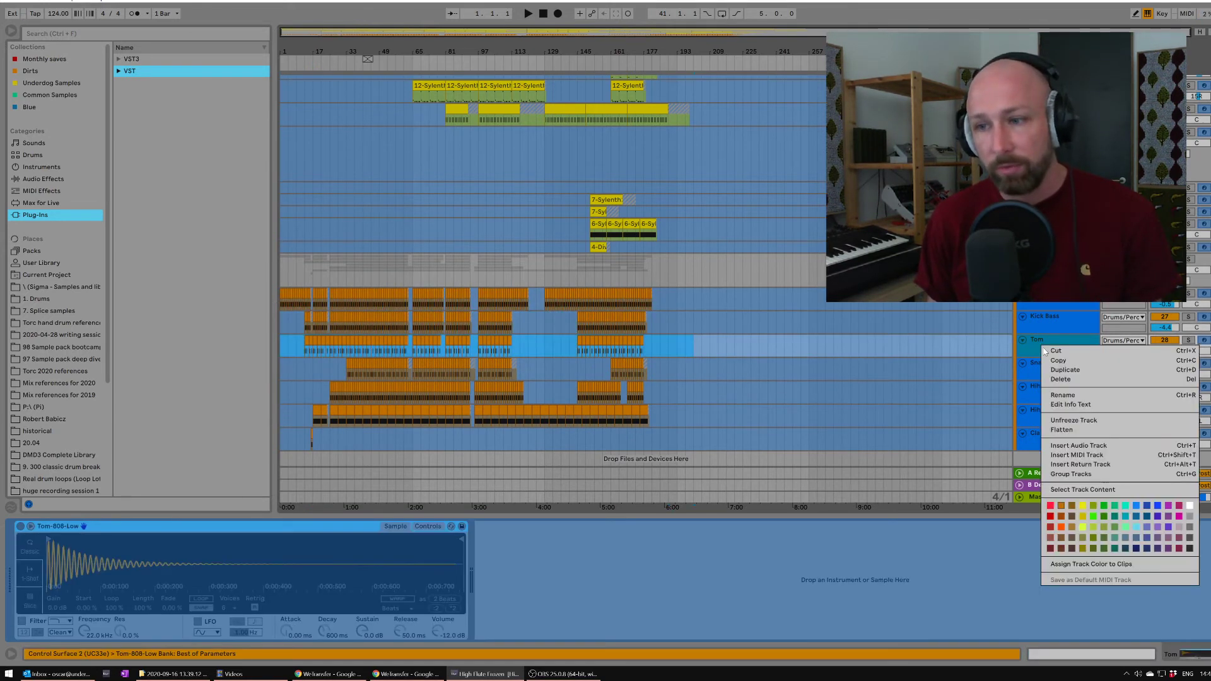
left_click(1089, 423)
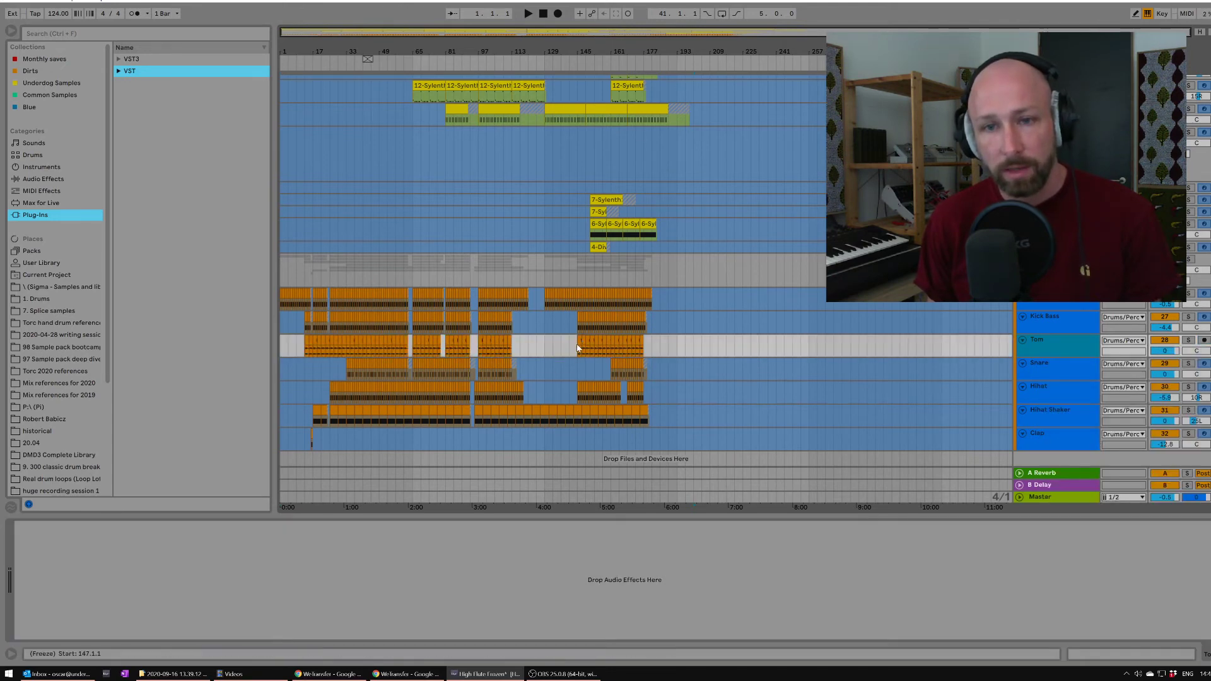
left_click_drag(439, 48, 666, 129)
left_click_drag(1074, 357, 1095, 379)
left_click_drag(464, 43, 464, 9)
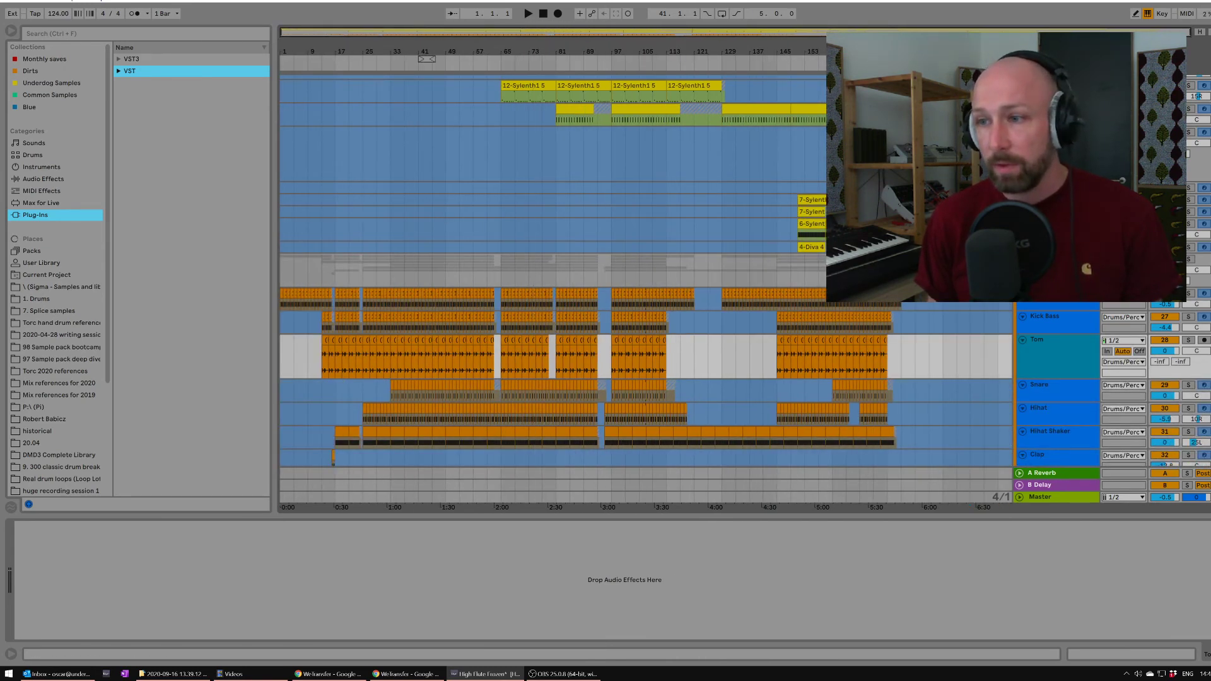
Step: Examine the remaining frozen synth tracks, highlighting the empty range on the two Horn tracks and the device chain of the Guidance Bells track
scroll(645, 271, "up", 8)
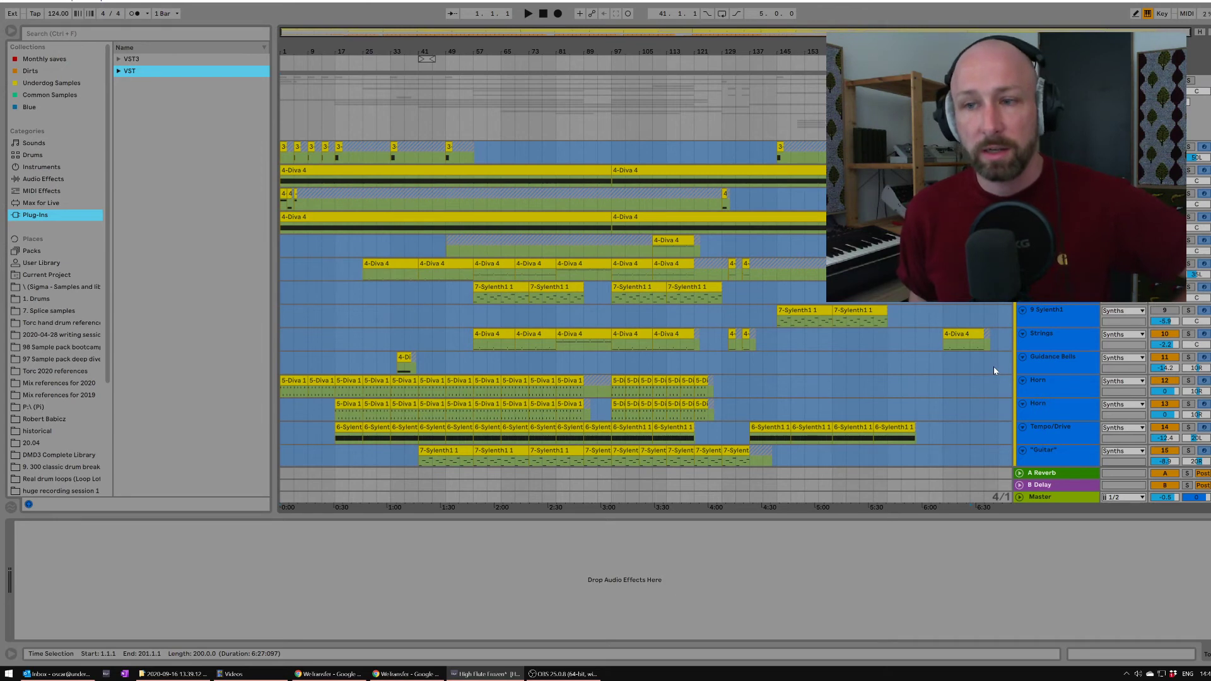
scroll(643, 271, "down", 10)
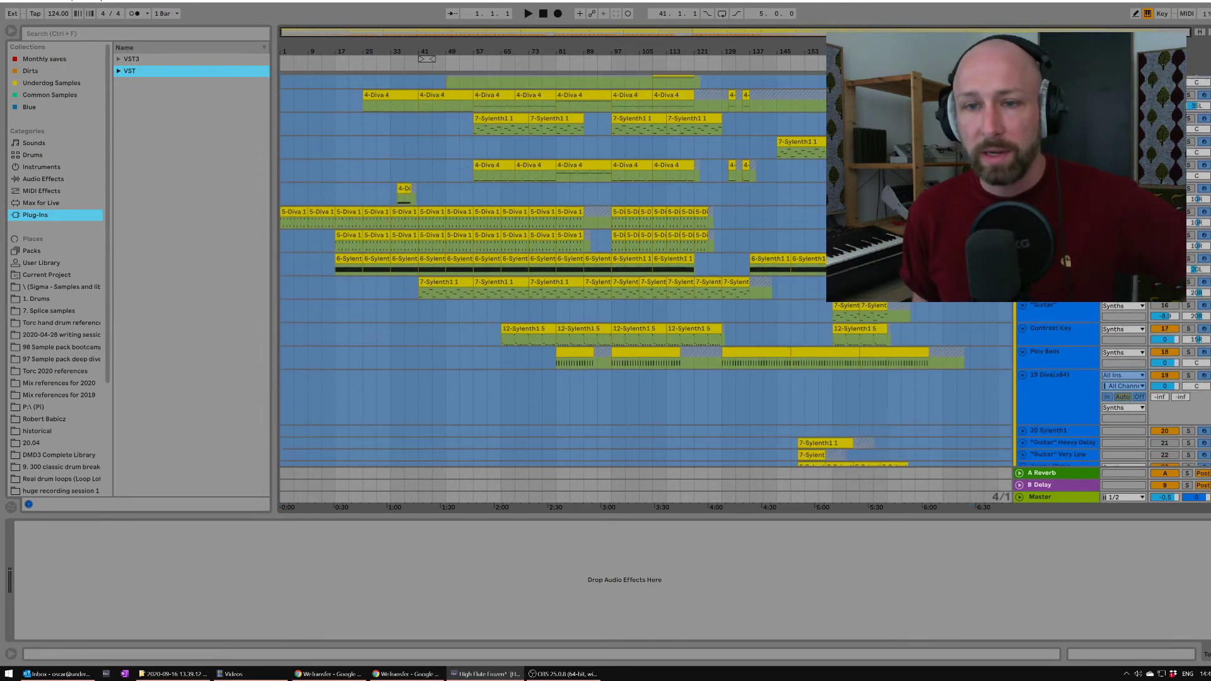
scroll(643, 271, "up", 10)
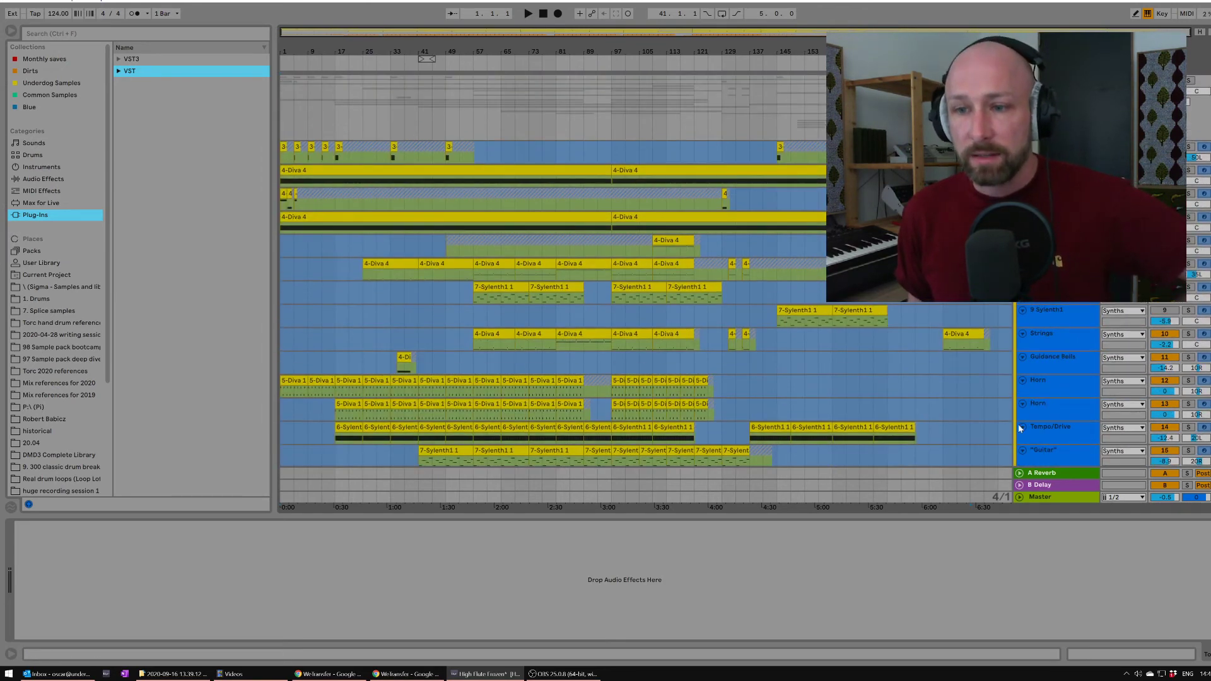
left_click_drag(985, 382, 715, 386)
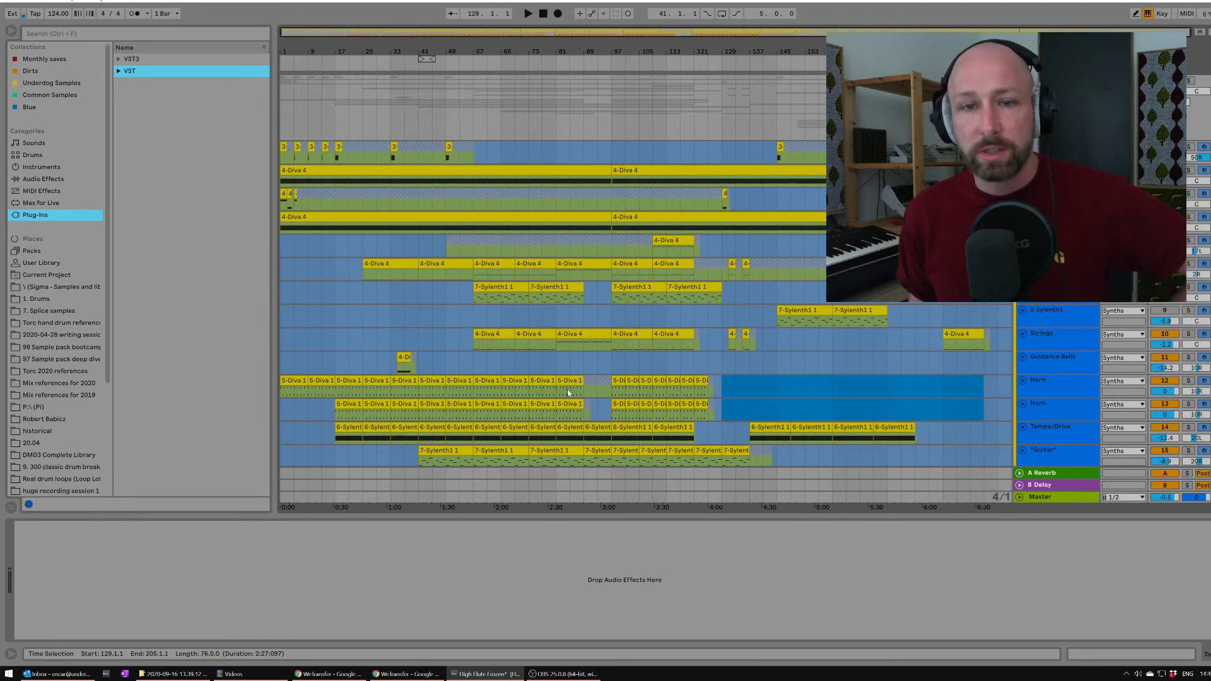
left_click_drag(990, 364, 285, 361)
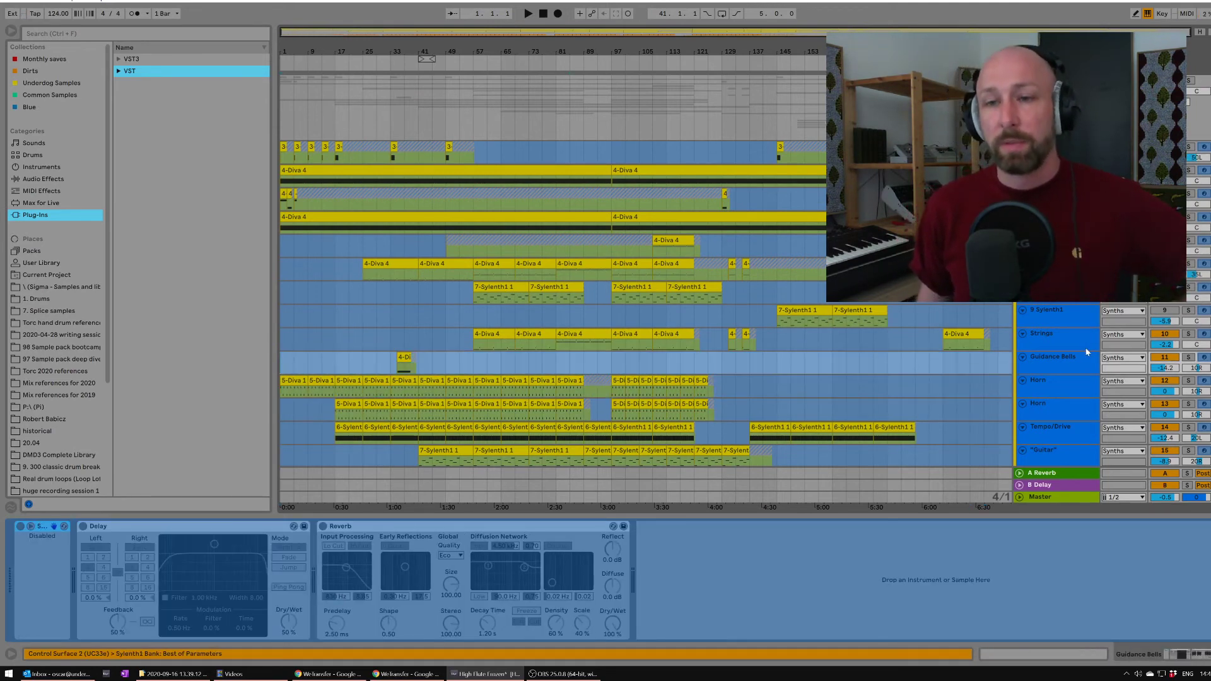
left_click(965, 369)
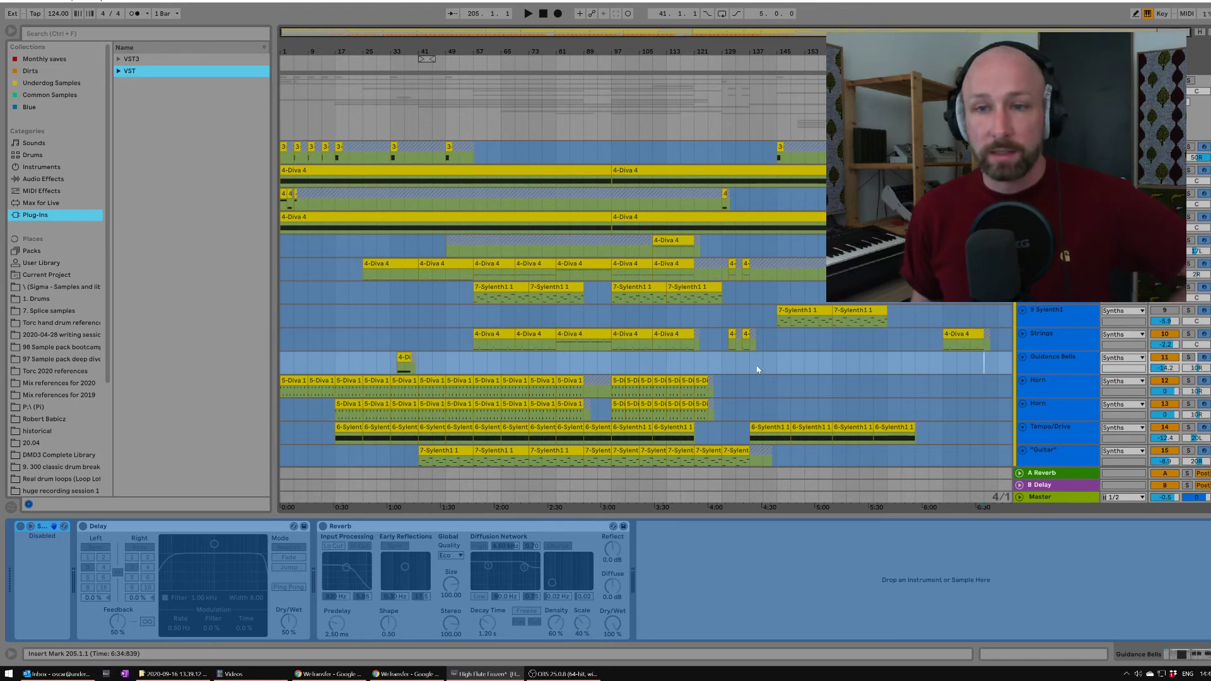
scroll(646, 271, "down", 5)
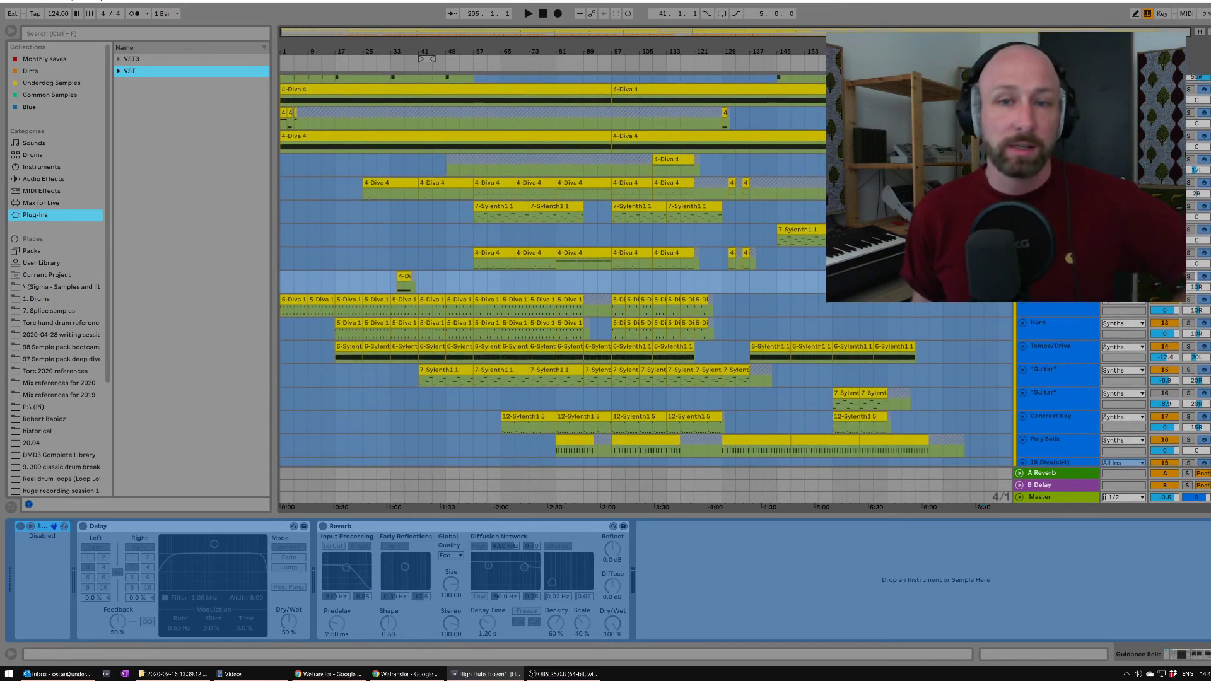
scroll(646, 271, "up", 5)
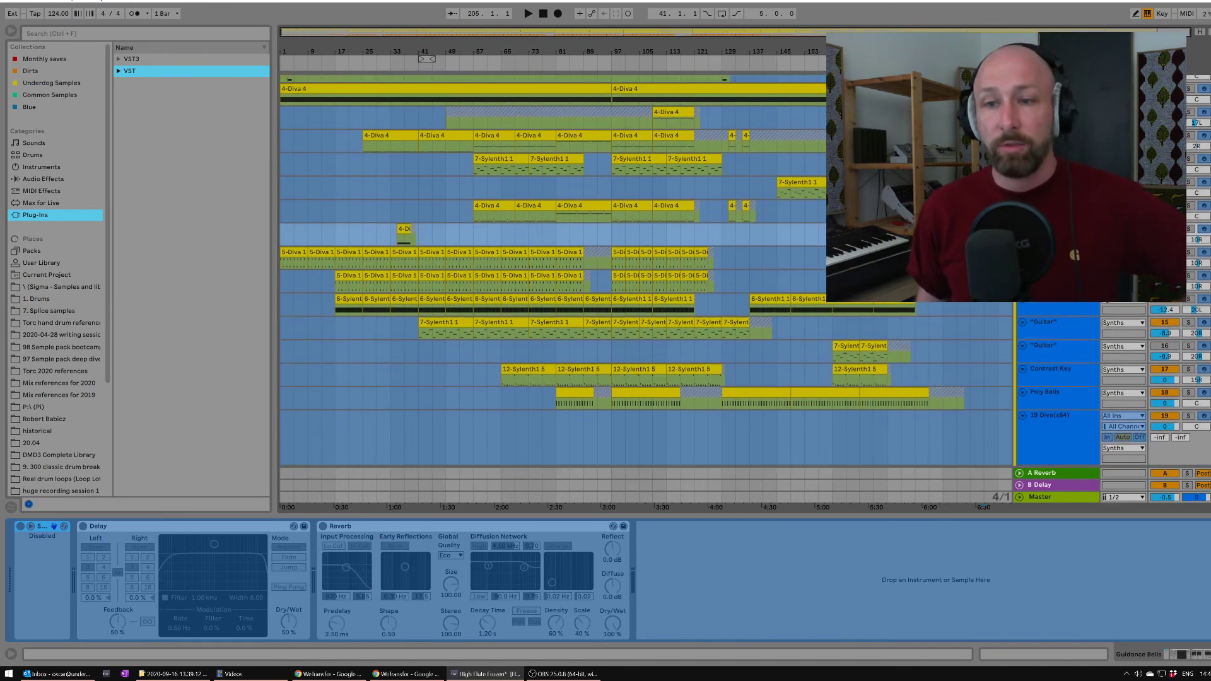